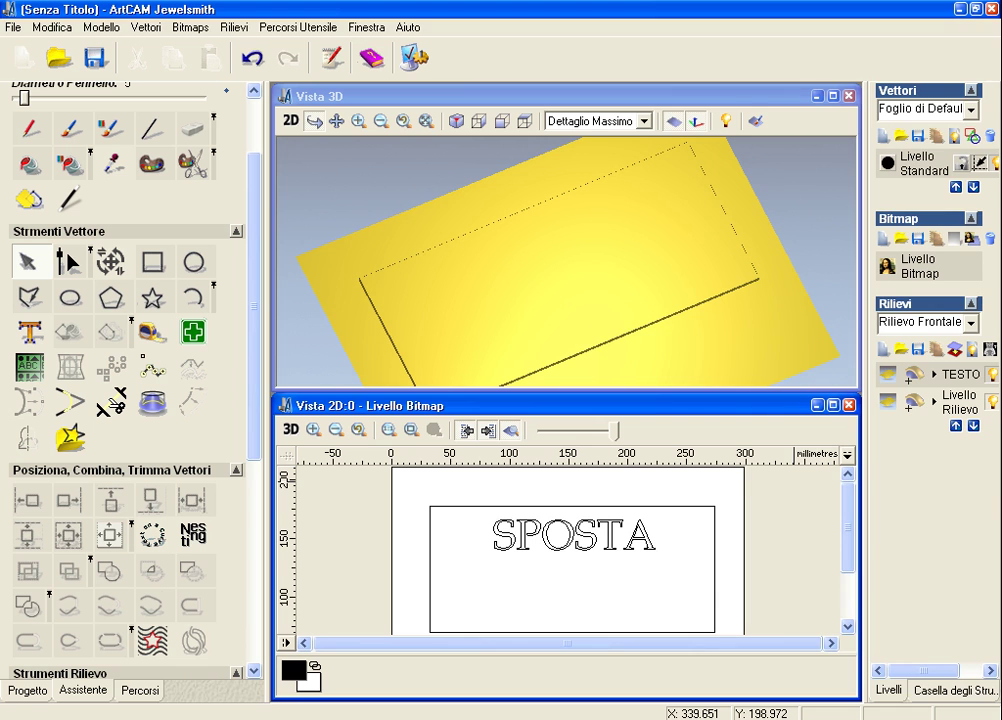
Add the selected SPOSTA lettering to the plaque relief via Modifica della Forma with Altezza Iniziale 3.0.
key("alt+F4")
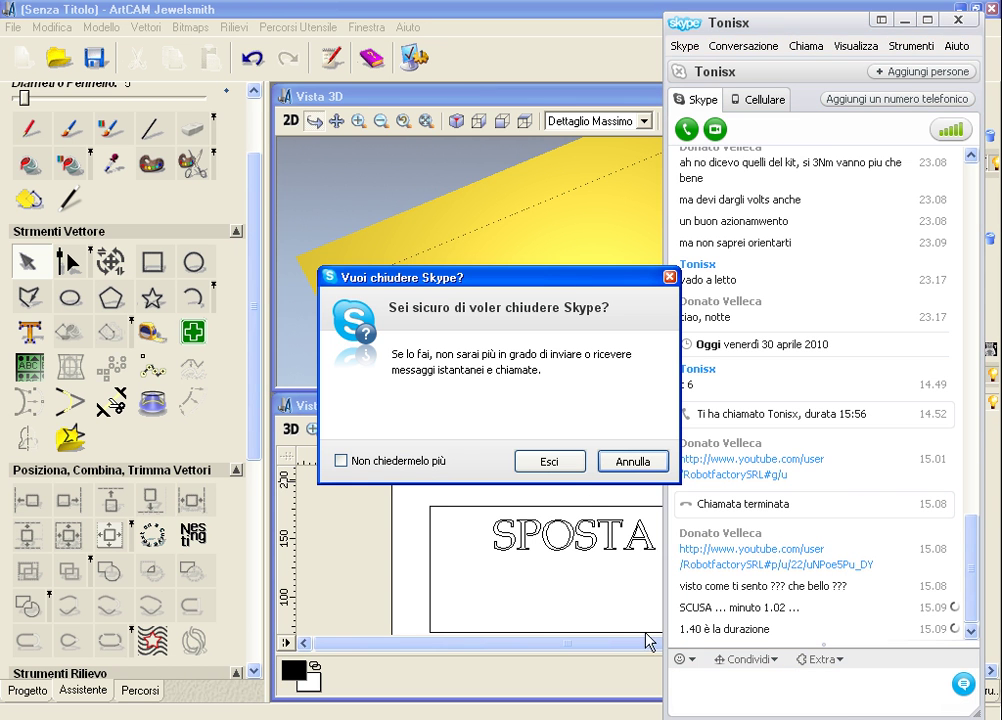
left_click(540, 632)
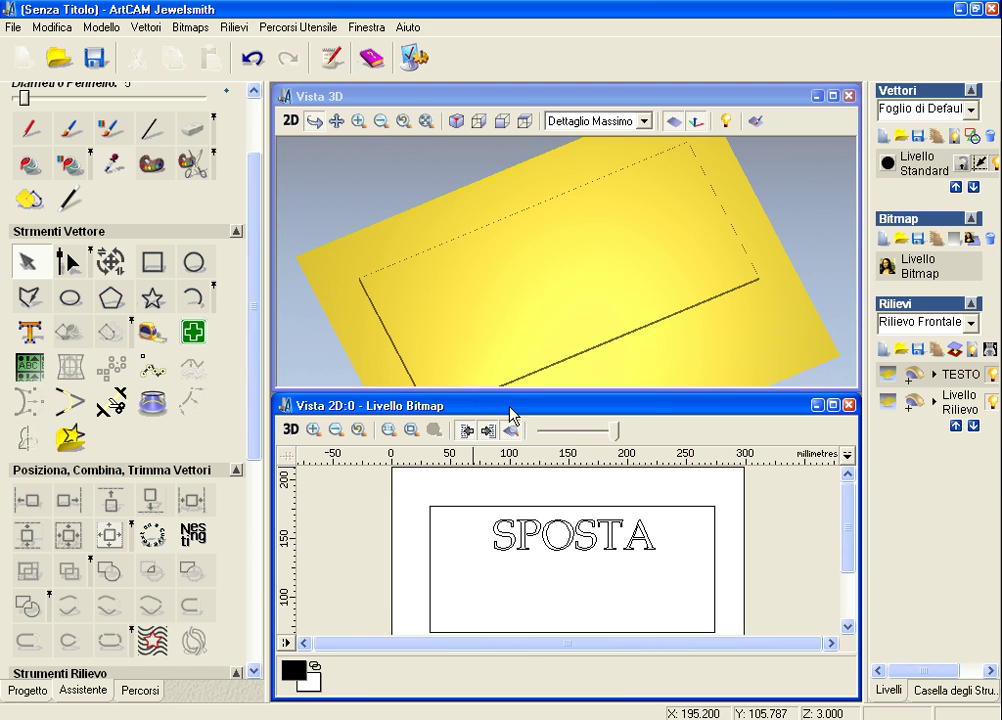
left_click(503, 525)
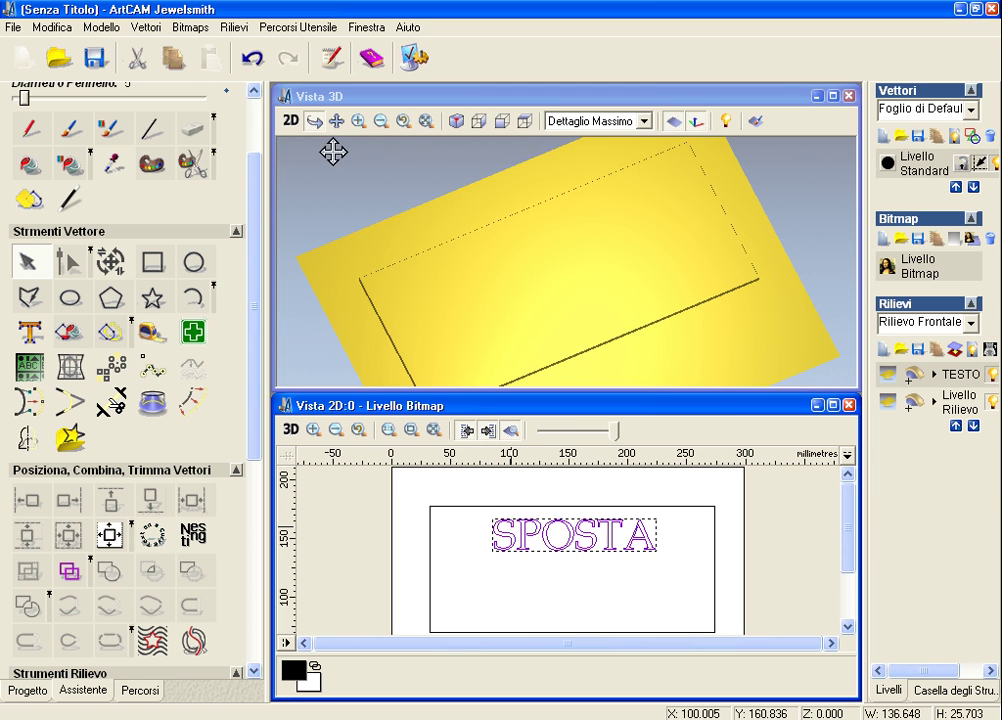
left_click(104, 29)
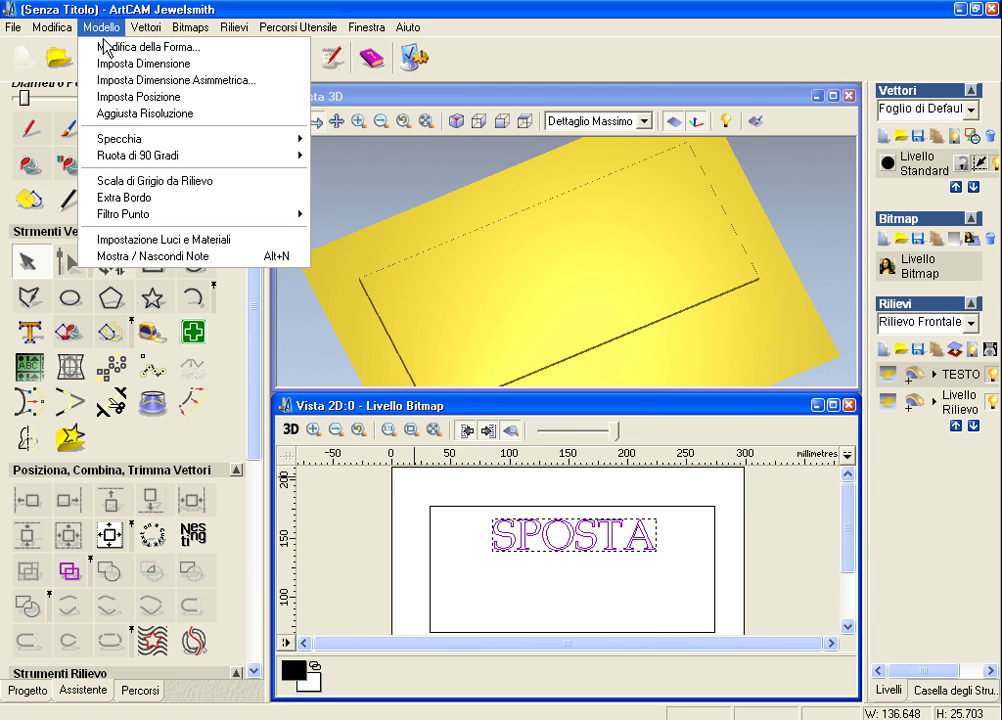
left_click(105, 47)
type("3")
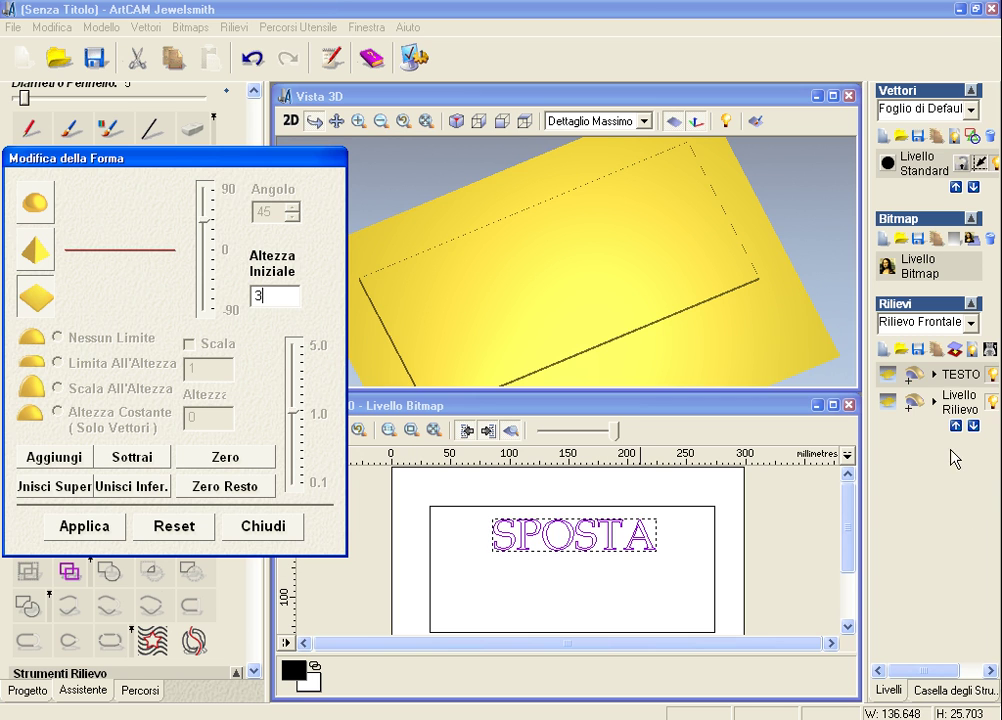
left_click(80, 462)
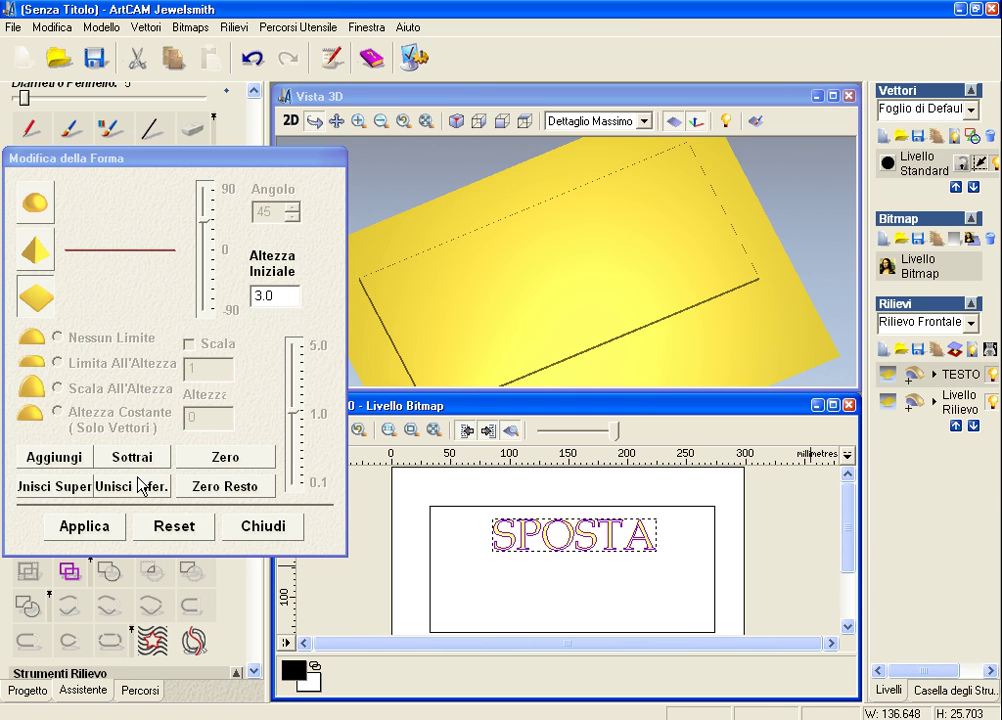
left_click(280, 530)
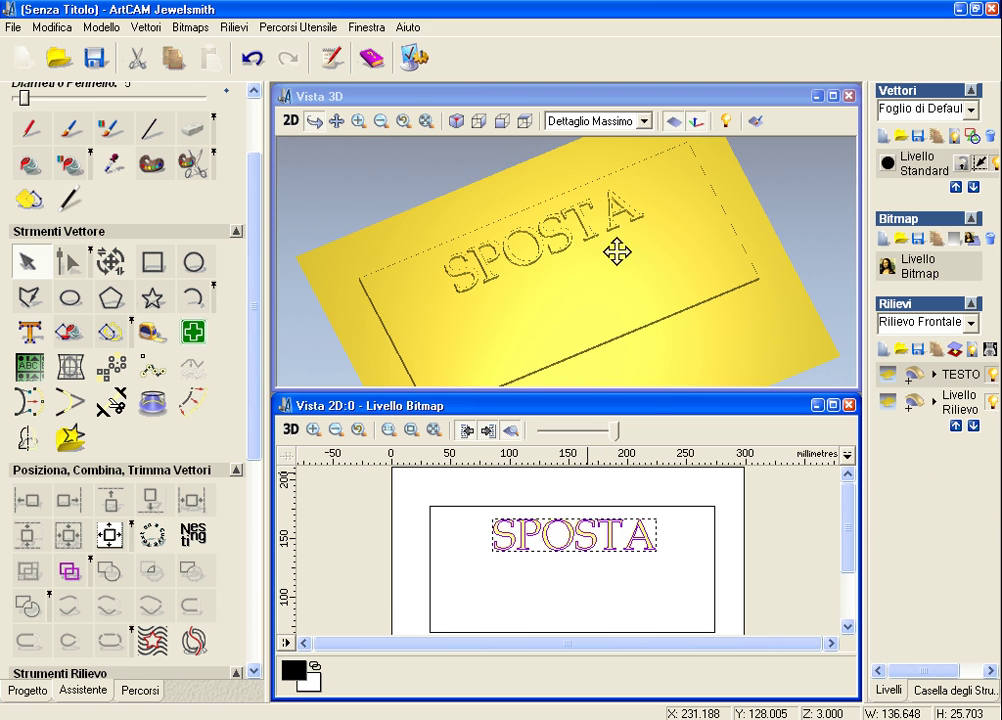
Merge the visible reliefs into Livello Unito, hide TESTO and Livello Rilievo, and select SPOSTA.
left_click(972, 350)
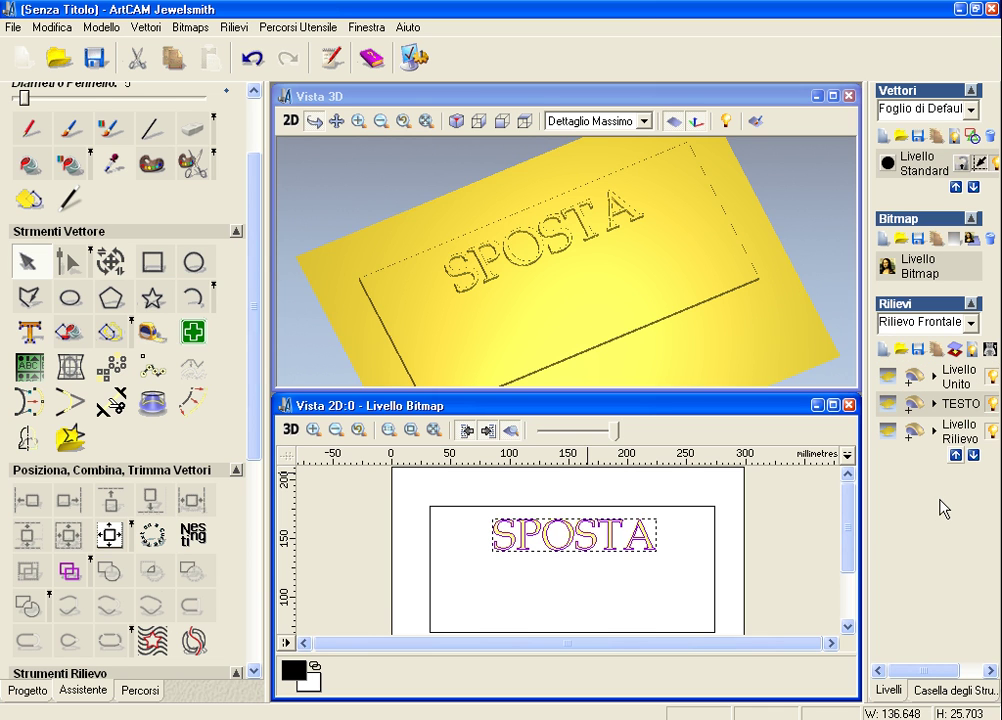
left_click(992, 404)
left_click(992, 430)
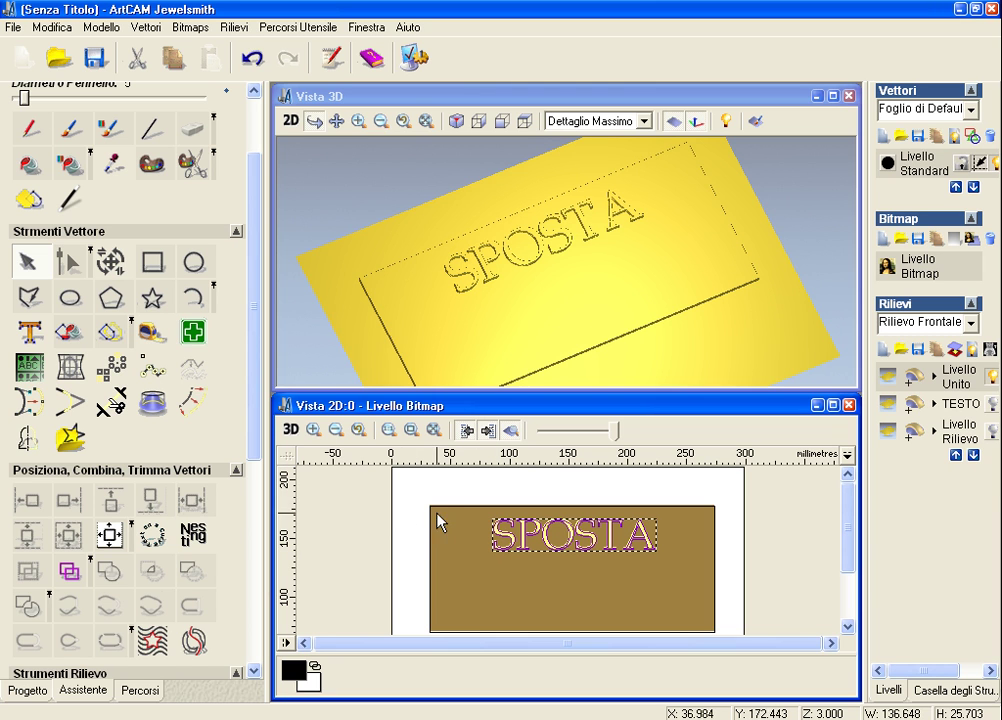
left_click_drag(449, 492, 678, 578)
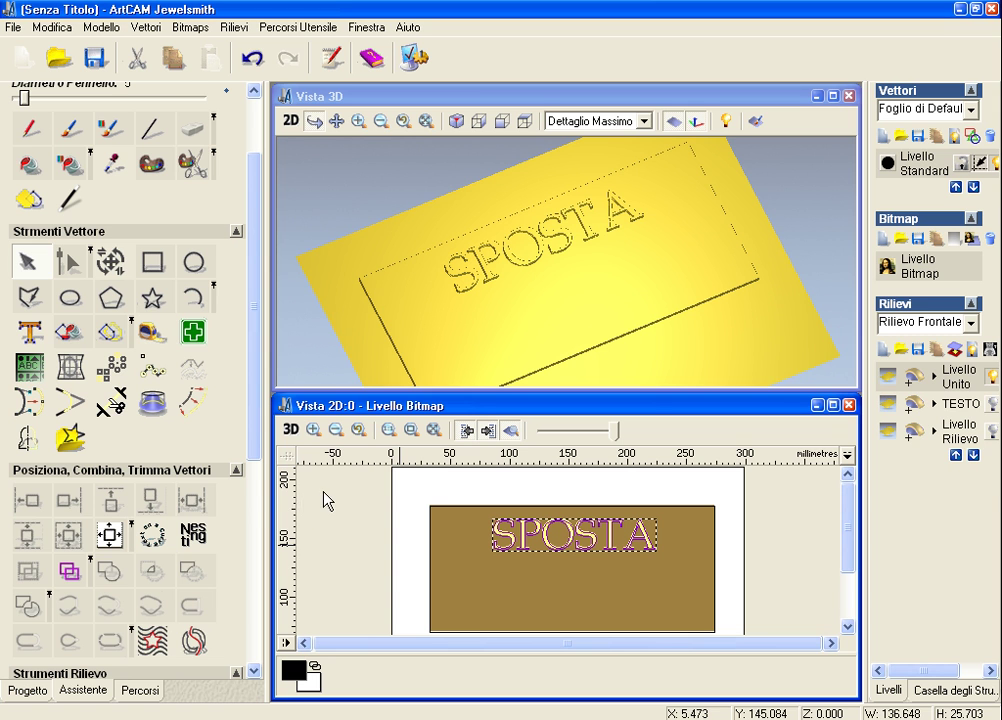
left_click_drag(257, 407, 235, 618)
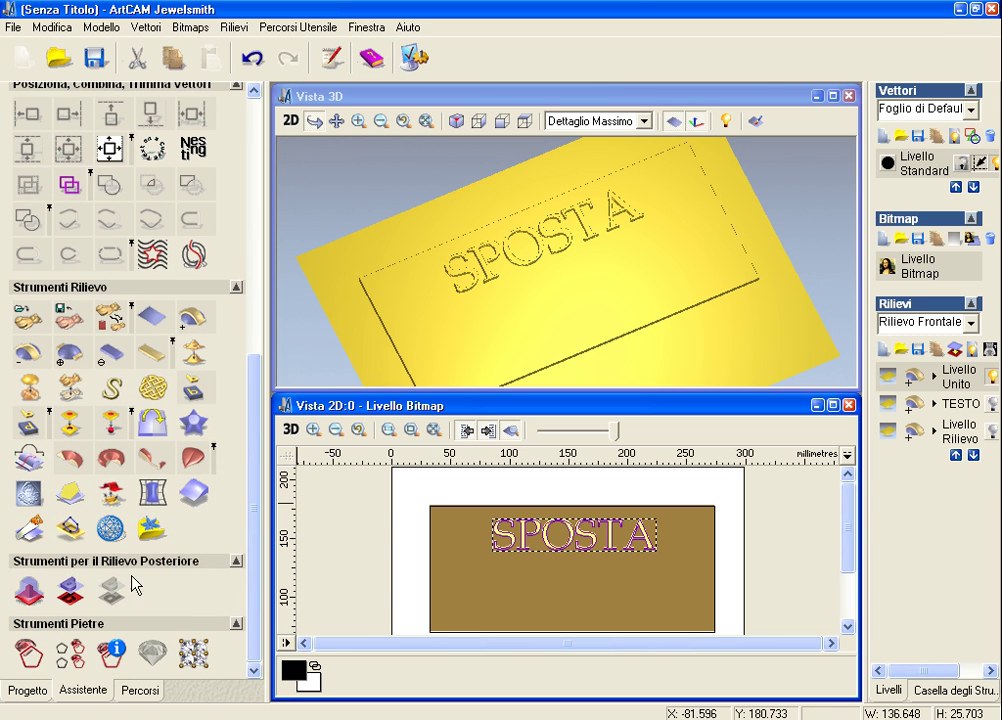
Open Distorsione Avvolgimento Rilievo on SPOSTA with Trasforma avvolgimento and Sostituisci rilievo originale (Taglia).
left_click(150, 492)
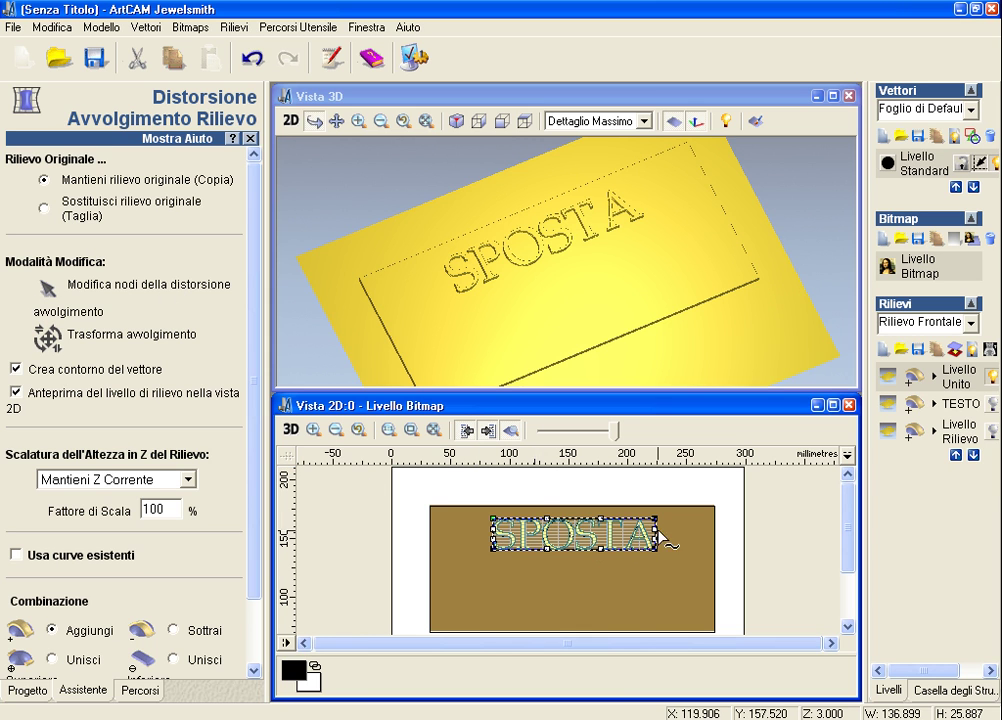
left_click(47, 340)
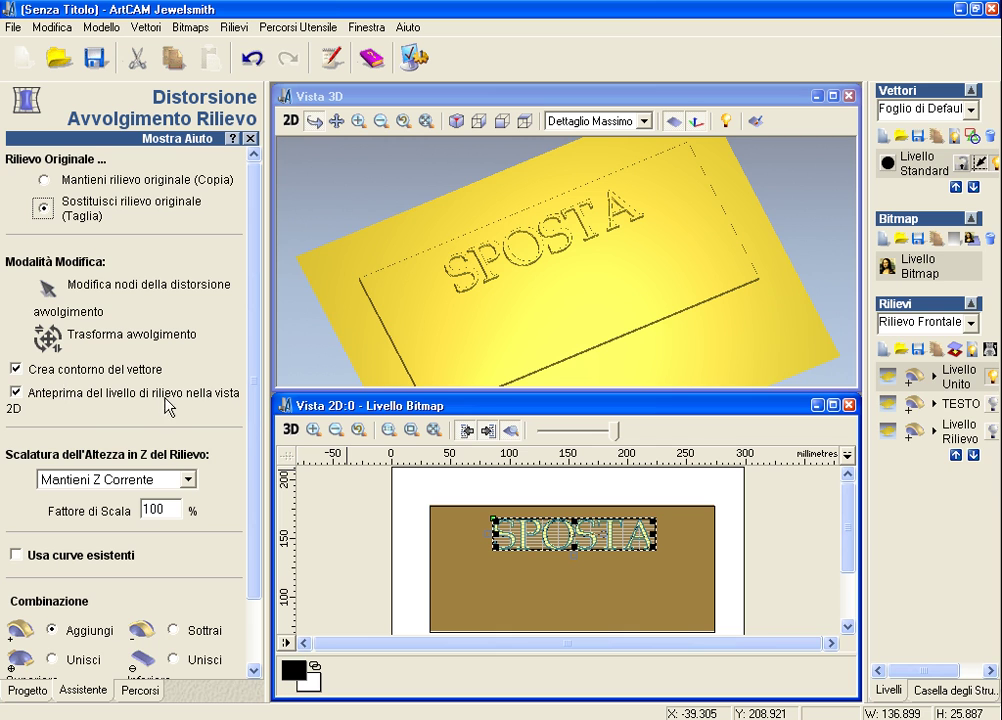
scroll(245, 430, "down", 2)
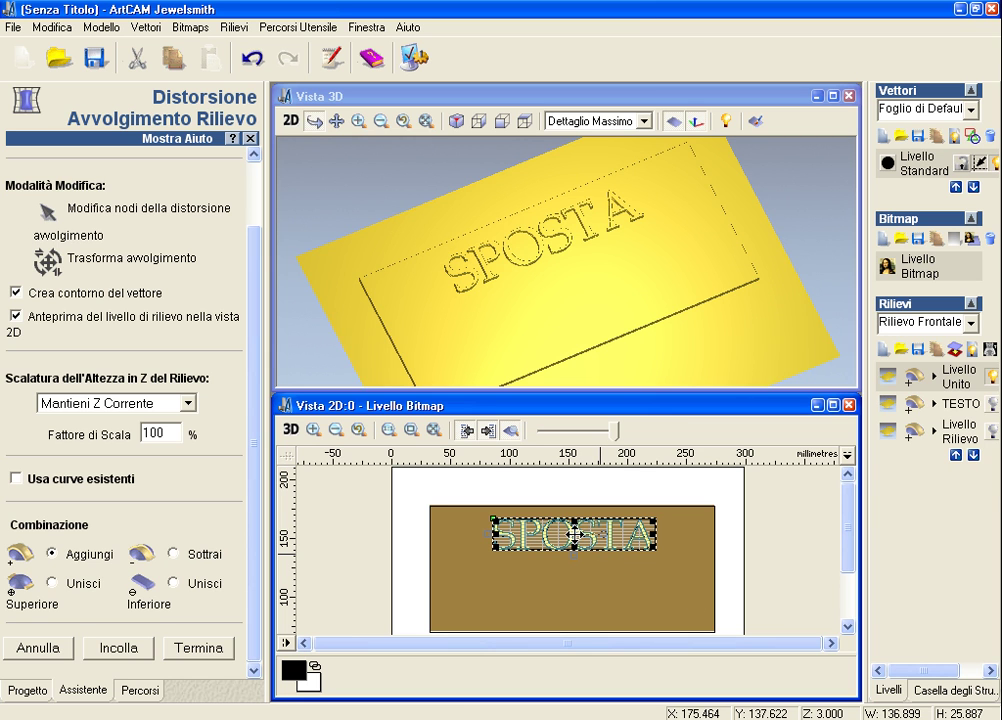
Move the SPOSTA relief down below its original spot, paste it, and inspect it in 3D.
left_click_drag(575, 535, 575, 591)
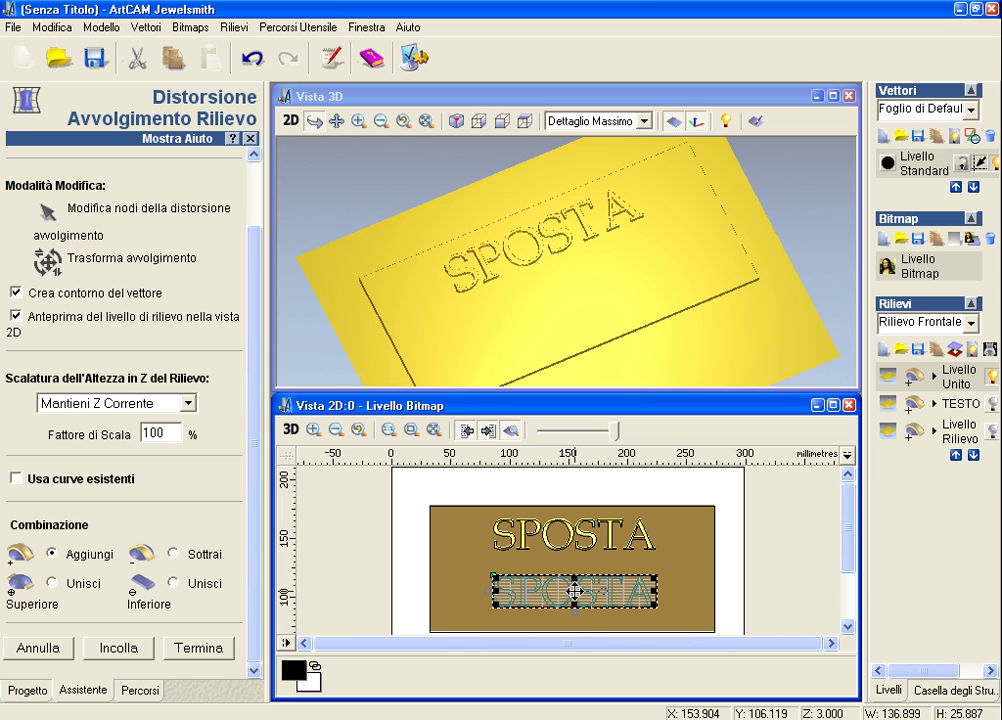
left_click(103, 650)
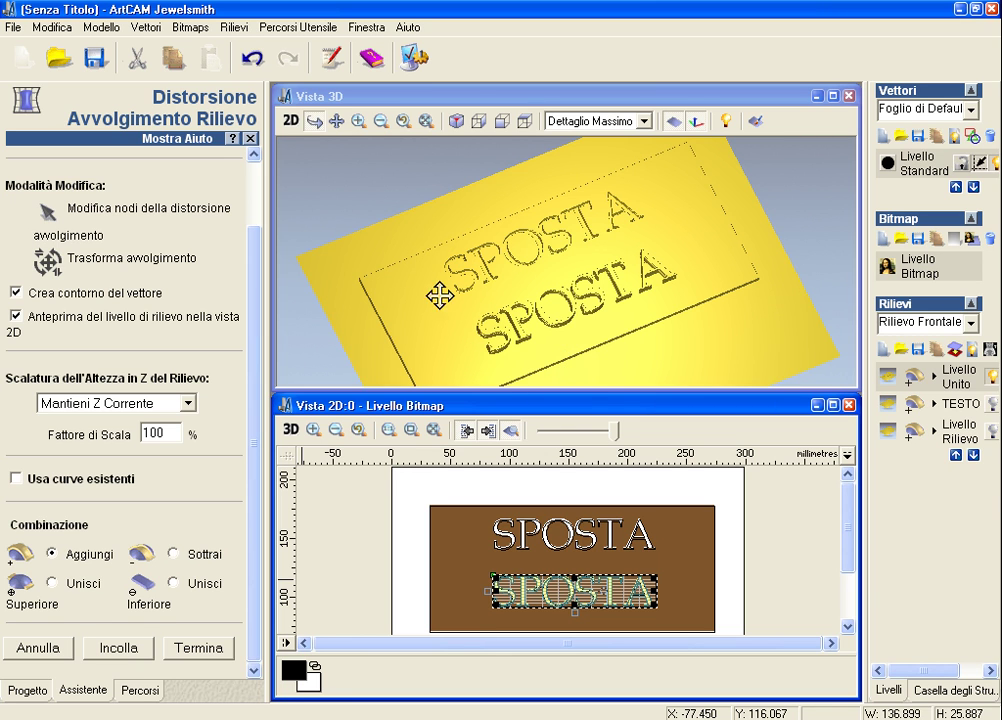
left_click_drag(441, 291, 585, 266)
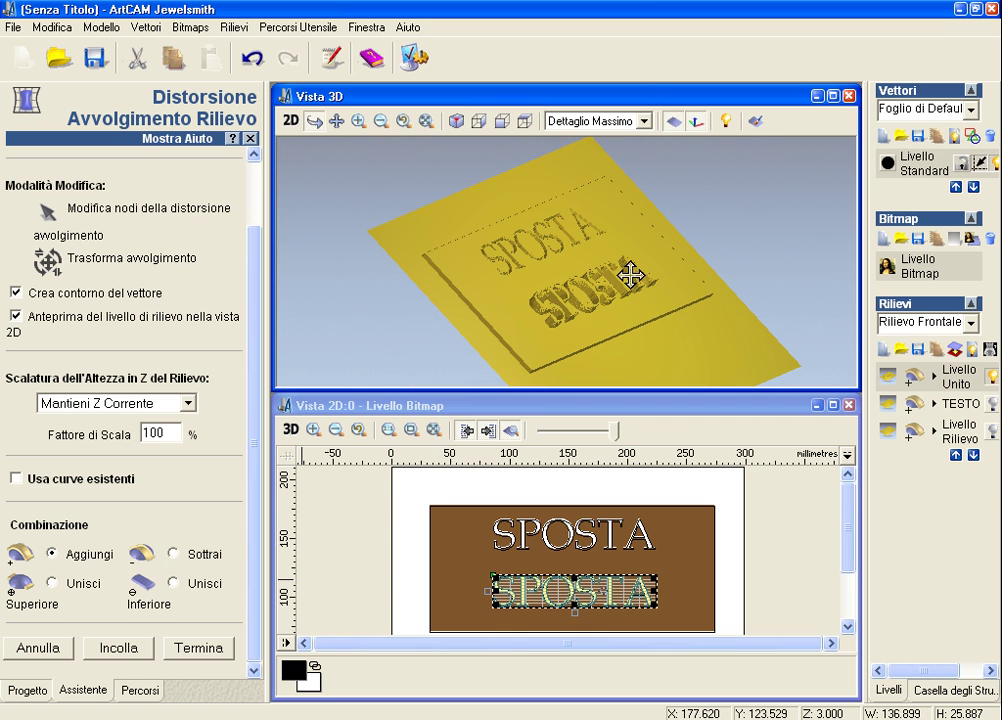
left_click_drag(611, 288, 557, 326)
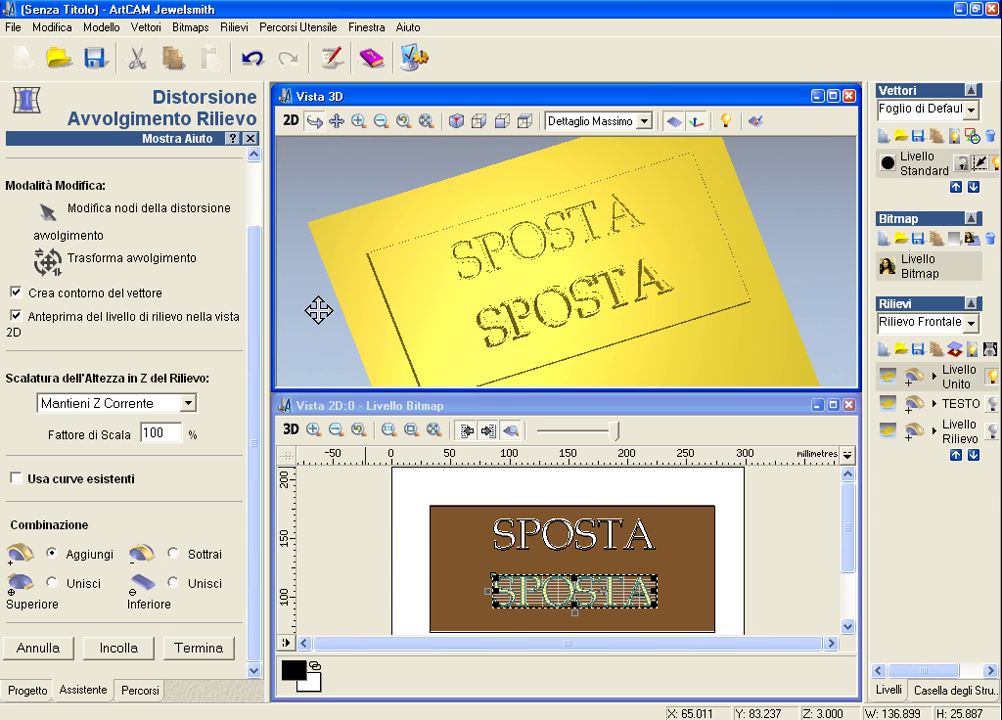
Undo three times to remove the lowered, pasted SPOSTA relief.
left_click(252, 59)
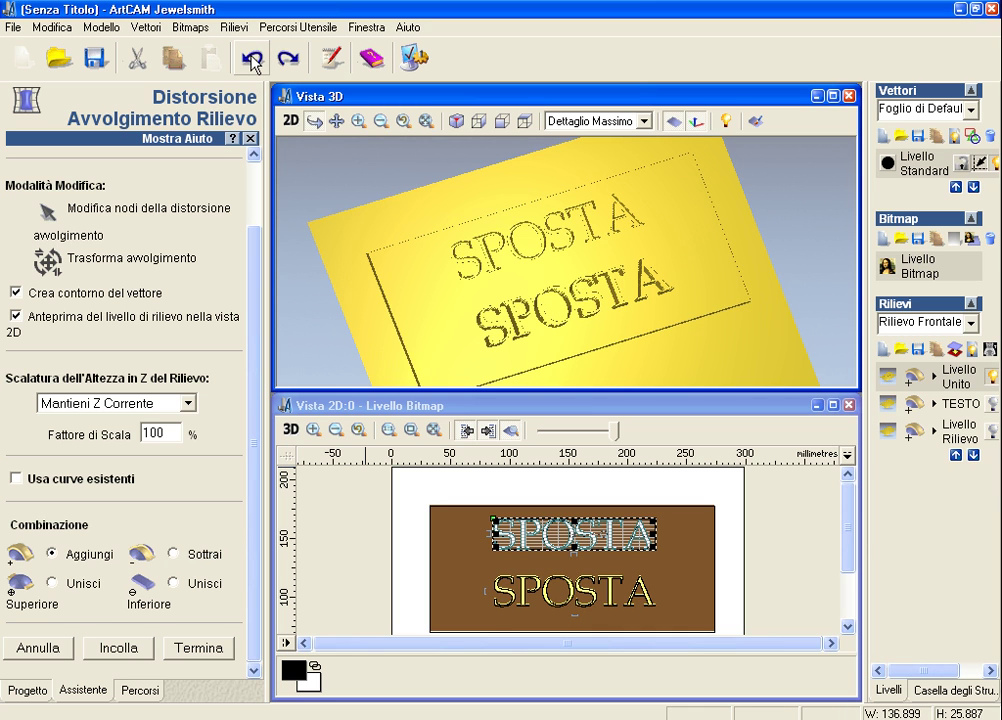
left_click(252, 59)
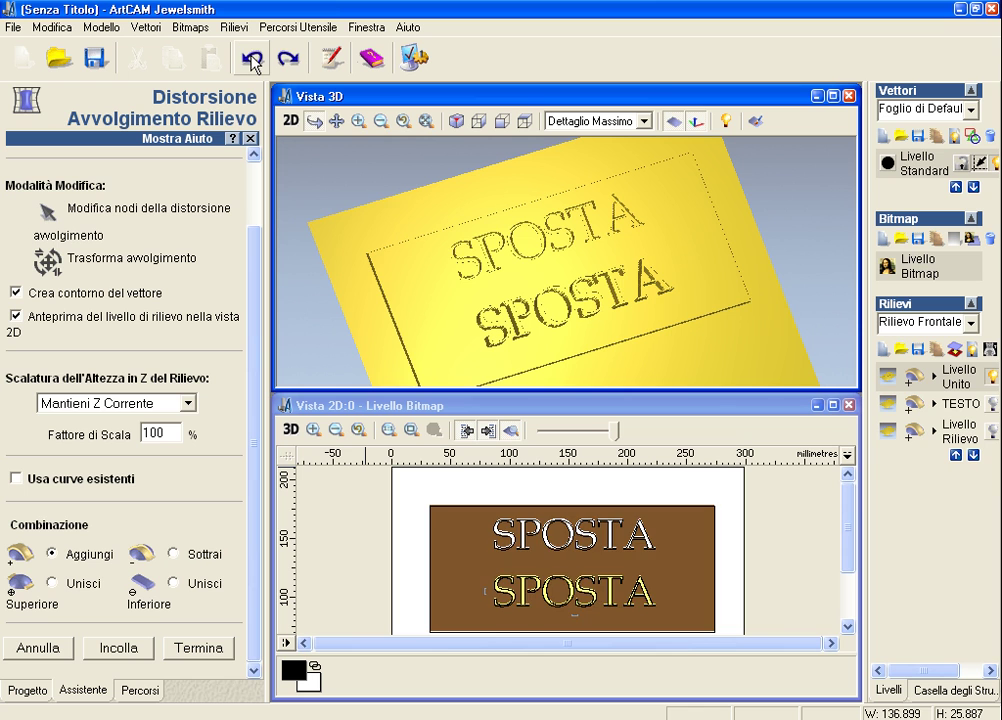
left_click(252, 59)
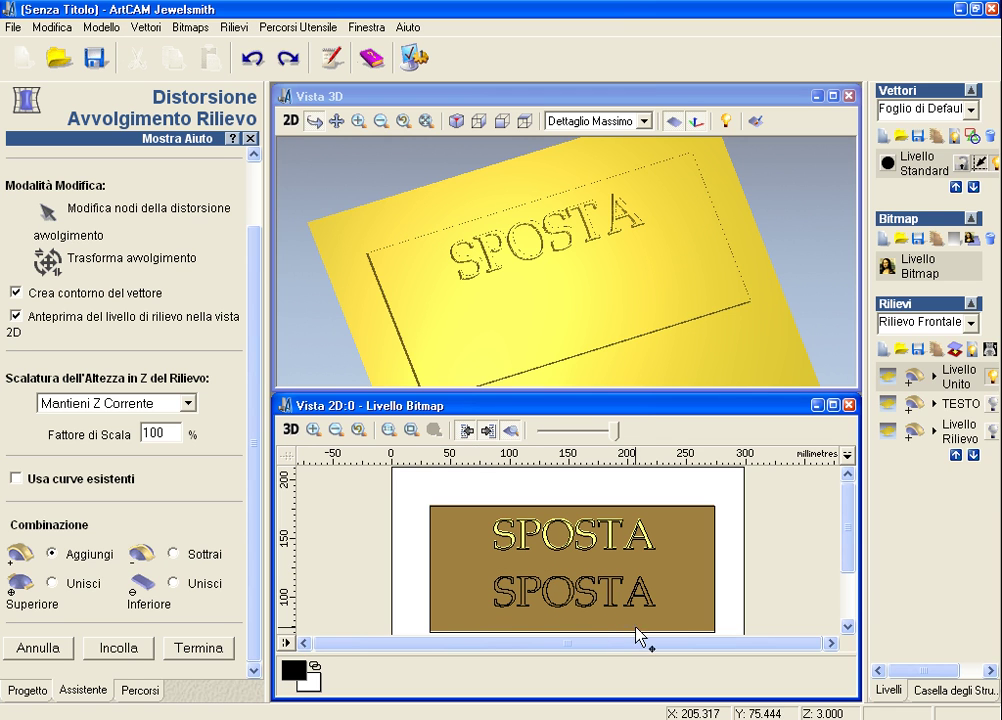
Finish the transform, delete the lower SPOSTA outline, and reopen the wrap distortion on the upper SPOSTA.
left_click(195, 647)
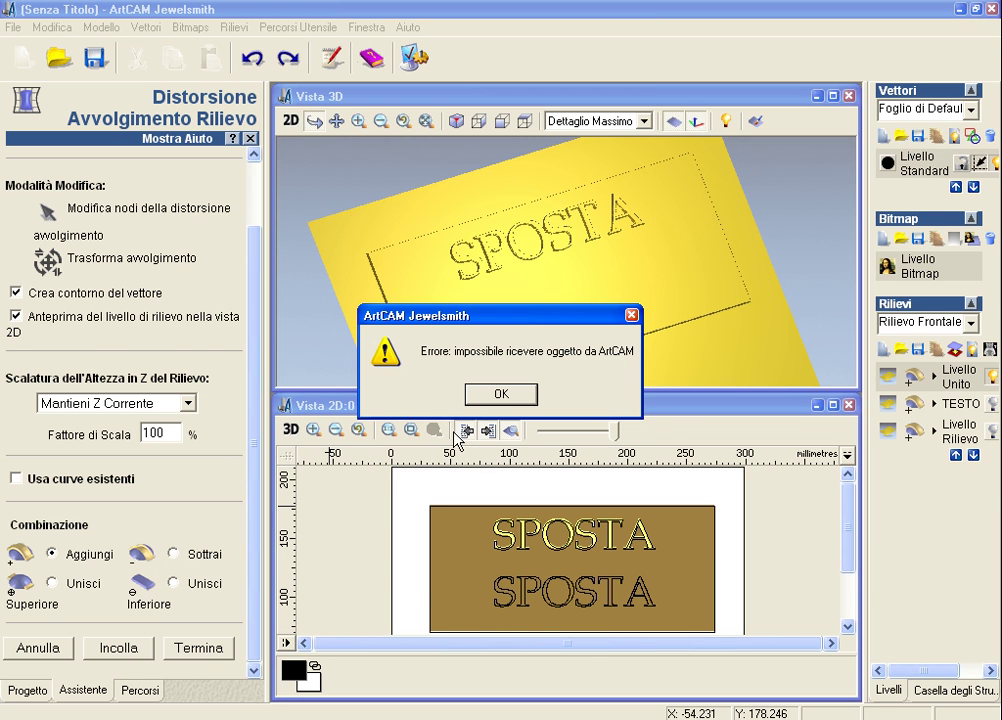
left_click(487, 397)
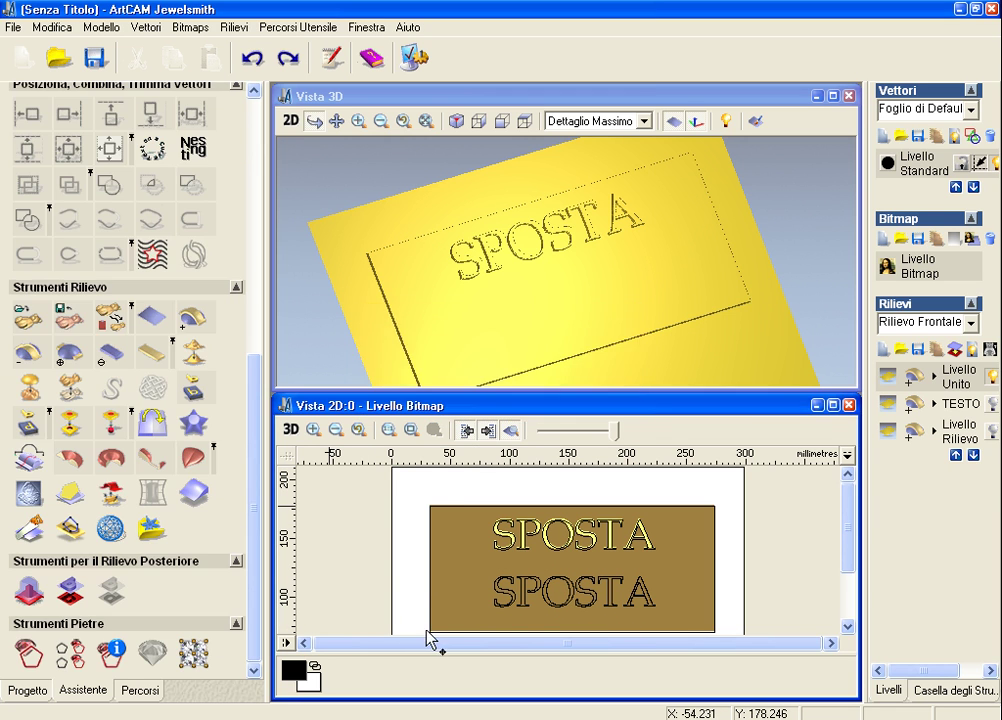
left_click_drag(478, 568, 664, 627)
key("Delete")
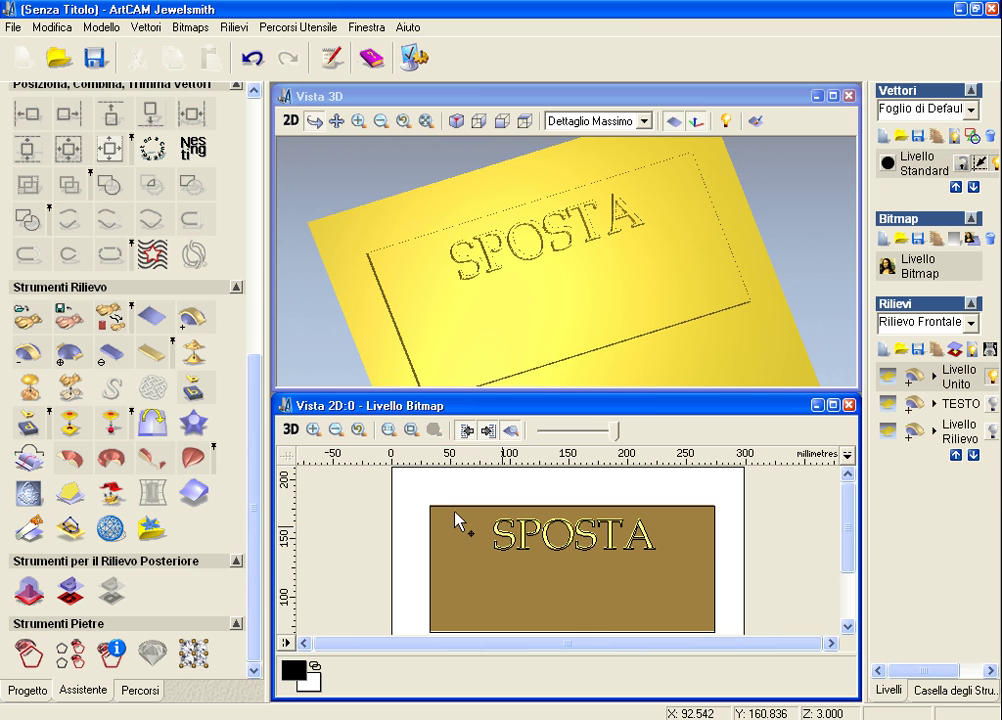
left_click_drag(455, 519, 696, 588)
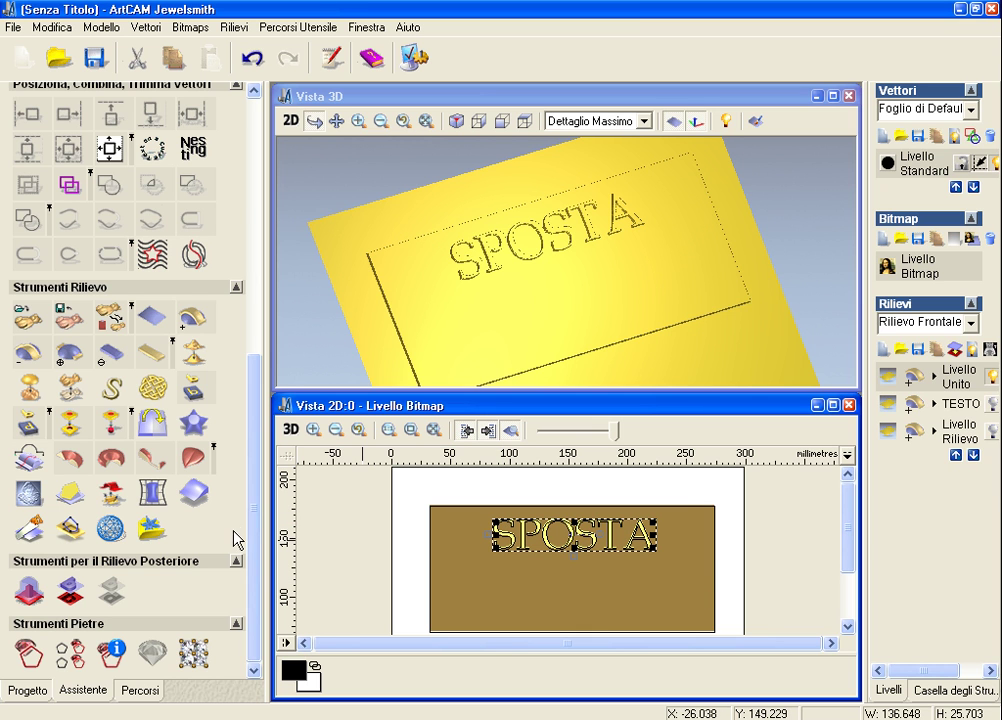
left_click(152, 494)
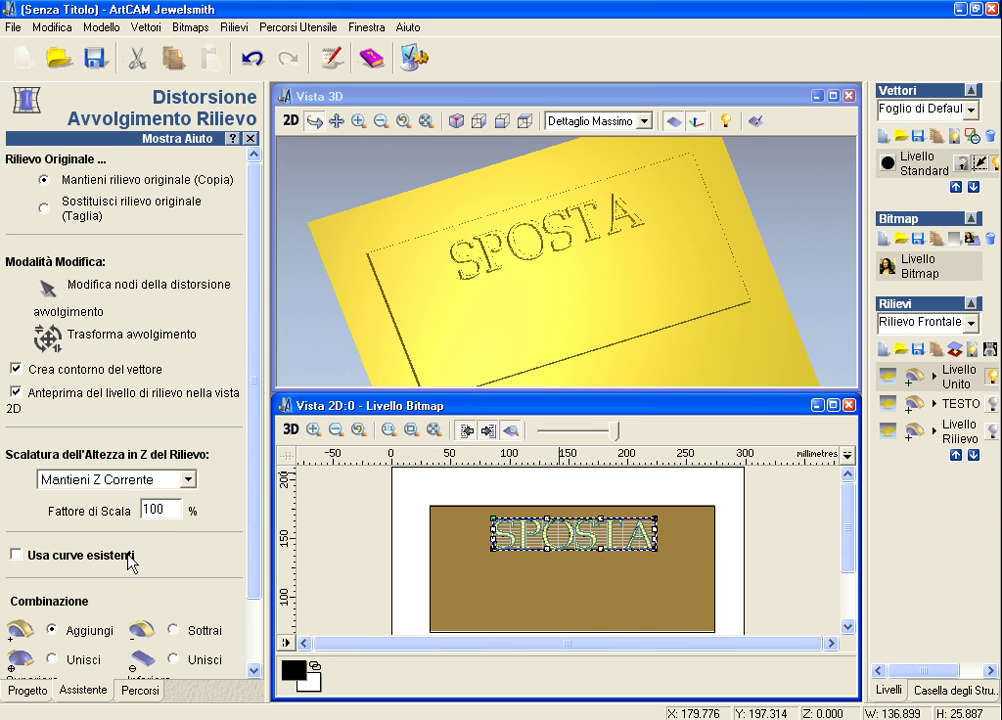
Set the wrap distortion's Z height scaling to keep the relief's current Z height.
scroll(258, 377, "down", 3)
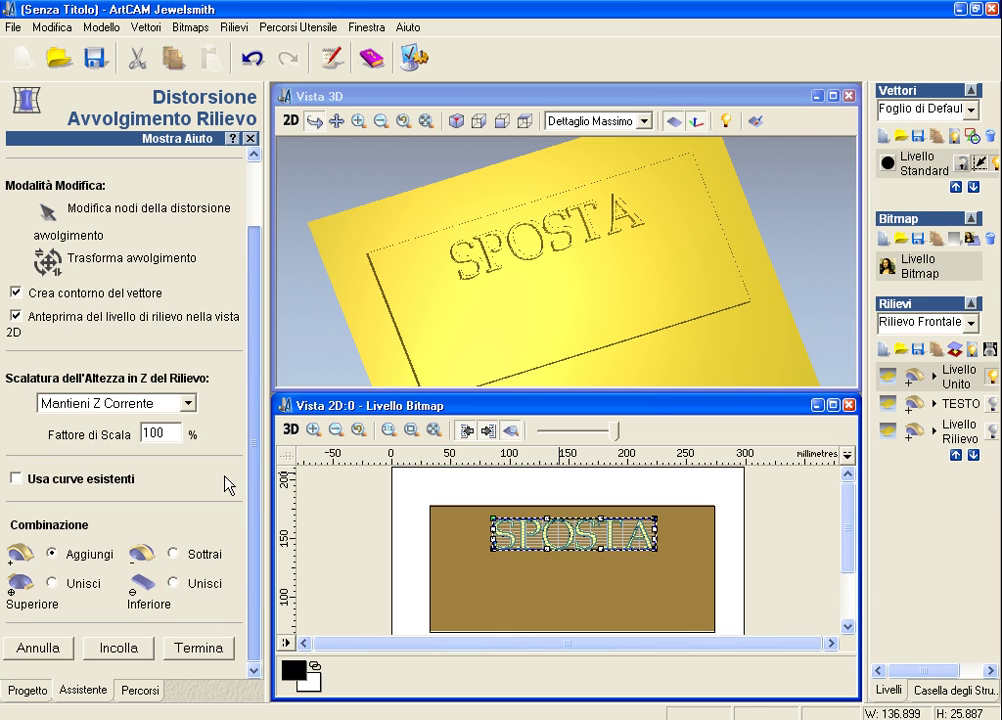
left_click(187, 403)
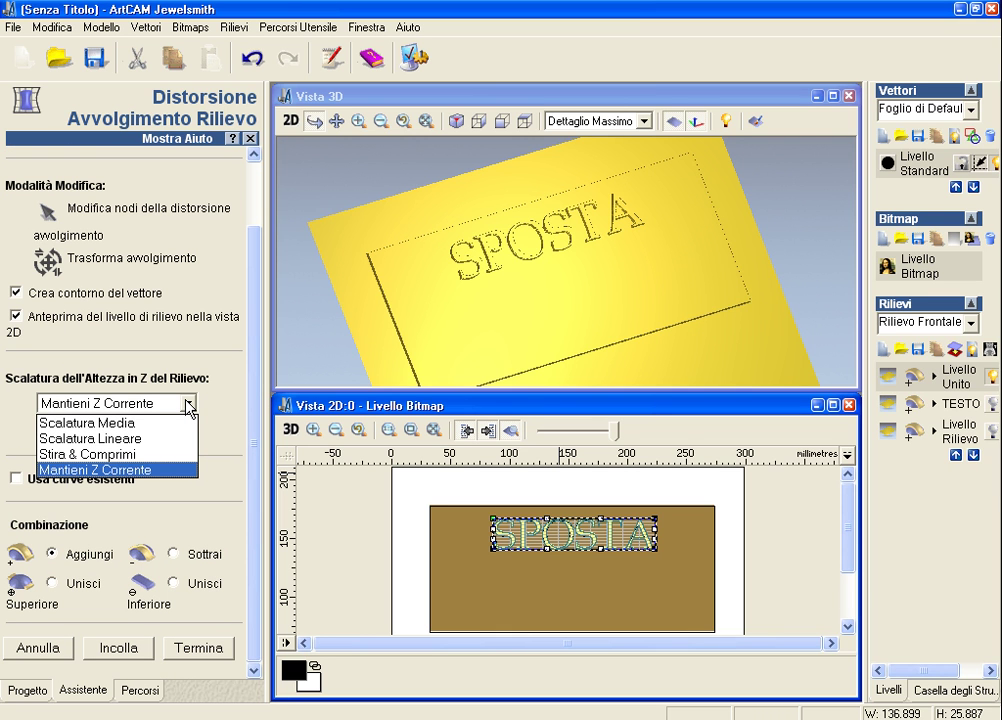
left_click(185, 468)
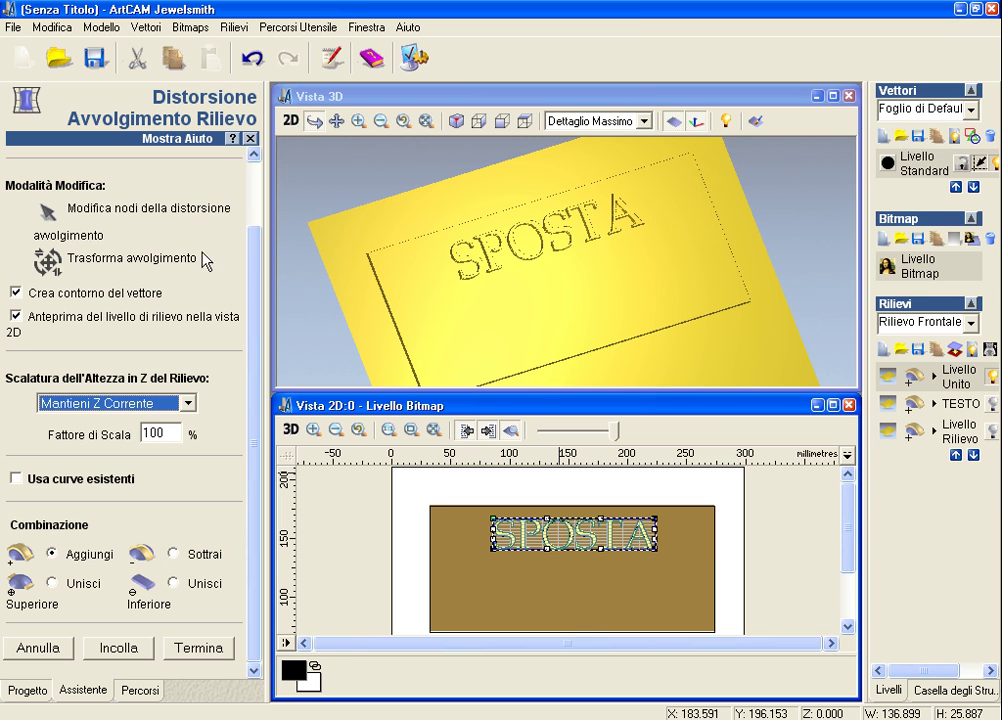
scroll(233, 283, "up", 2)
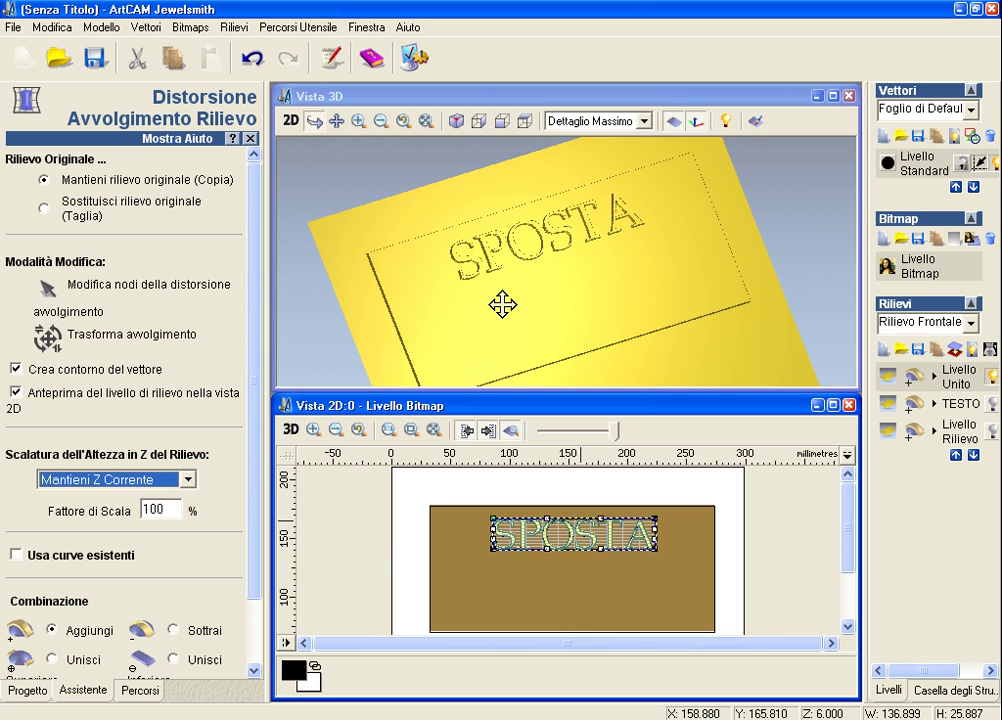
Set the wrap distortion to Sostituisci (Taglia), Trasforma avvolgimento and Unisci Superiore, then paste.
left_click(43, 208)
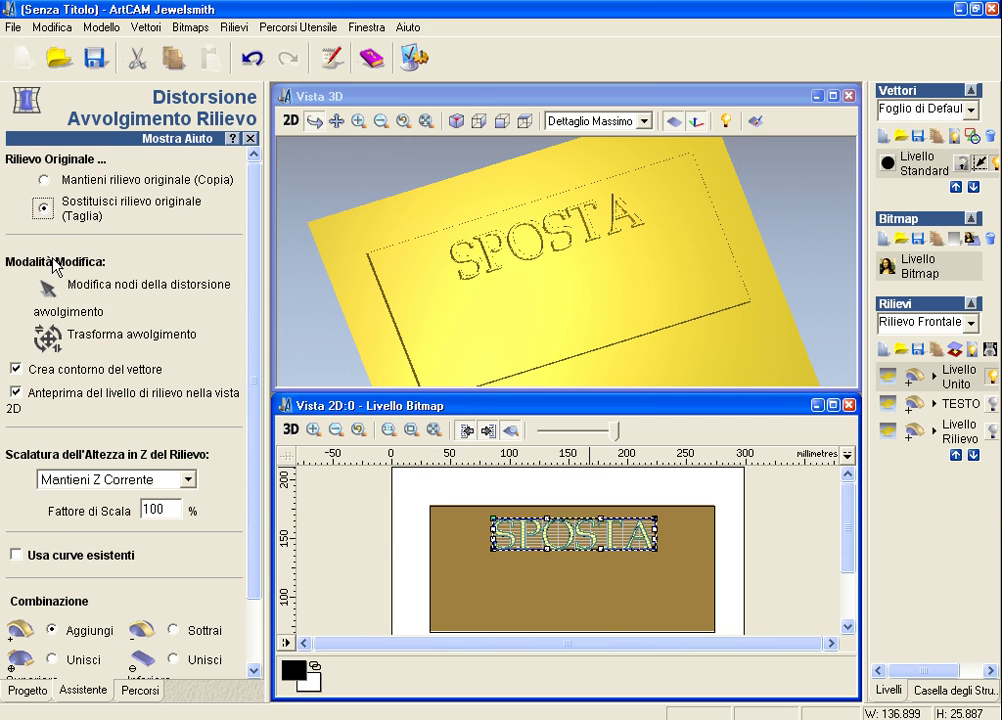
left_click(47, 341)
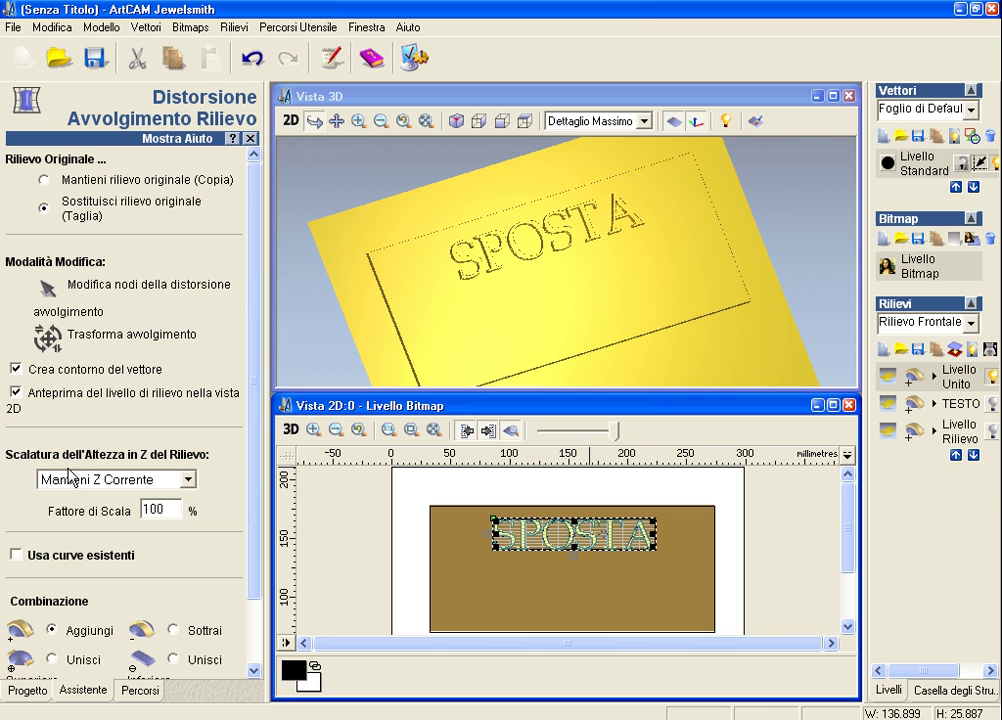
scroll(190, 525, "down", 2)
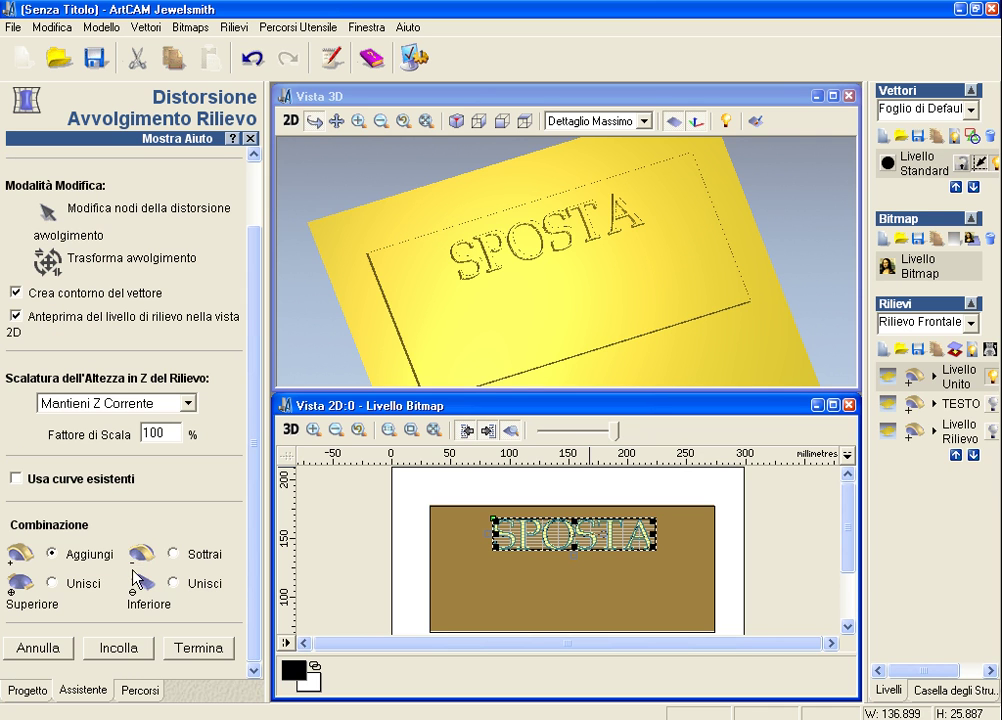
left_click(50, 583)
left_click(116, 650)
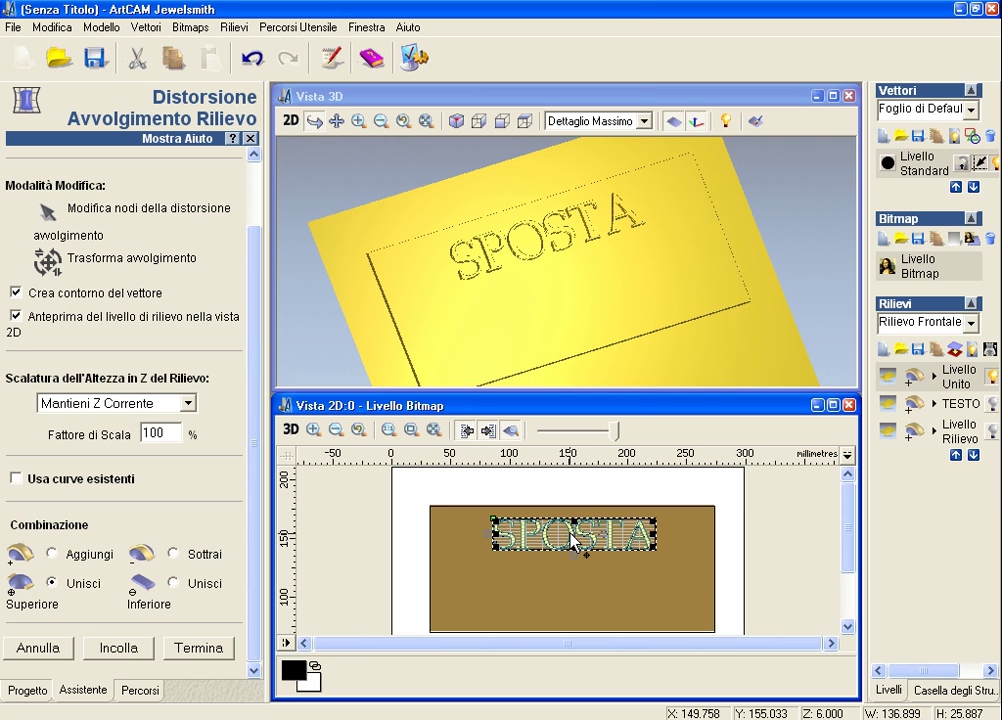
Paste SPOSTA at a lower position, inspect both reliefs in 3D, then cancel the distortion.
left_click_drag(573, 535, 575, 586)
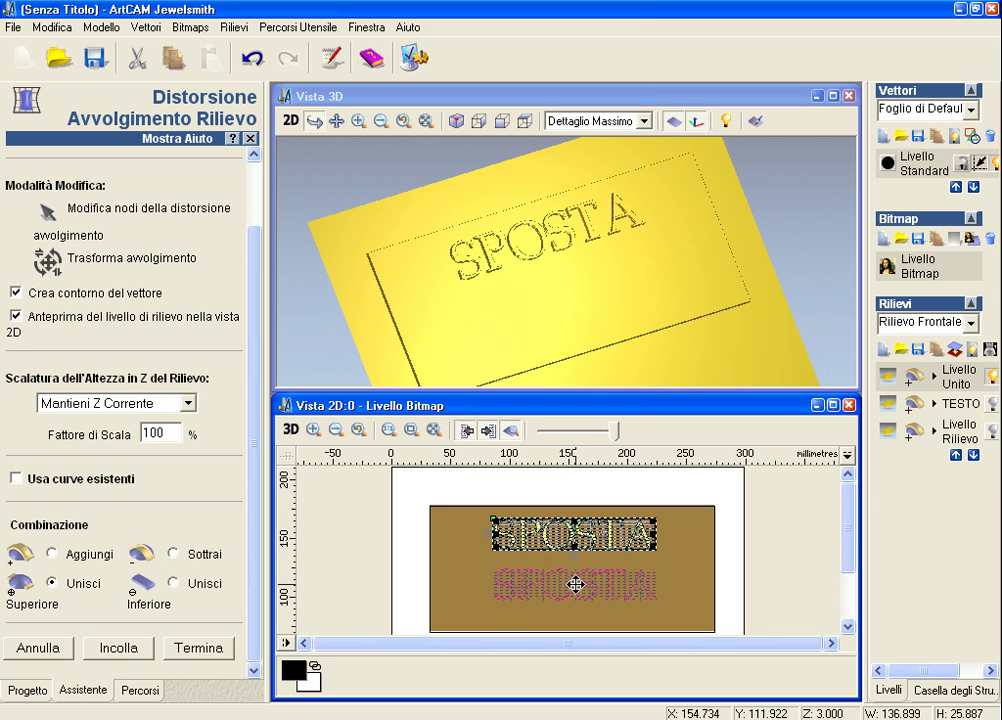
left_click(117, 648)
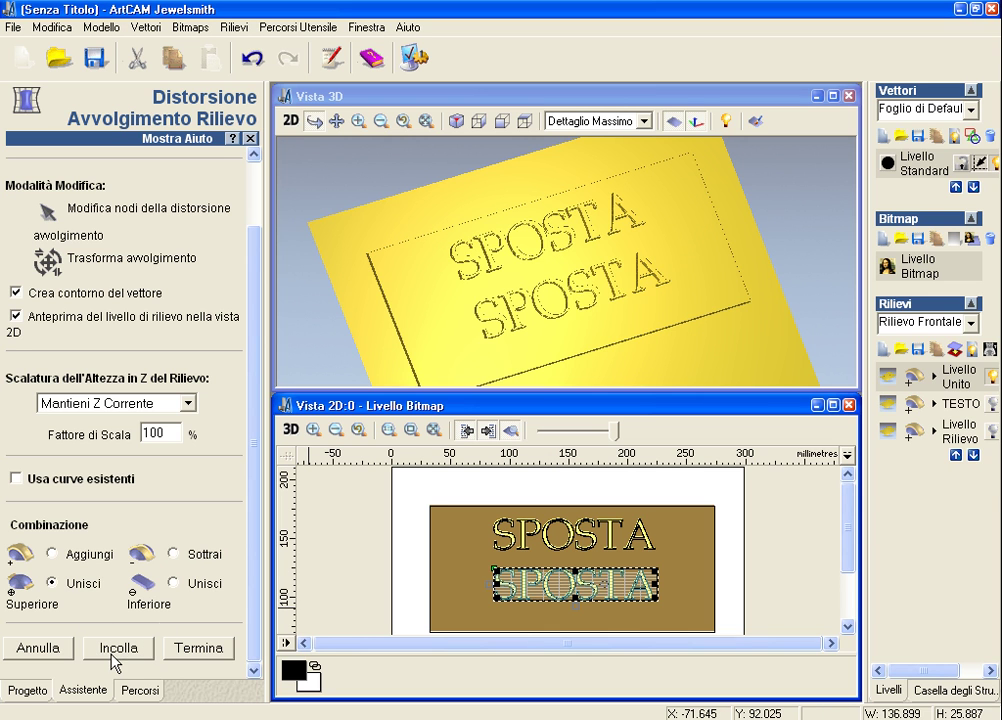
left_click_drag(456, 326, 566, 295)
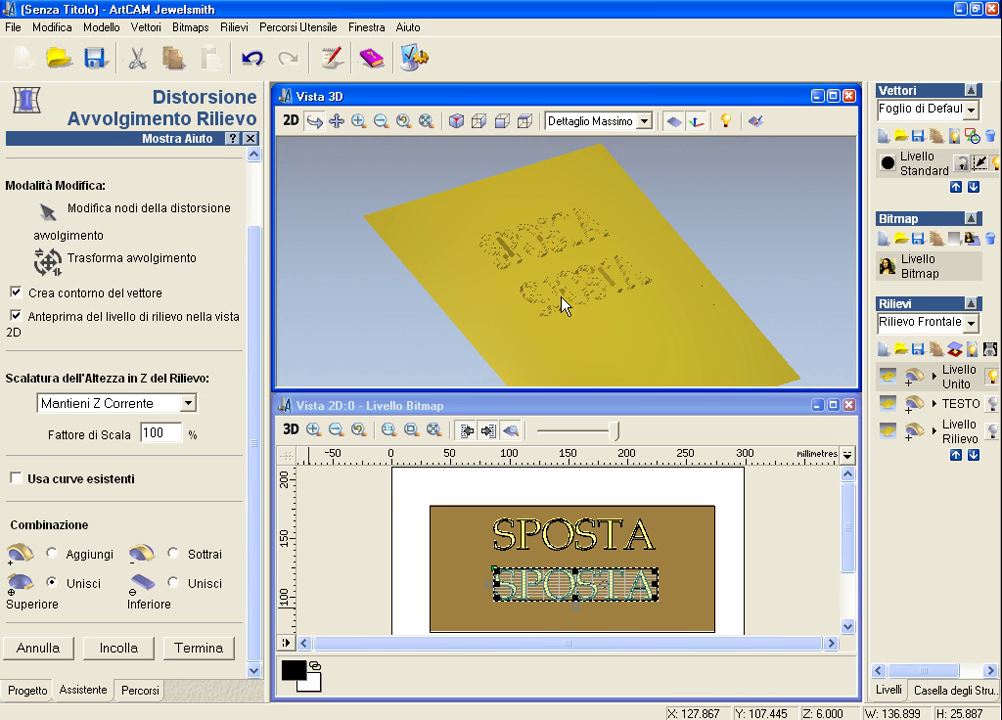
scroll(258, 240, "up", 2)
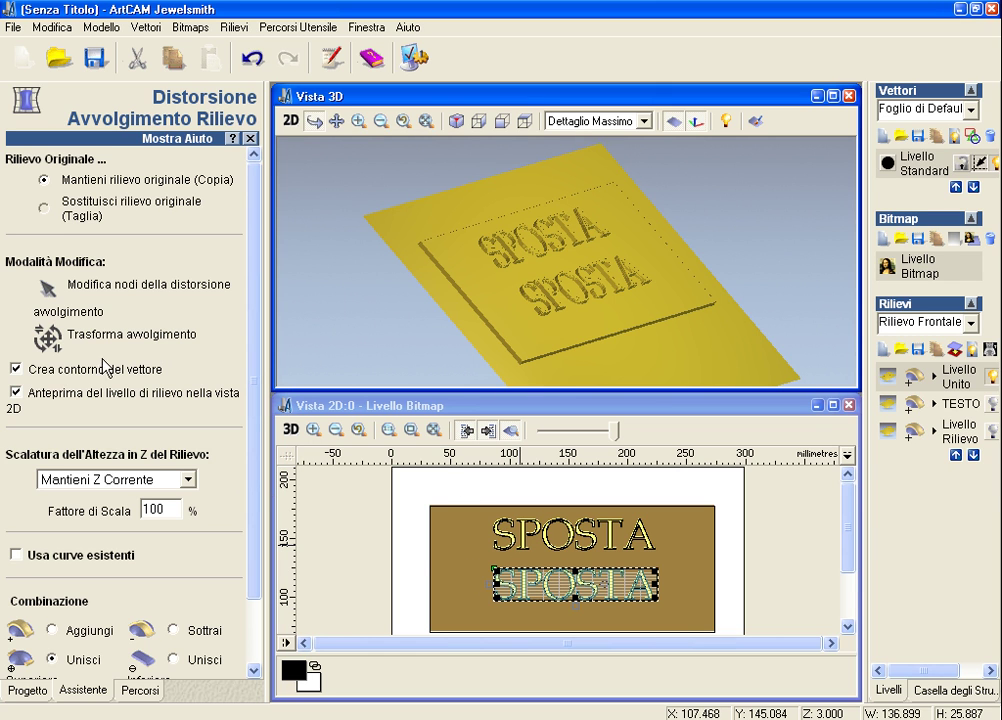
left_click(245, 143)
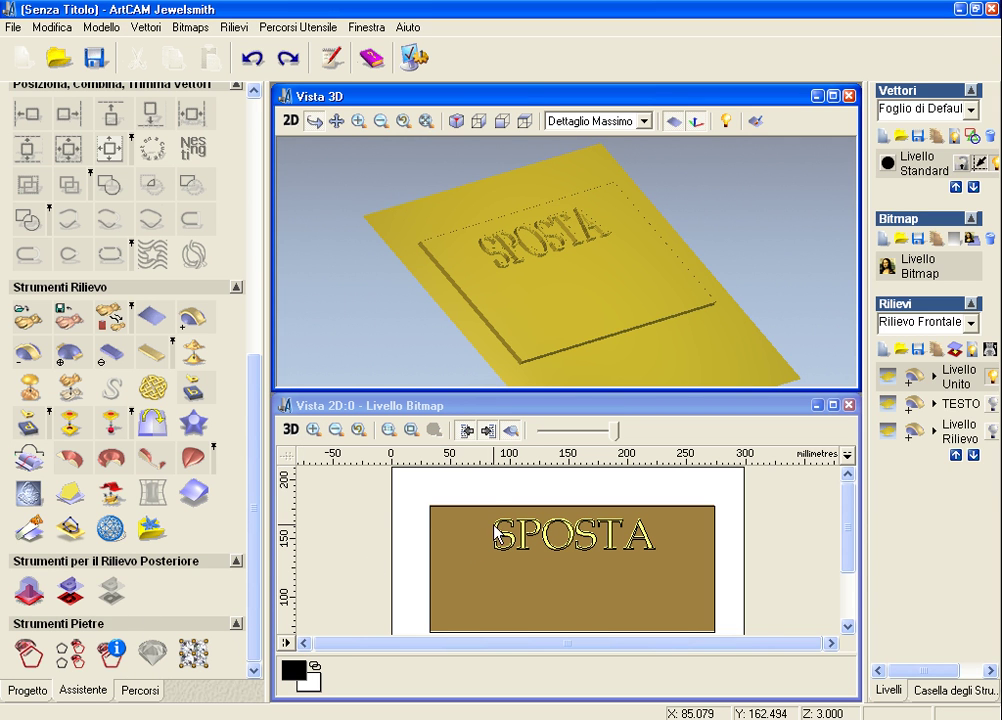
Select SPOSTA and open the wrap distortion set to Taglia with Trasforma avvolgimento.
left_click(503, 521)
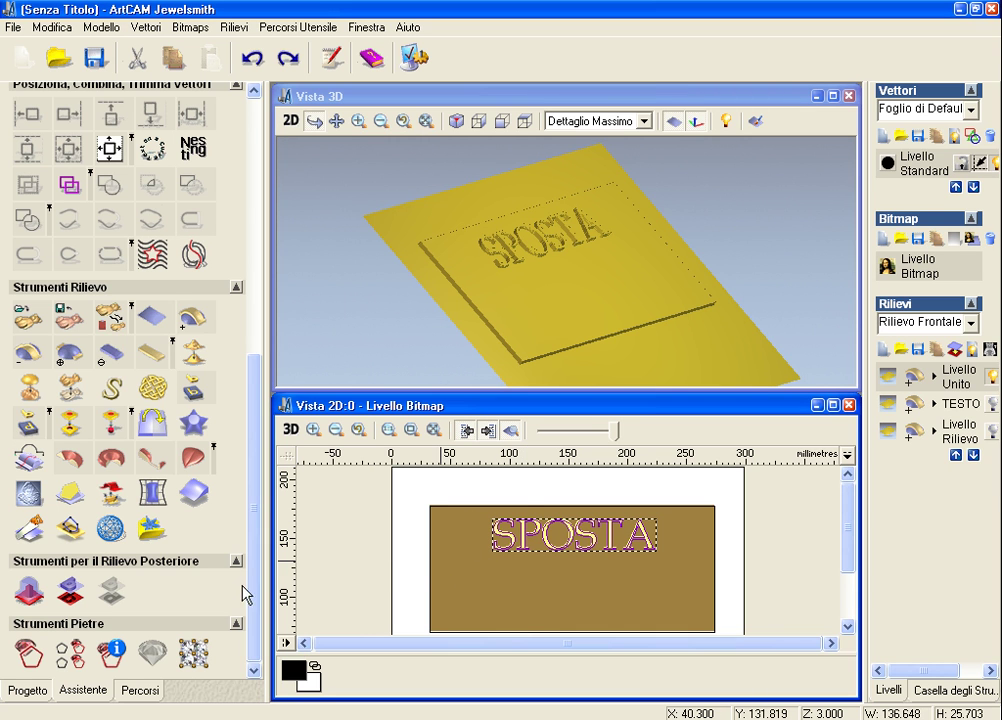
left_click(115, 389)
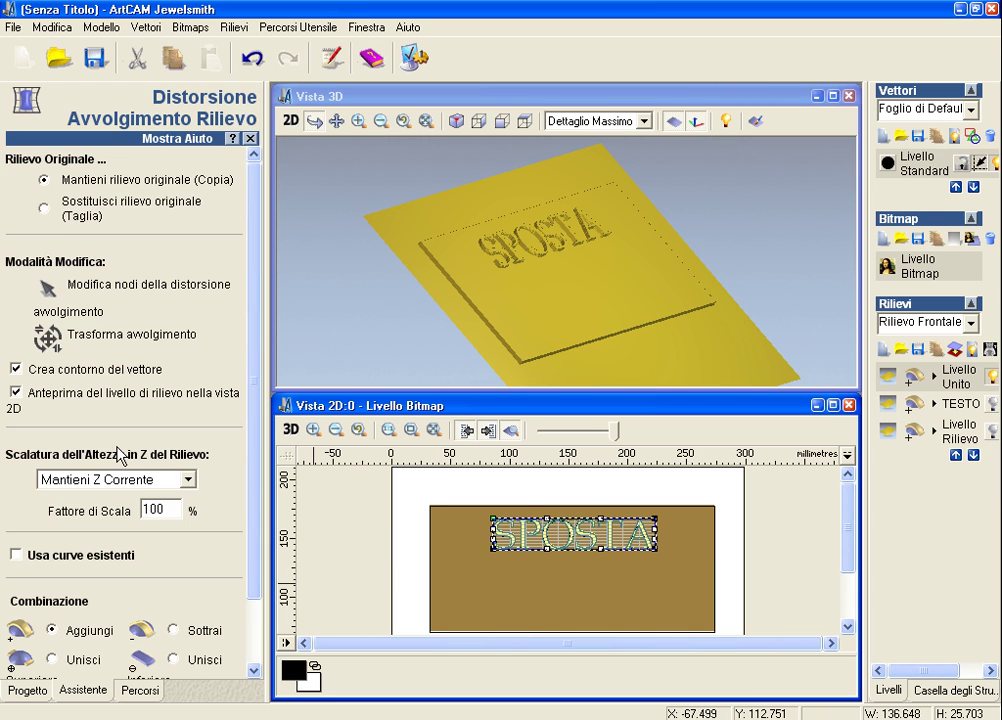
left_click(43, 209)
left_click(47, 338)
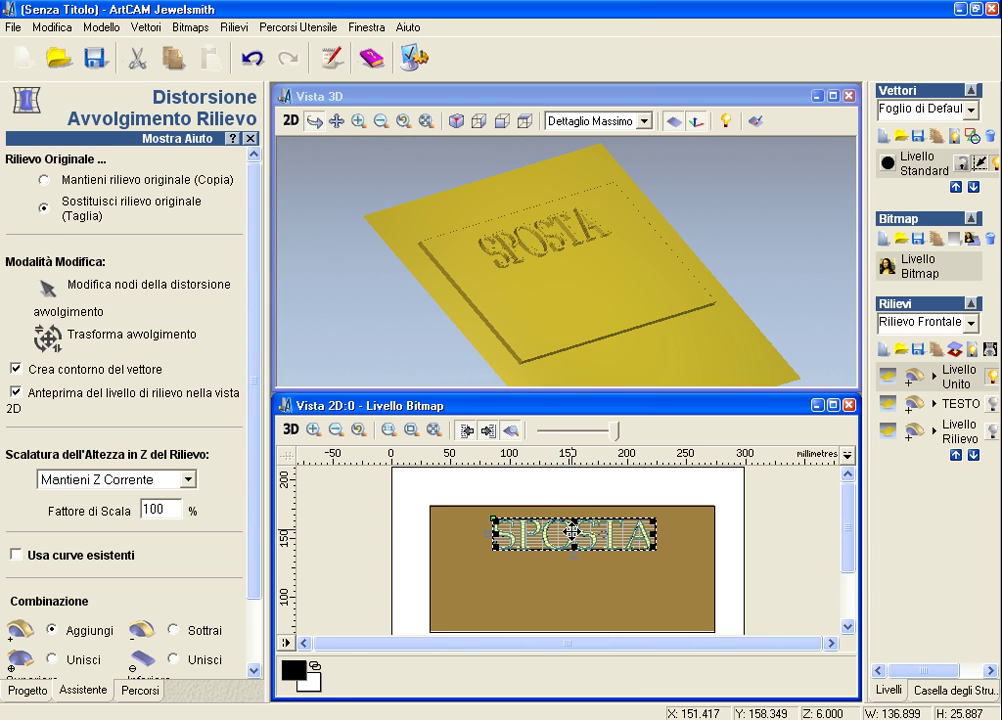
Move the SPOSTA relief lower on the plaque, paste it there, and finish the distortion.
left_click_drag(574, 537, 572, 579)
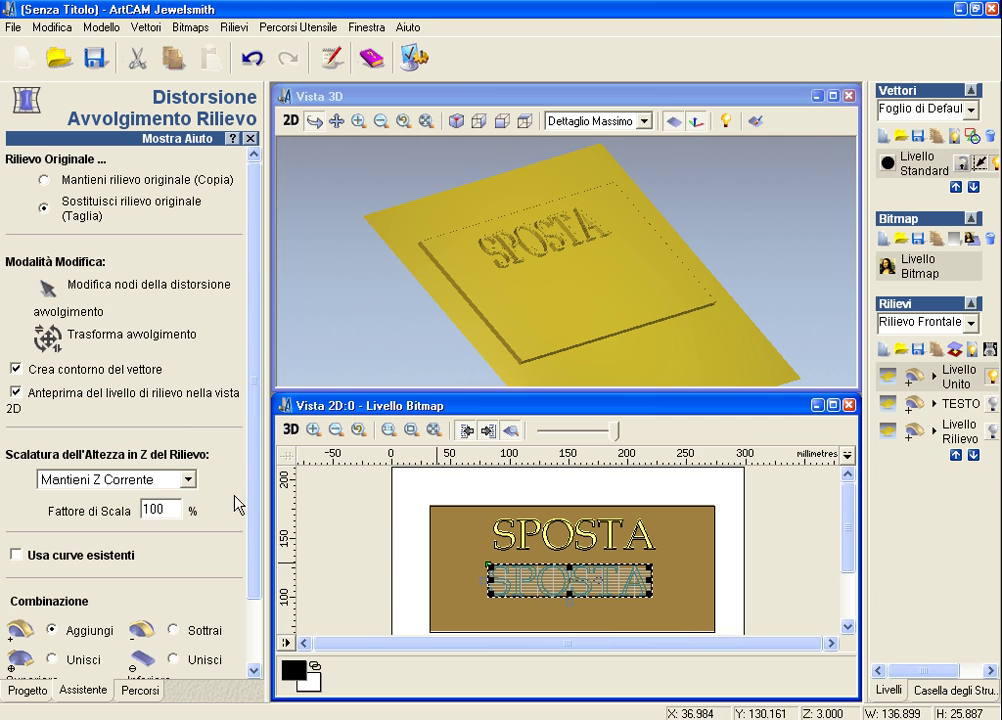
scroll(249, 463, "down", 2)
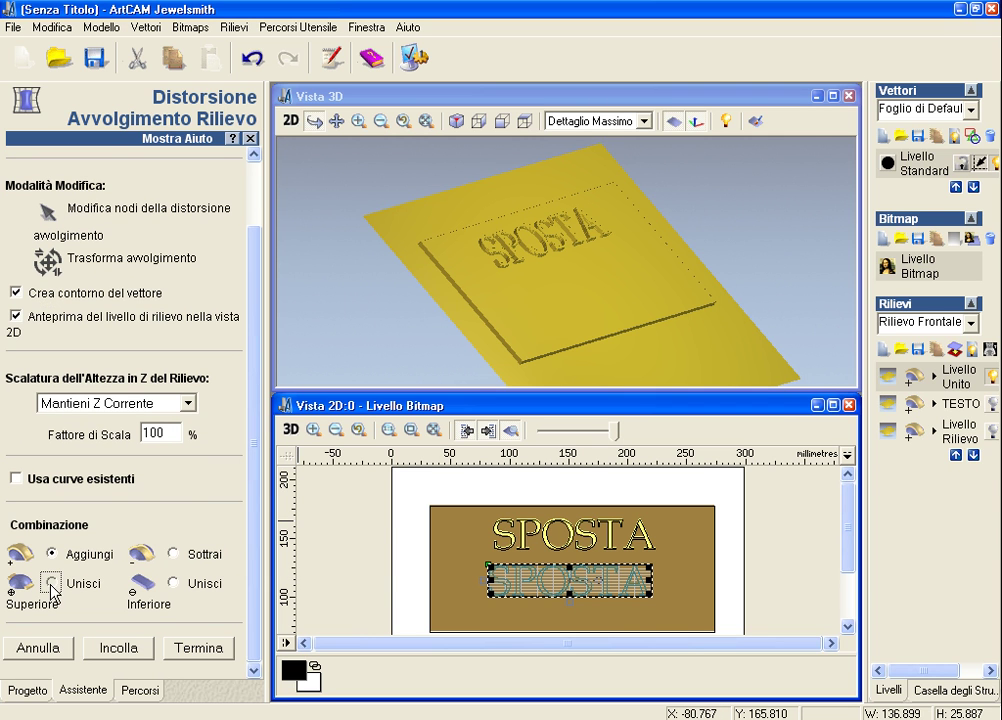
scroll(253, 505, "up", 2)
scroll(246, 496, "down", 2)
left_click(117, 648)
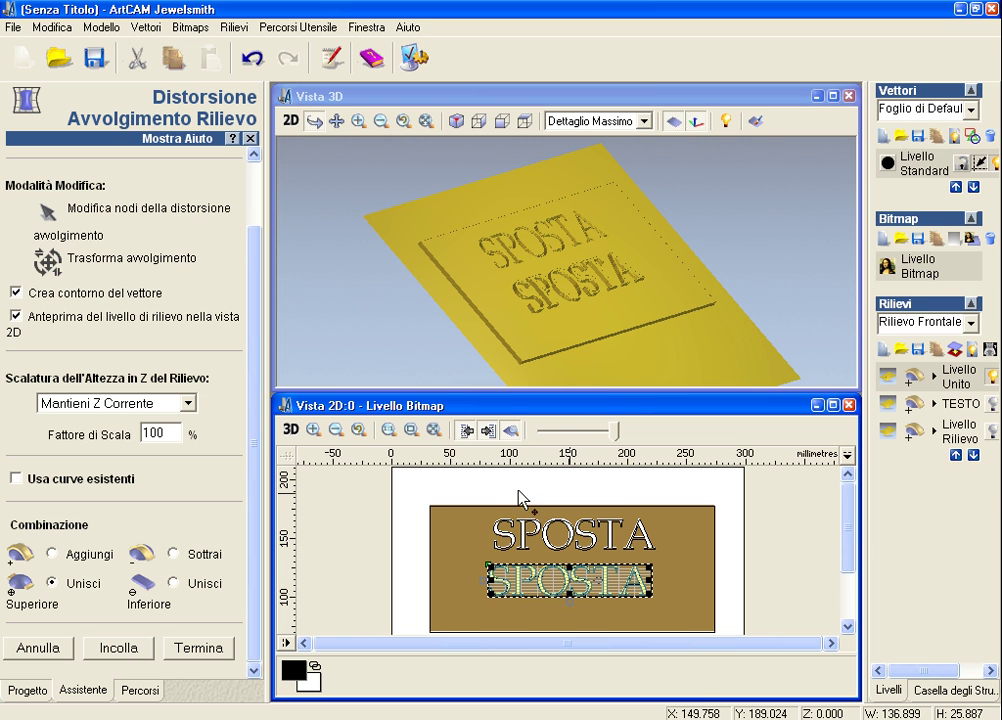
mouse_move(512, 320)
left_mouse_down()
mouse_move(443, 337)
mouse_move(463, 320)
mouse_move(467, 280)
left_mouse_up()
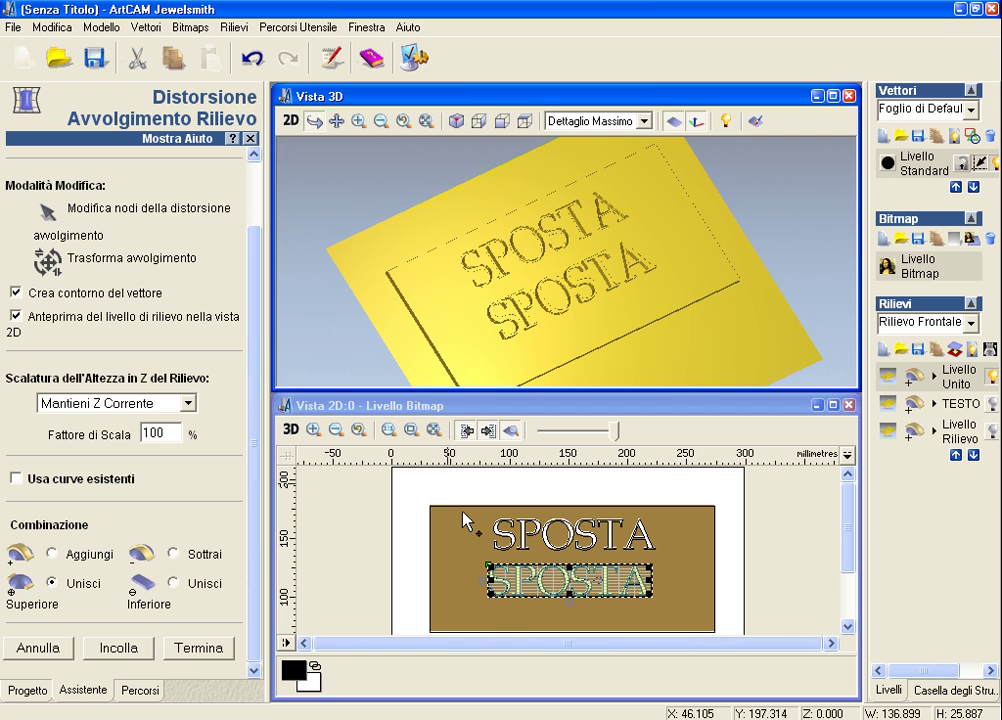
left_click(205, 655)
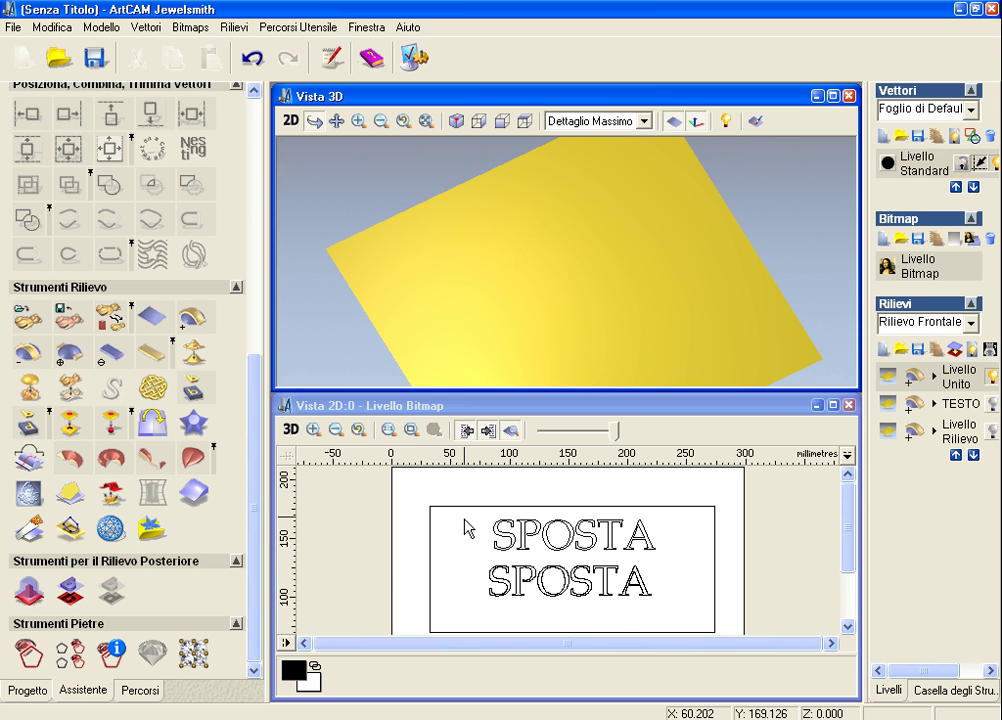
Rebuild the merged relief layer and hide the TESTO layer so only one SPOSTA shows.
left_click_drag(469, 520, 686, 567)
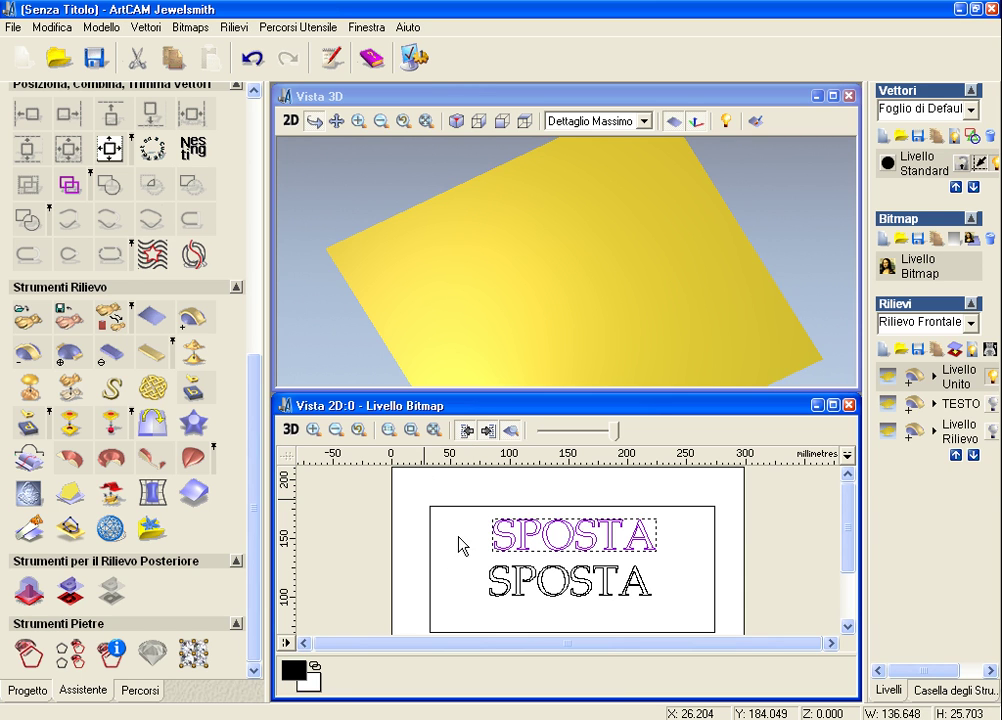
left_click(517, 430)
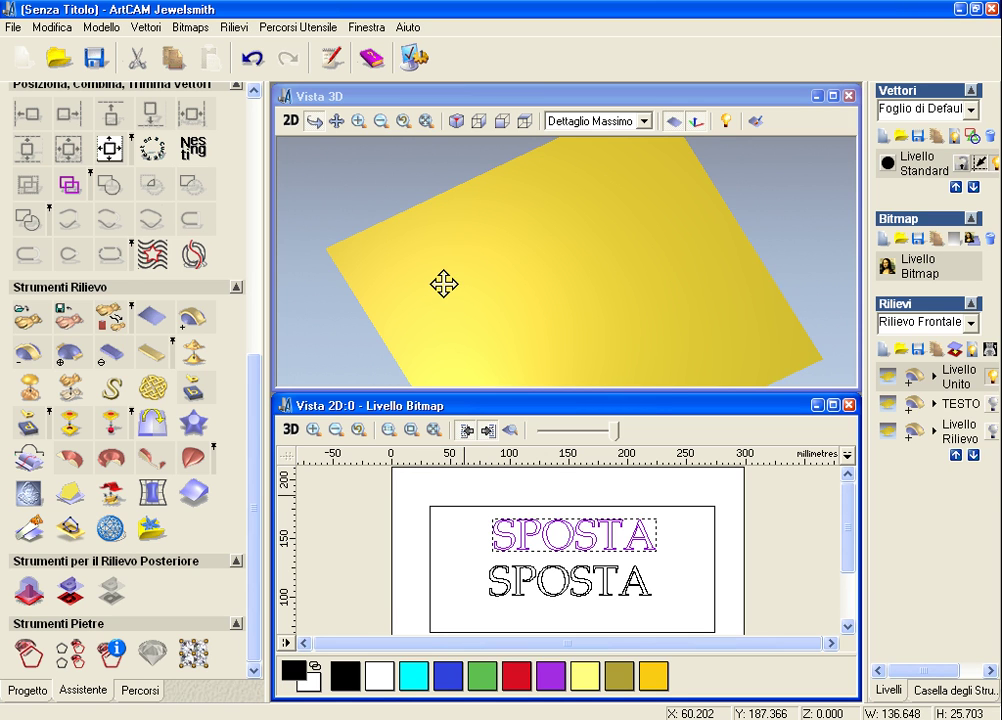
left_click(968, 410)
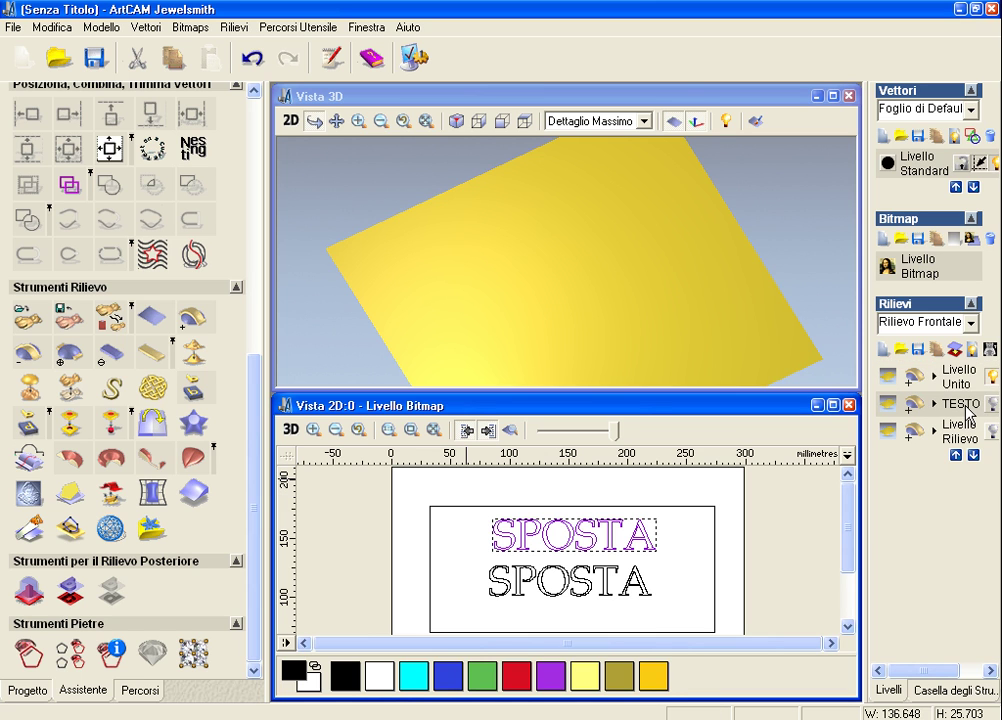
left_click(972, 388)
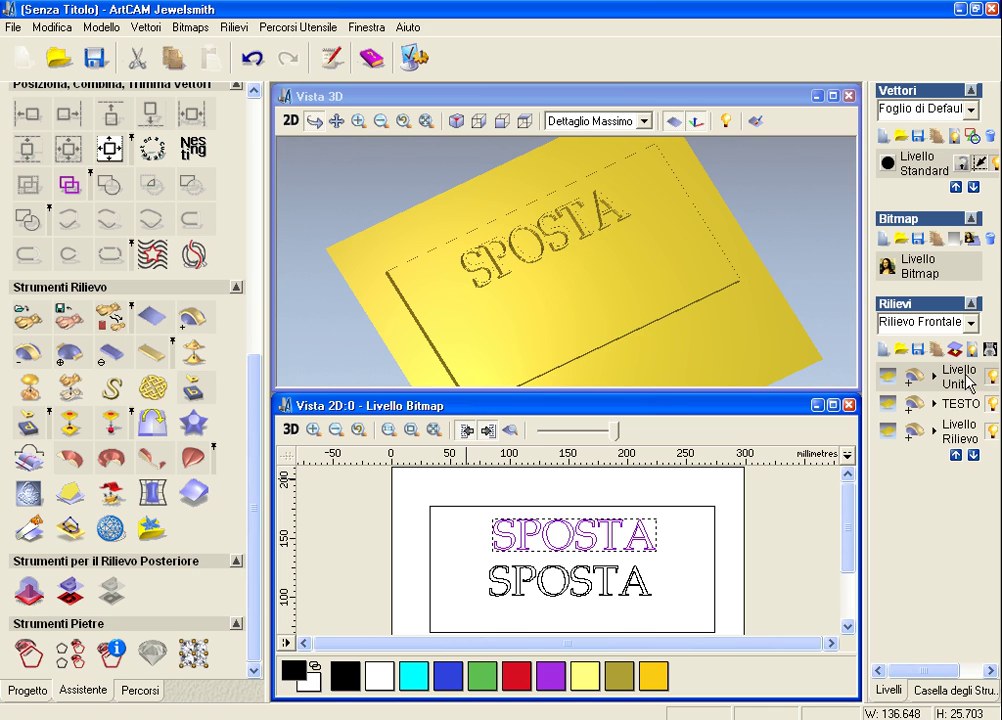
left_click_drag(866, 500, 834, 500)
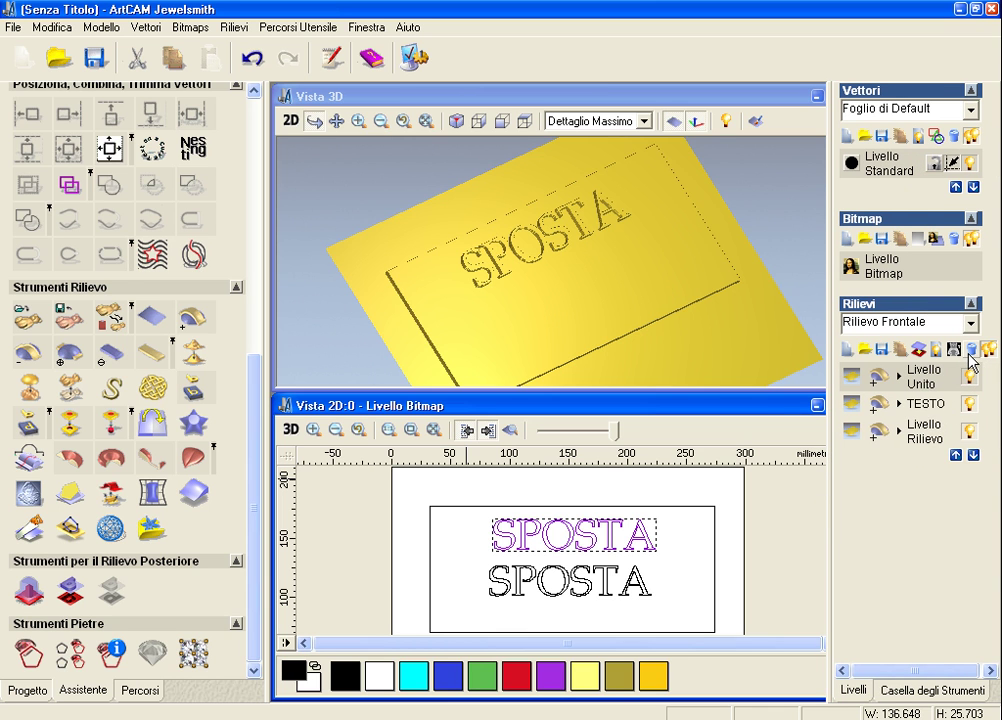
left_click(970, 350)
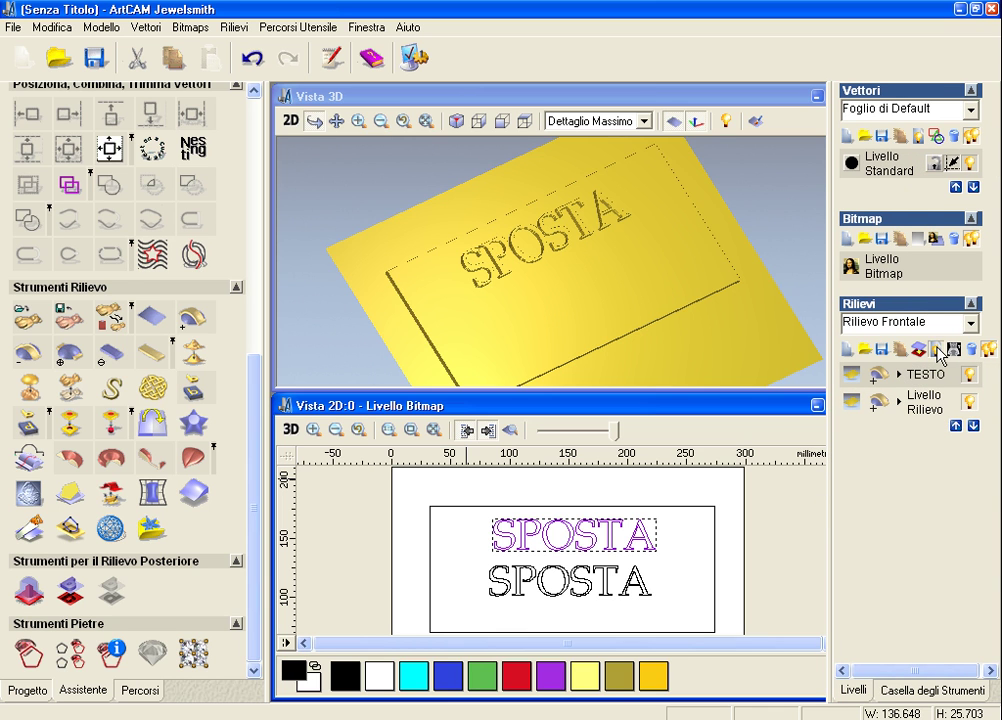
left_click(968, 404)
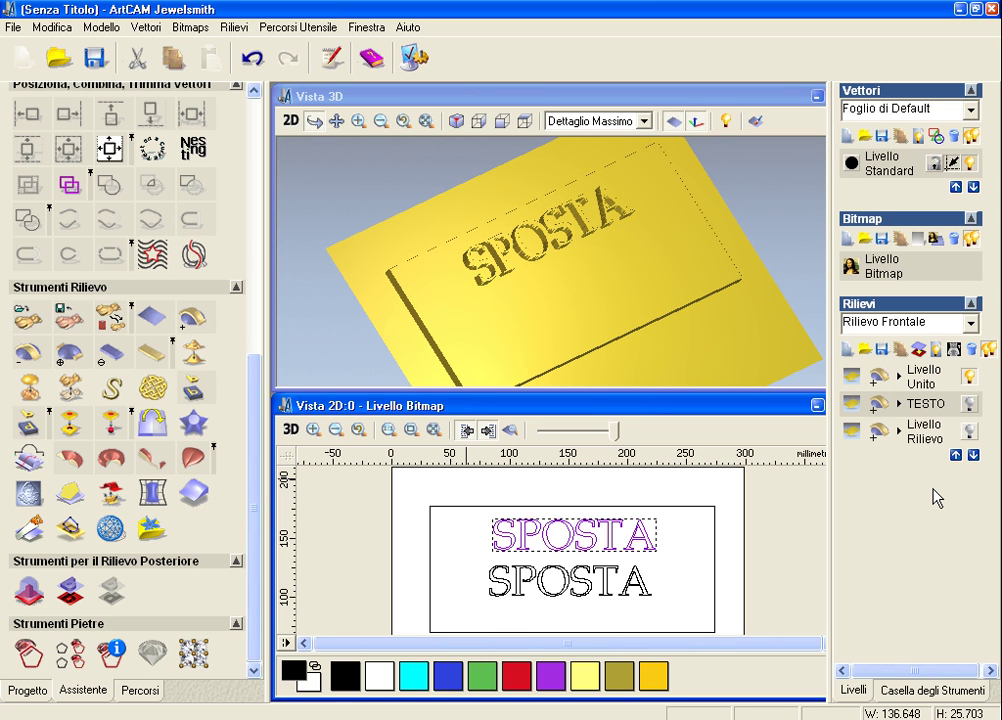
Delete the lower SPOSTA outline, then select the plaque border and the upper SPOSTA lettering.
left_click_drag(465, 554, 668, 630)
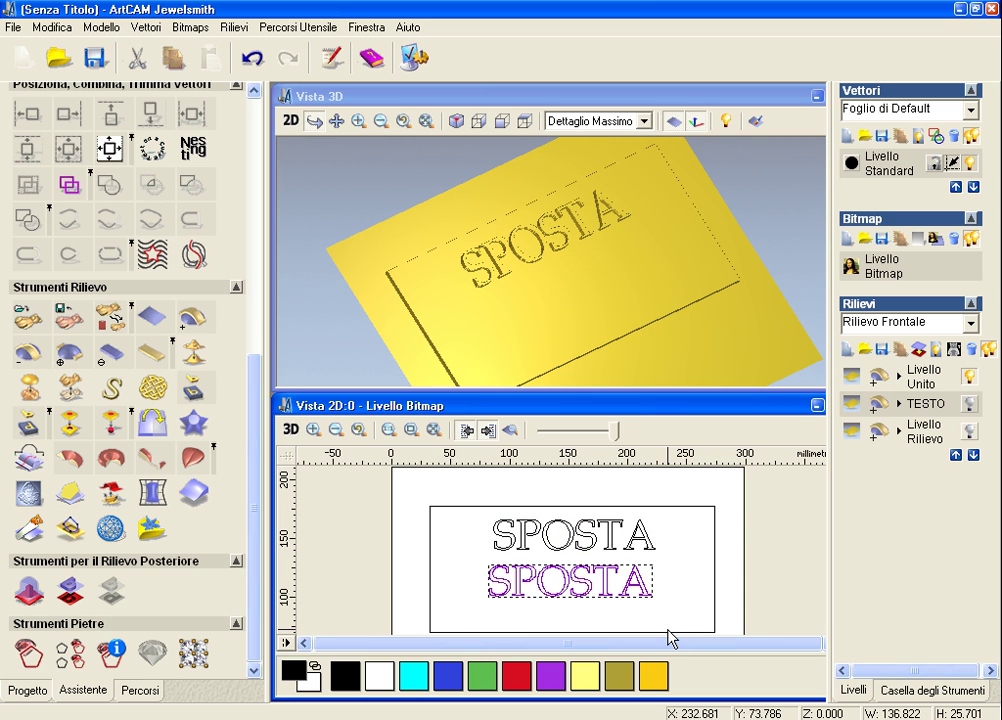
key("Delete")
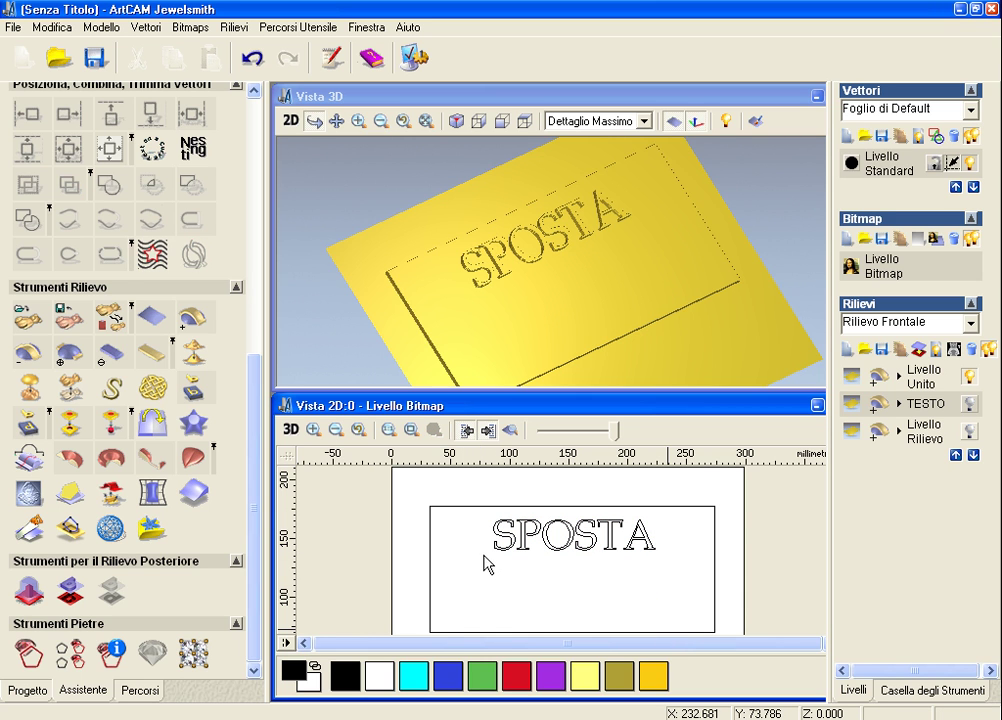
left_click(490, 507)
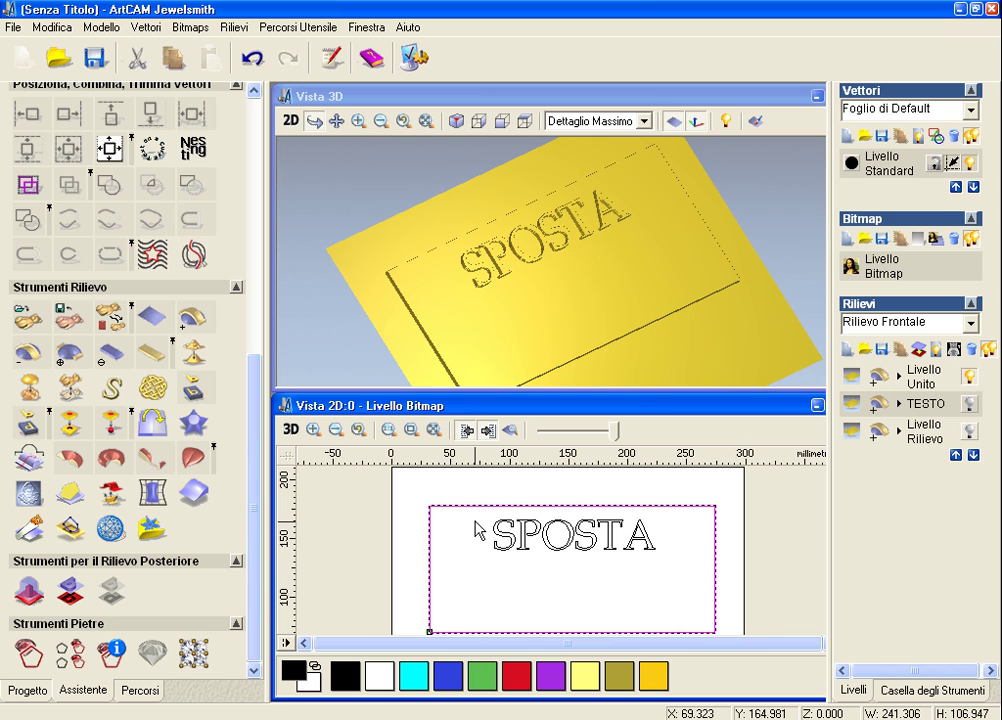
left_click(520, 535)
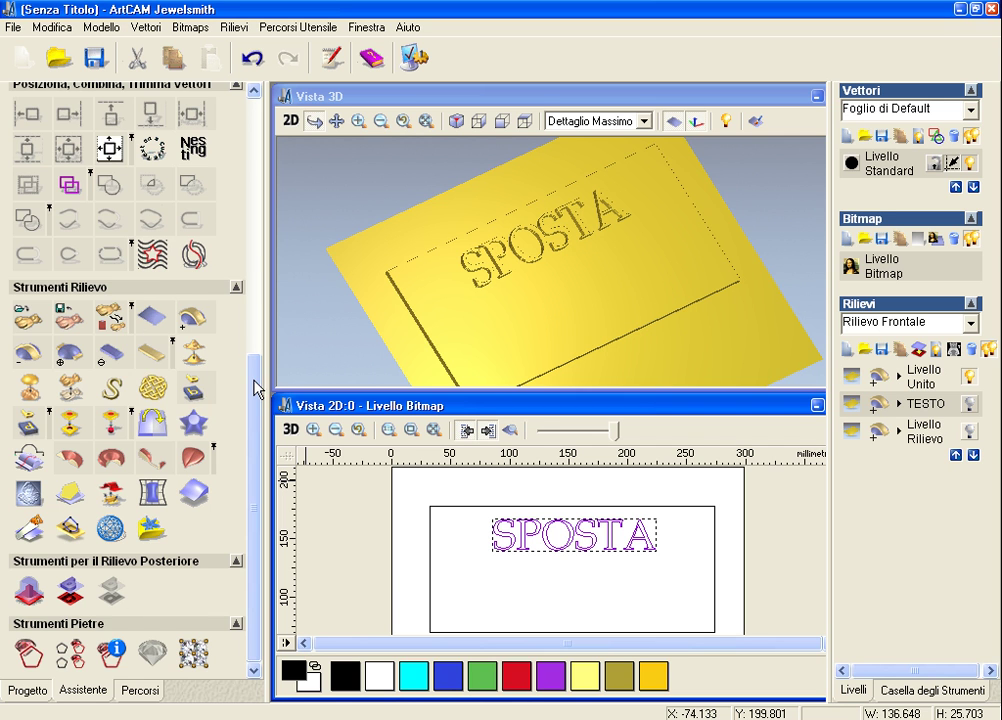
Draw a 173.308 × 51.401 mm rectangle around the SPOSTA lettering, then select its text vectors.
left_click_drag(257, 387, 257, 340)
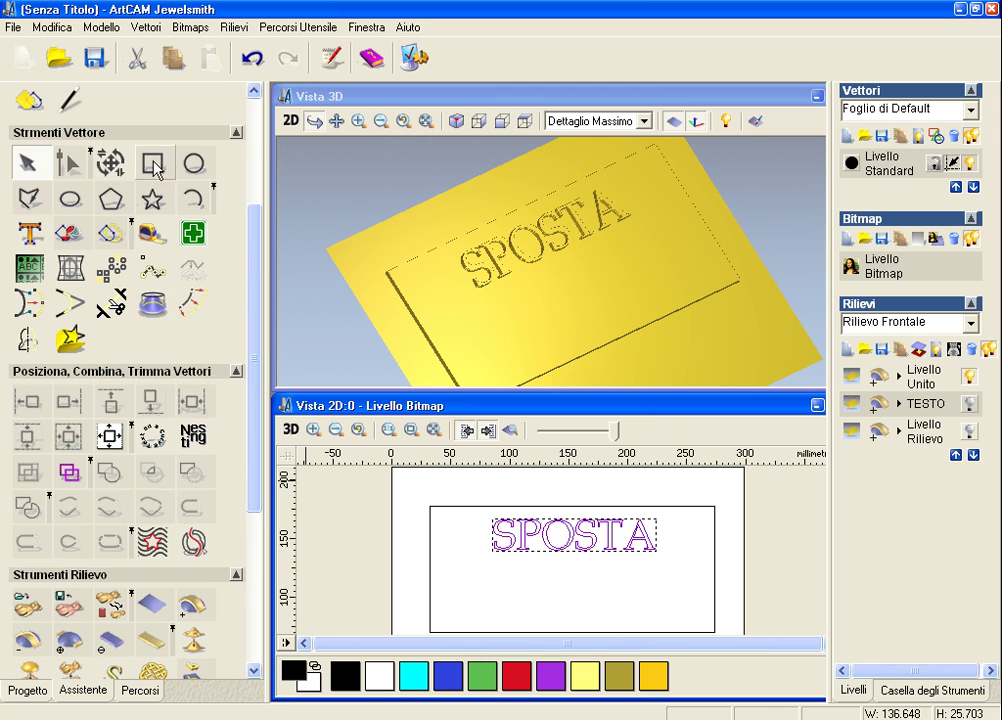
left_click(152, 163)
left_click_drag(469, 510, 675, 570)
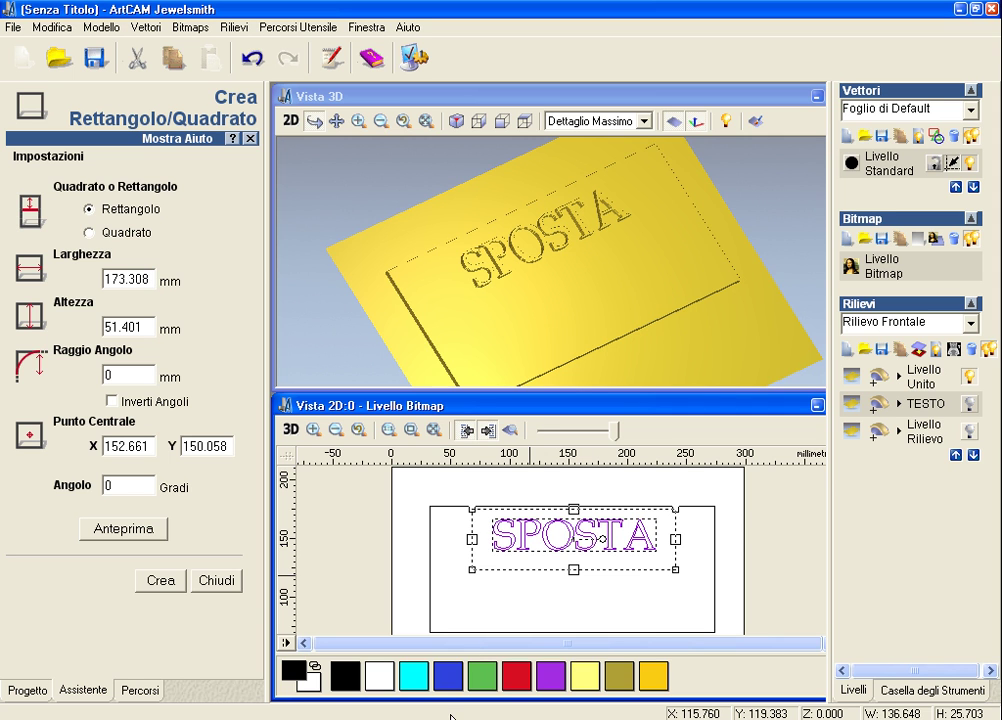
left_click(161, 580)
left_click(214, 584)
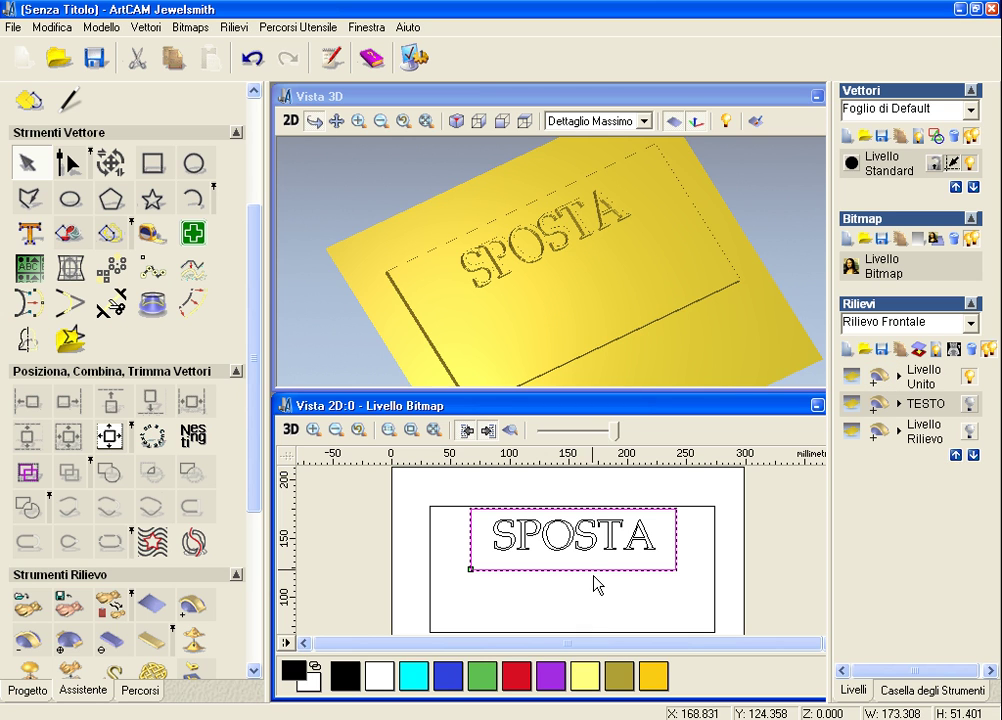
left_click(579, 534)
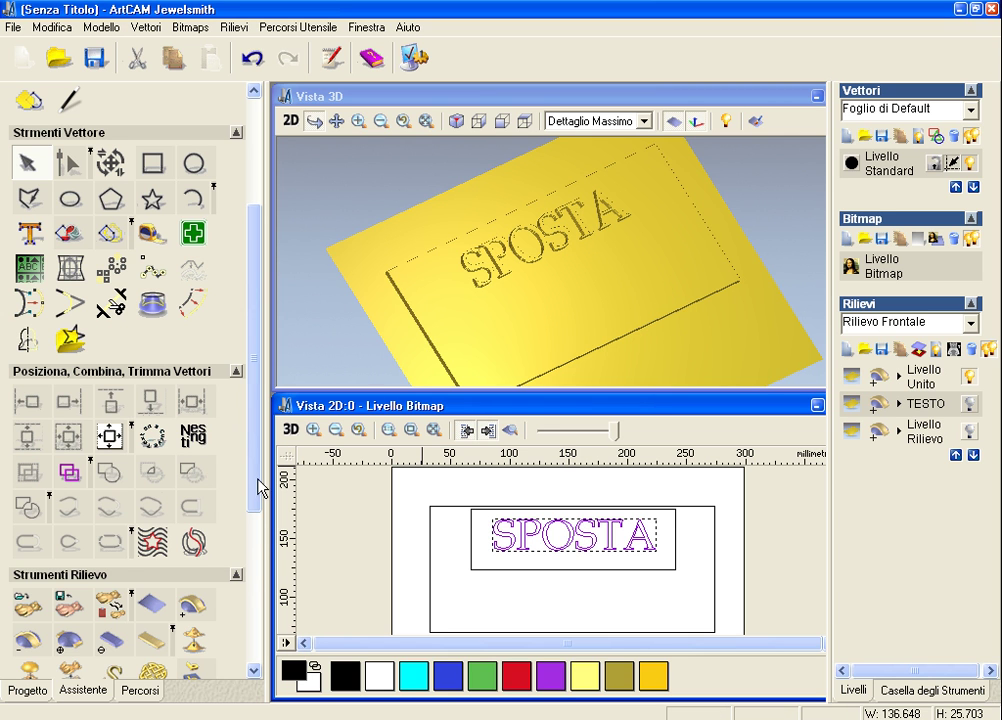
Cut the SPOSTA relief with Sostituisci (Taglia), paste it lower, and hide Livello Unito.
left_click_drag(254, 488, 253, 652)
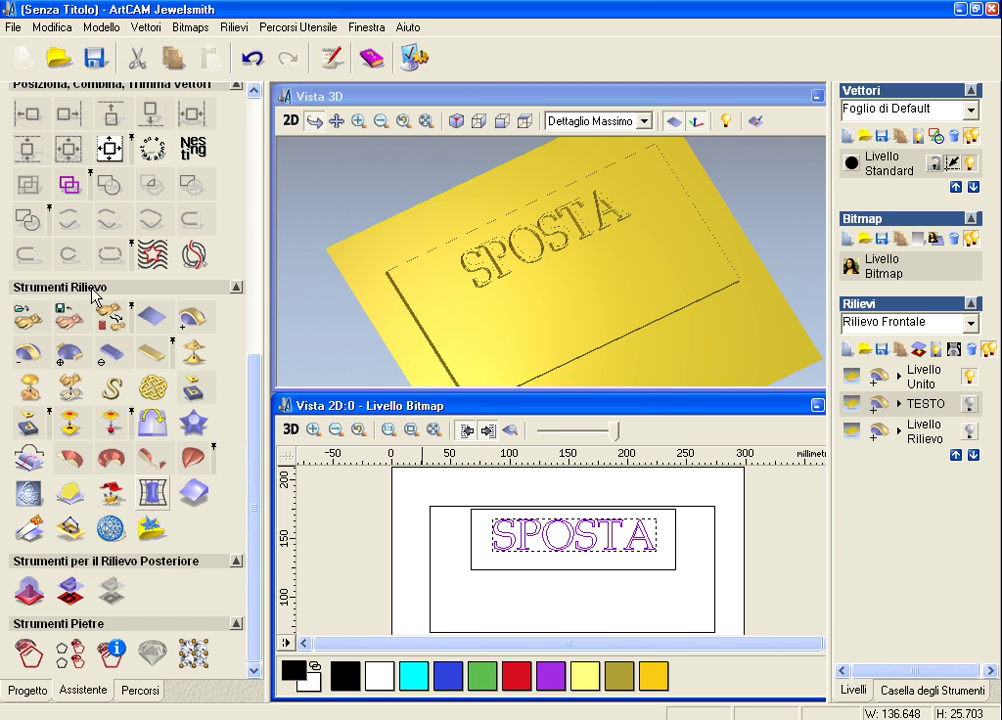
left_click(152, 516)
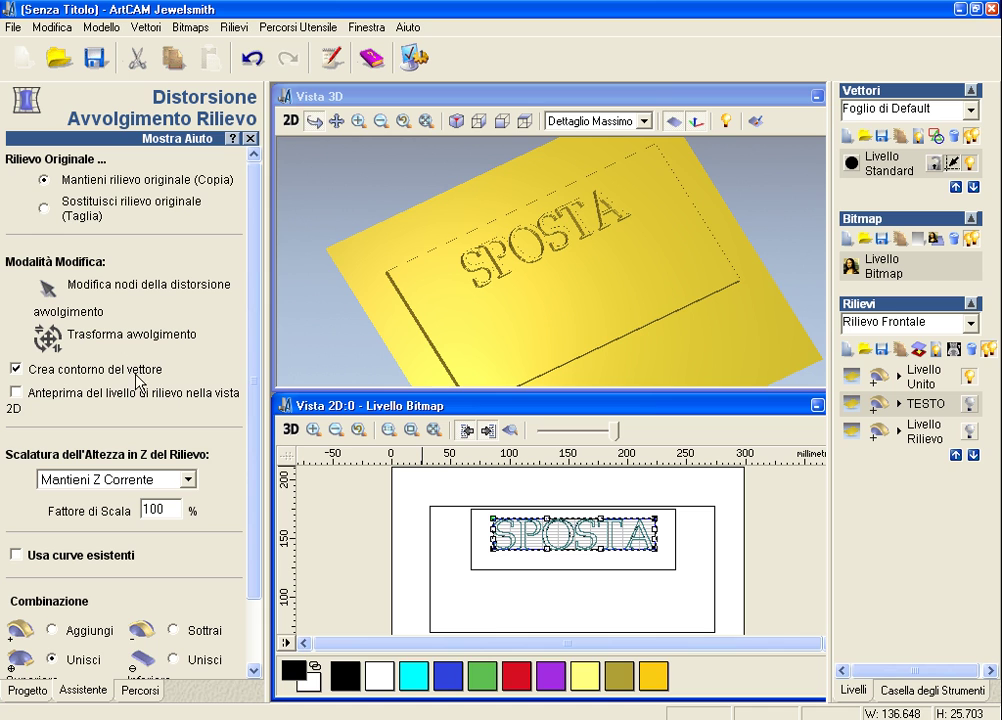
left_click(49, 340)
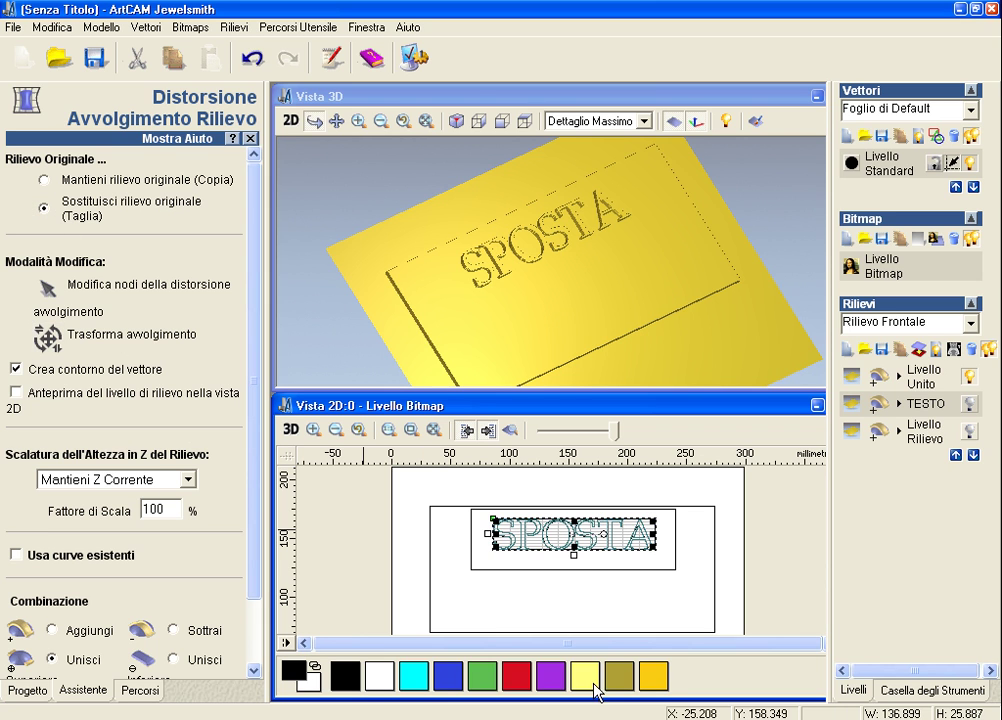
left_click_drag(572, 534, 570, 599)
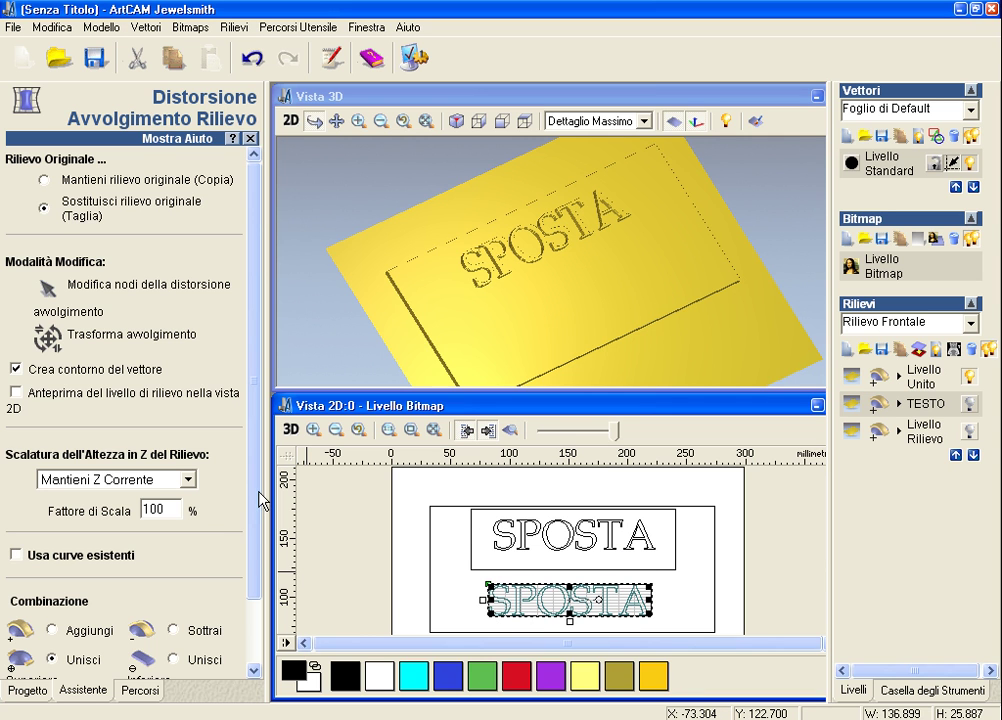
scroll(258, 500, "down", 3)
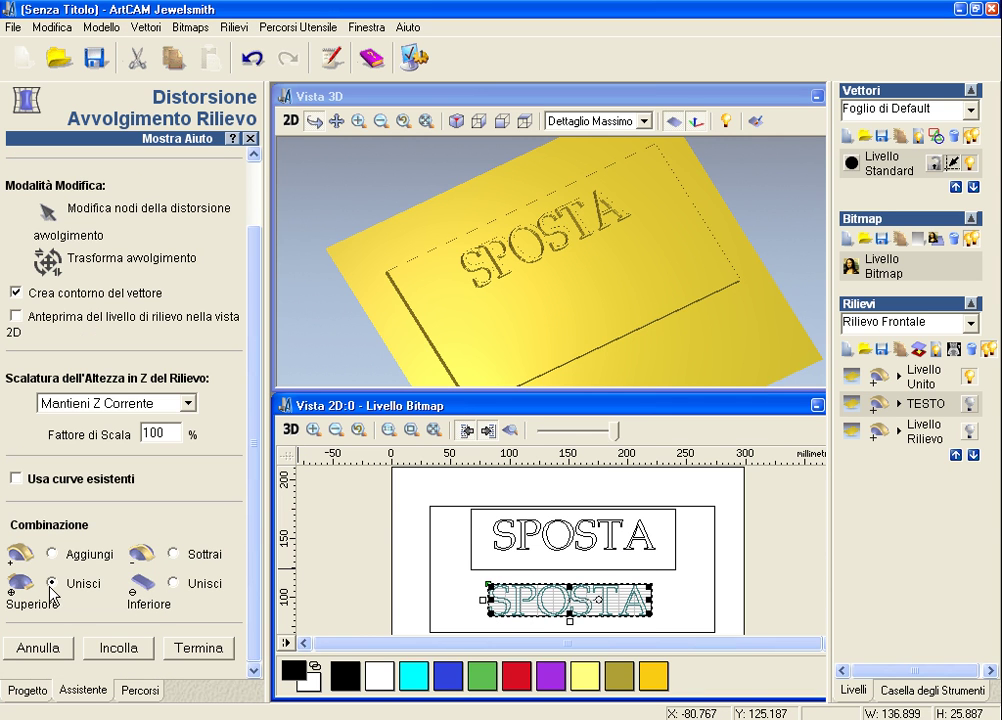
left_click(126, 654)
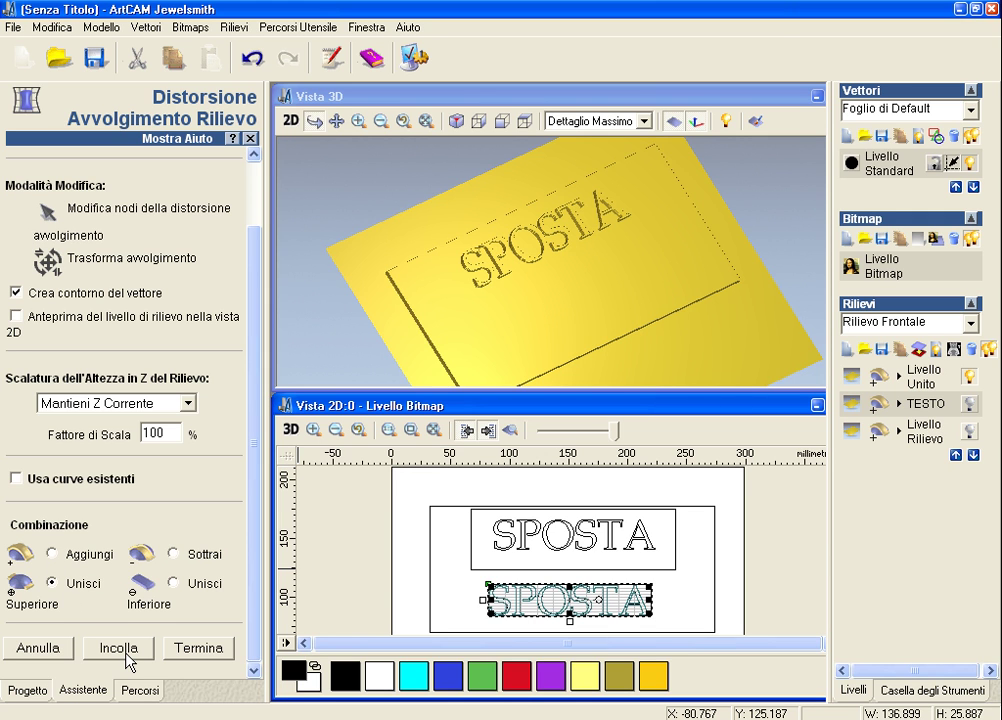
left_click(937, 383)
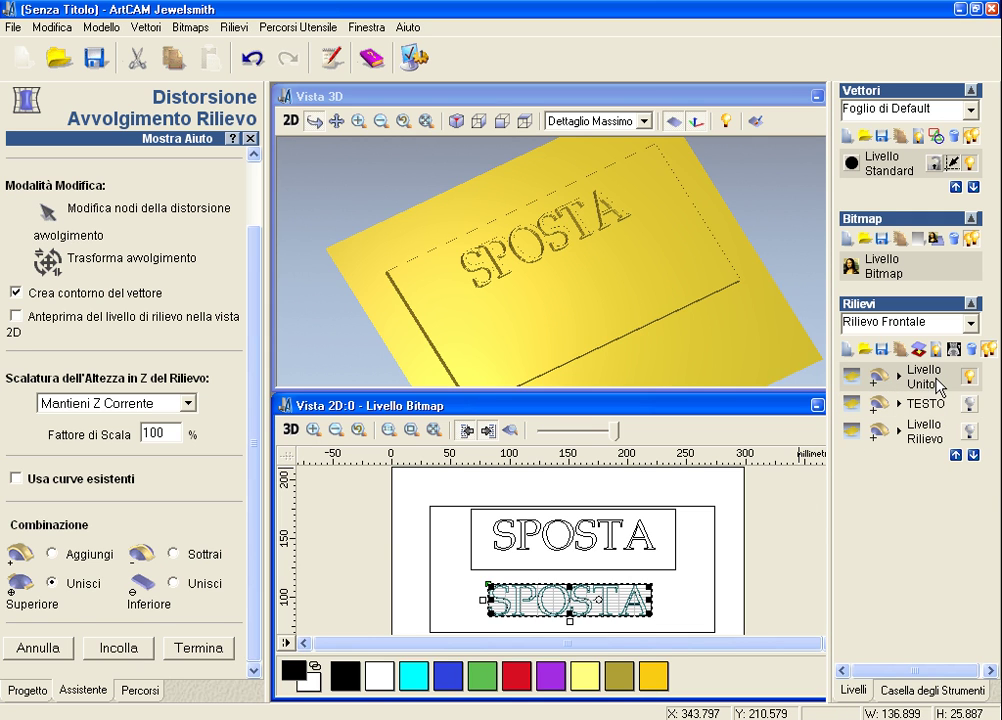
left_click(968, 376)
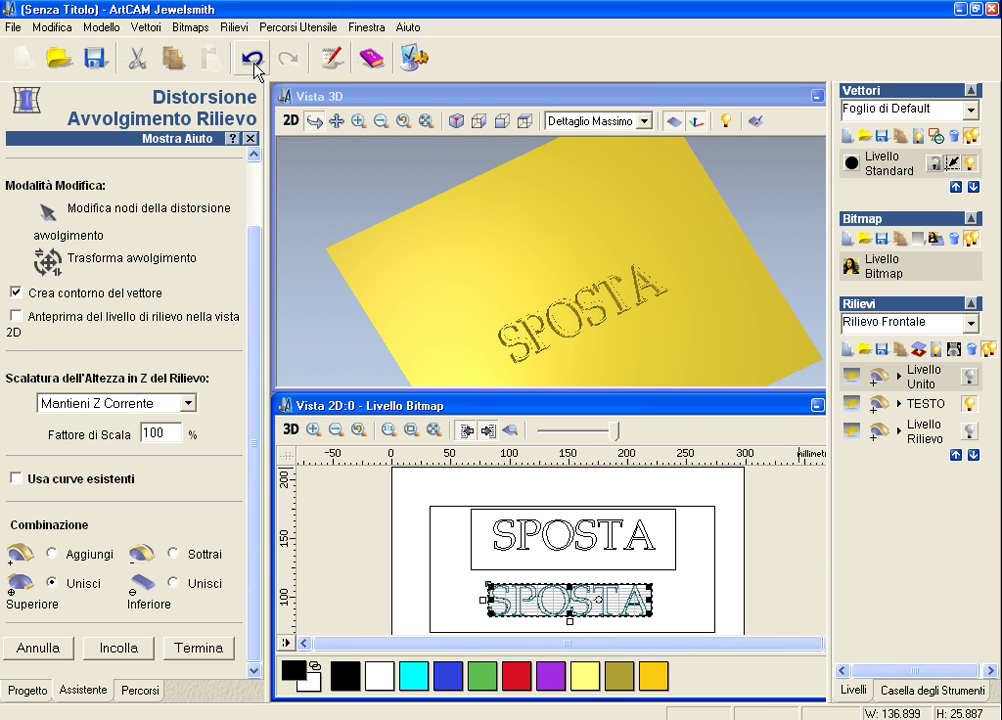
left_click(969, 405)
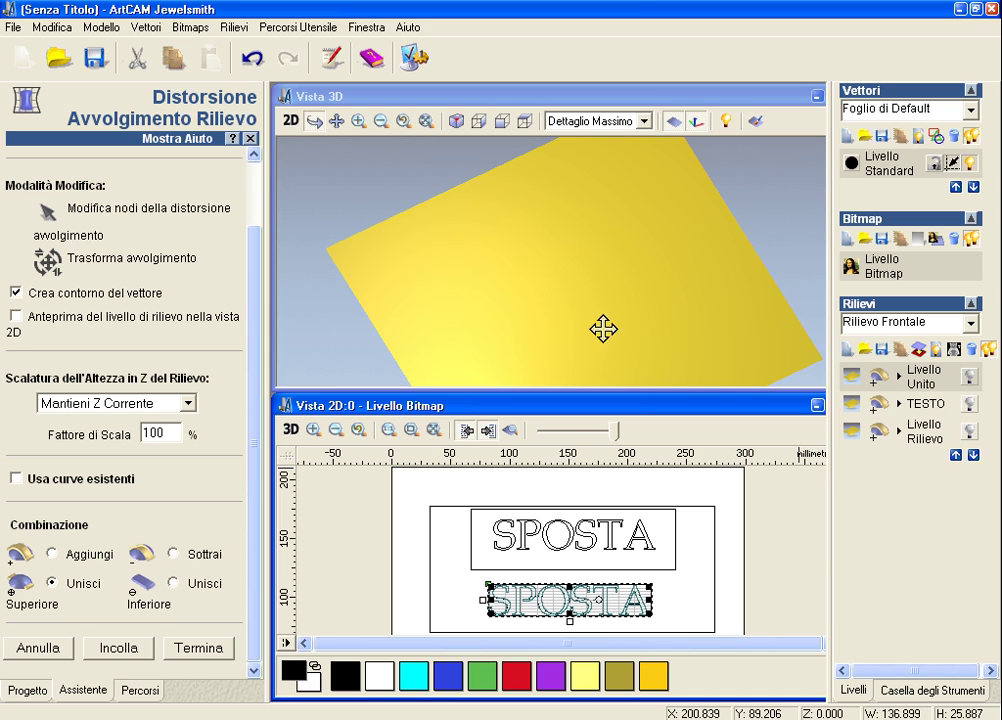
left_click(969, 403)
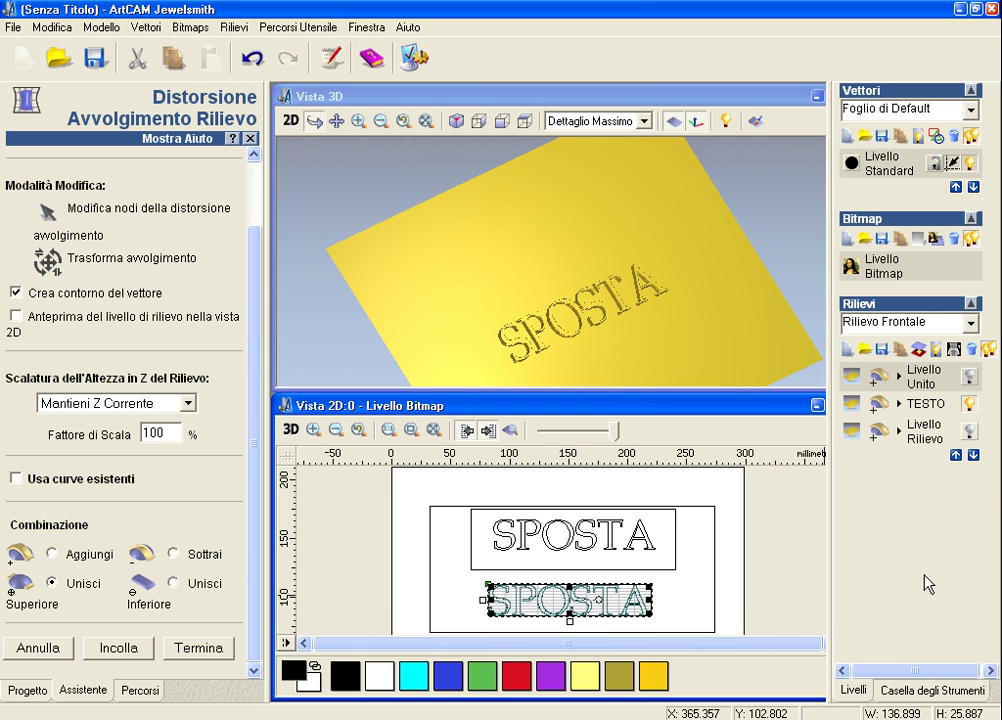
left_click(937, 408)
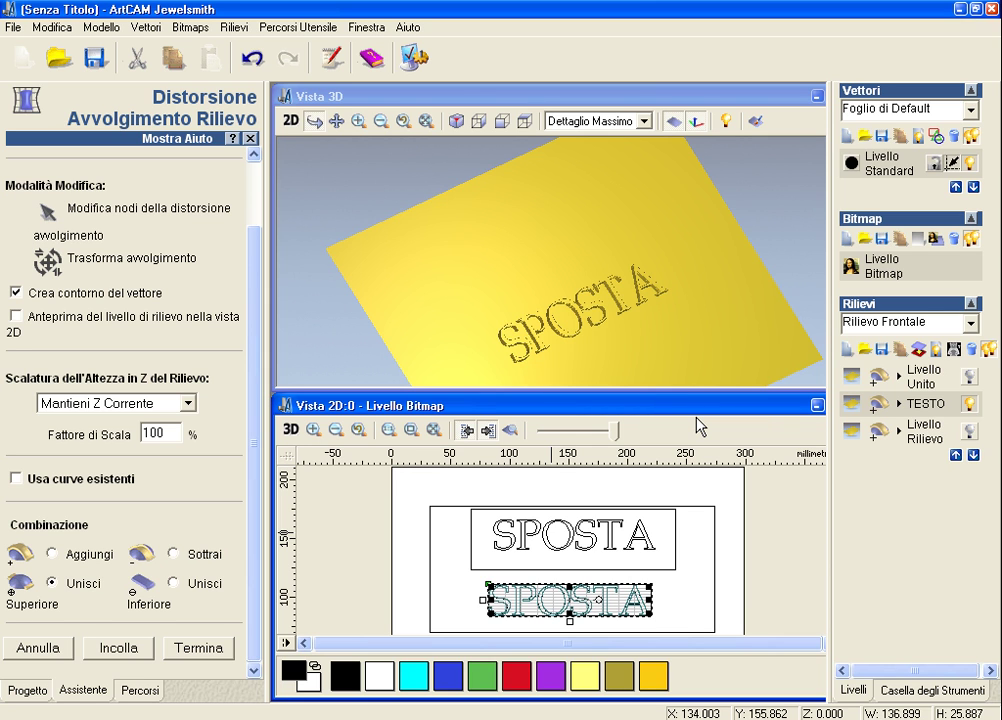
left_click(969, 377)
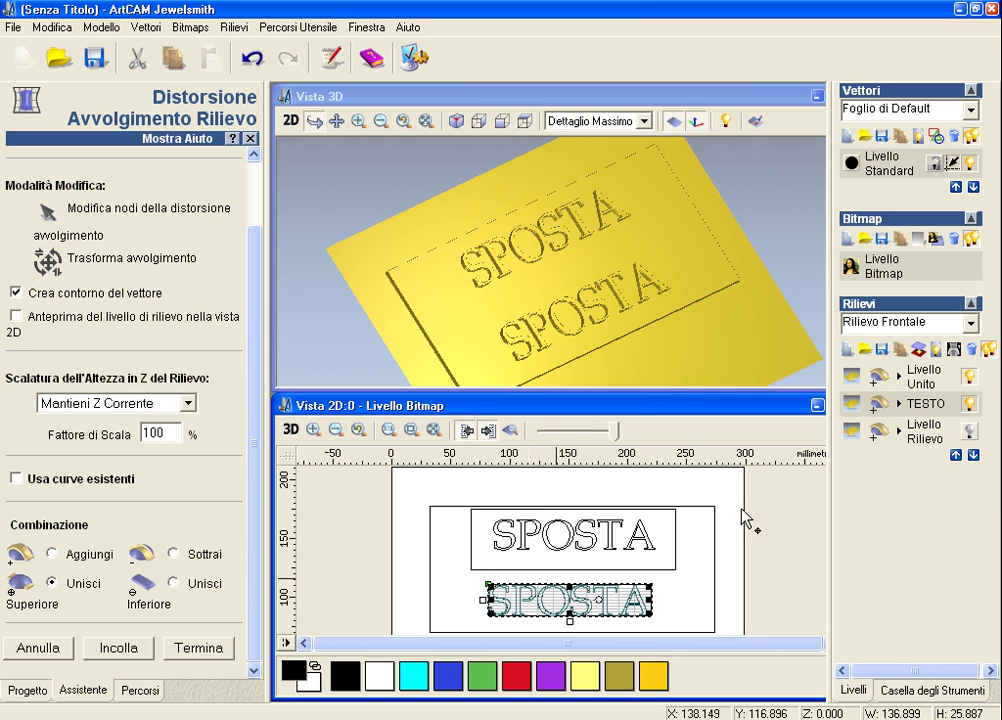
left_click(969, 404)
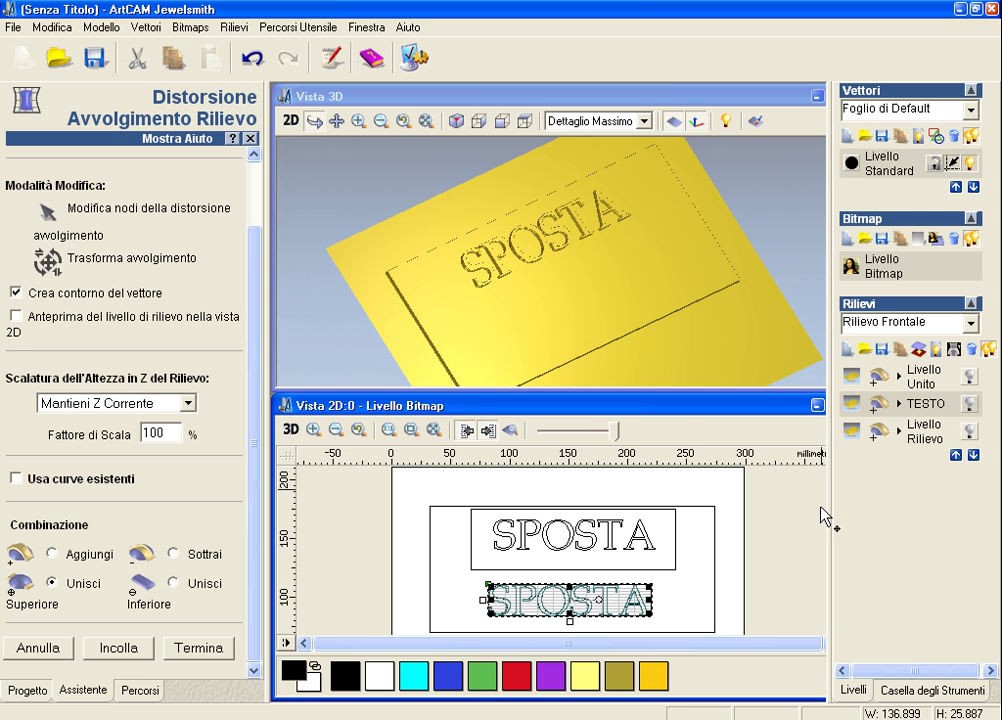
left_click(968, 403)
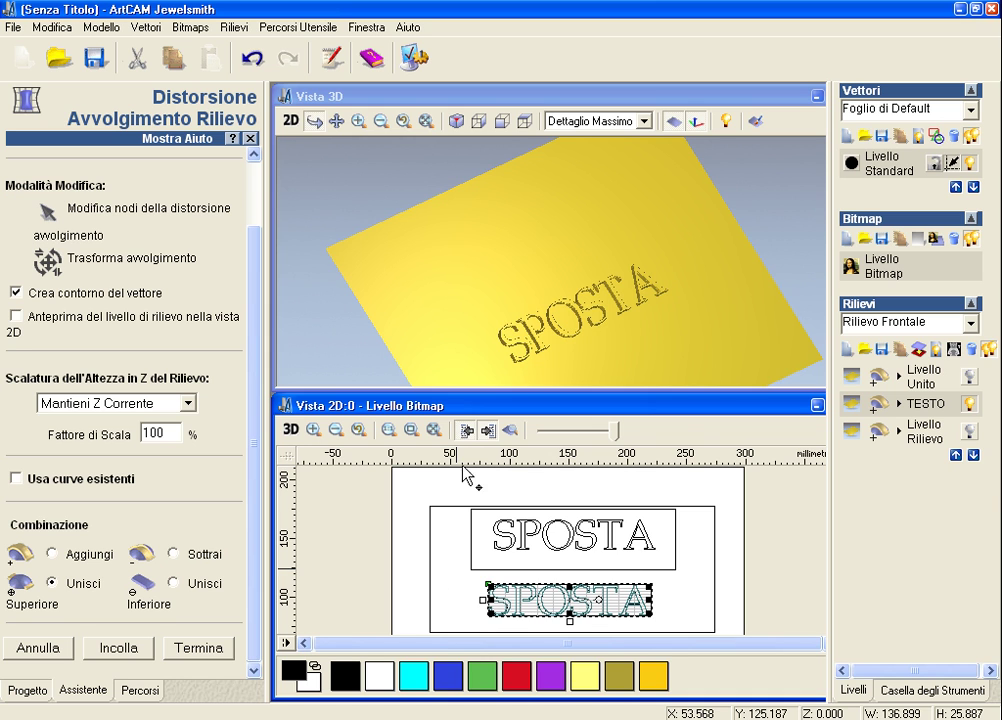
left_click(290, 432)
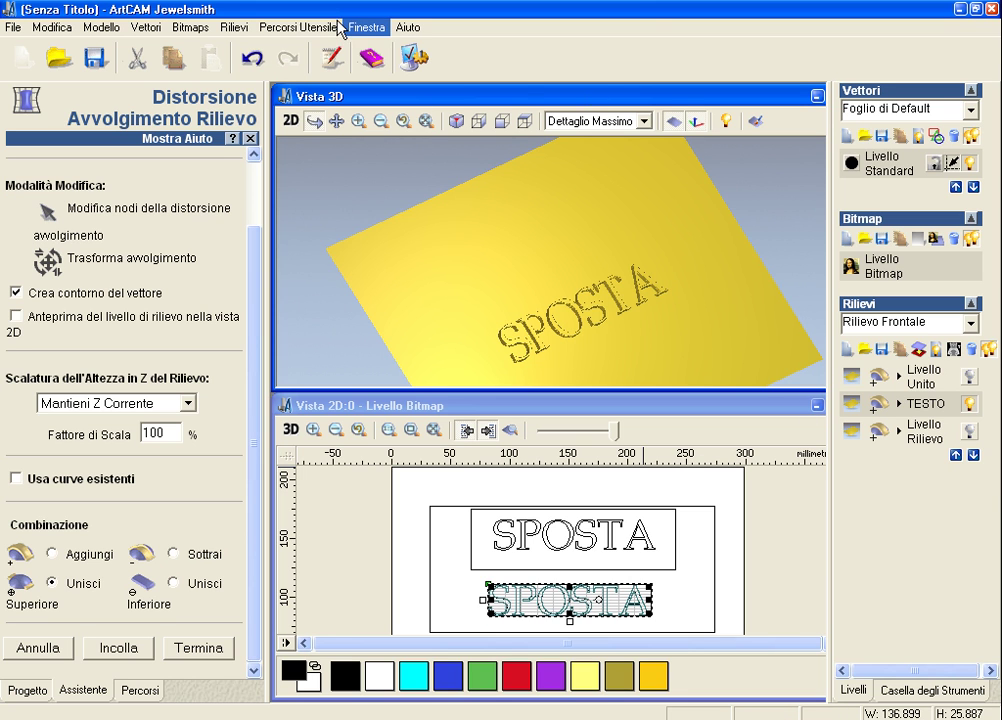
Bring Vista 3D forward, cancel the 2D close prompt, and maximize Vista 2D.
left_click(370, 28)
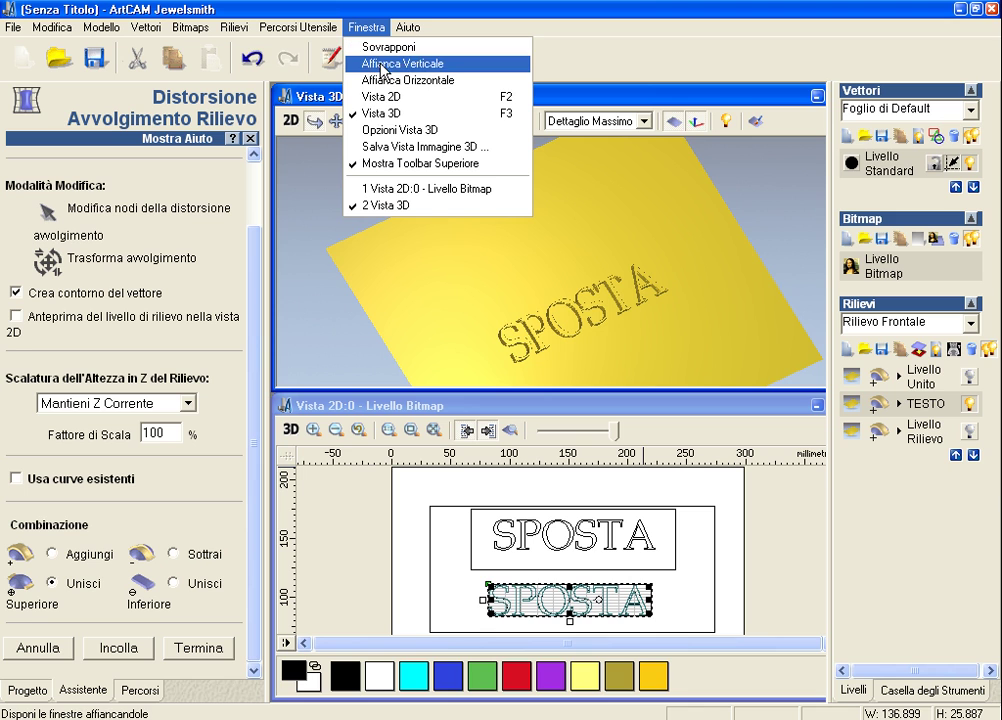
left_click(379, 115)
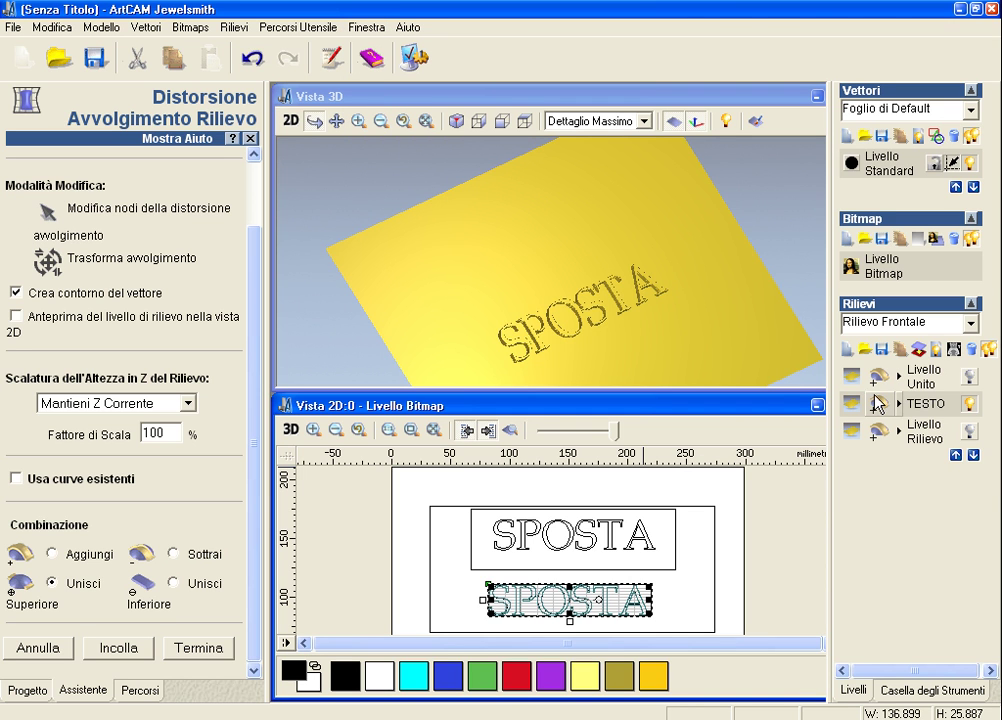
left_click(817, 405)
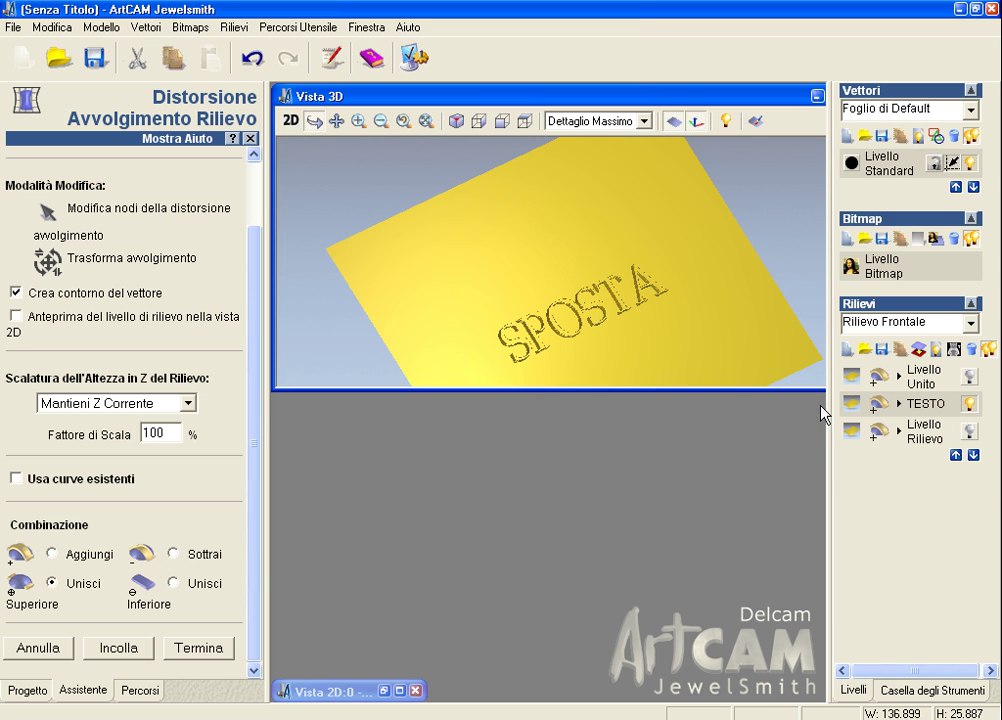
left_click(415, 690)
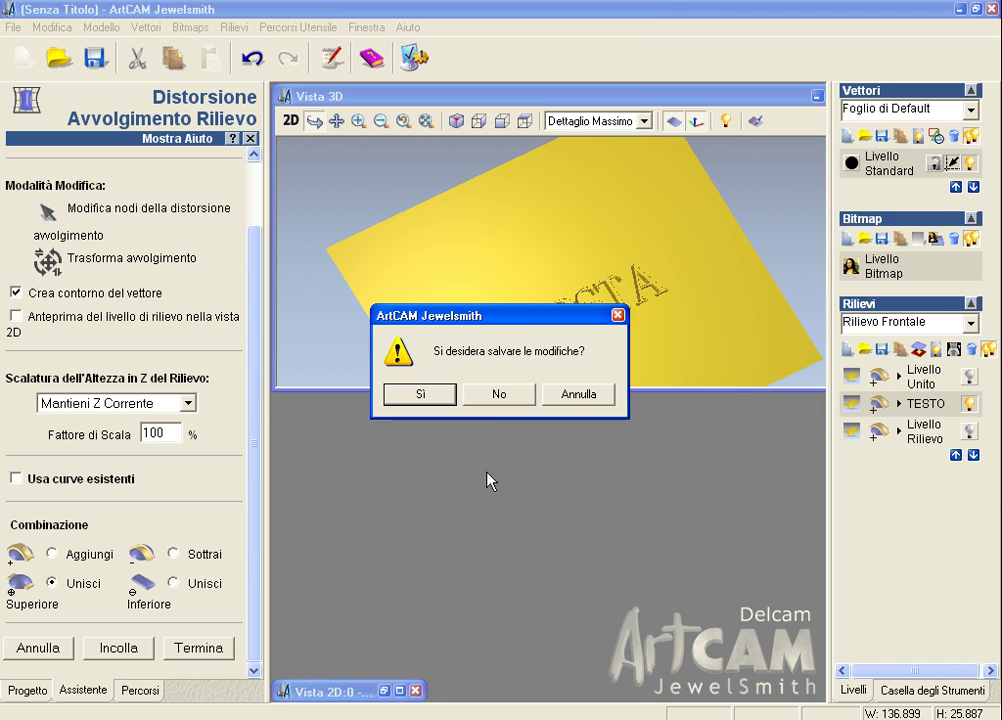
left_click(578, 396)
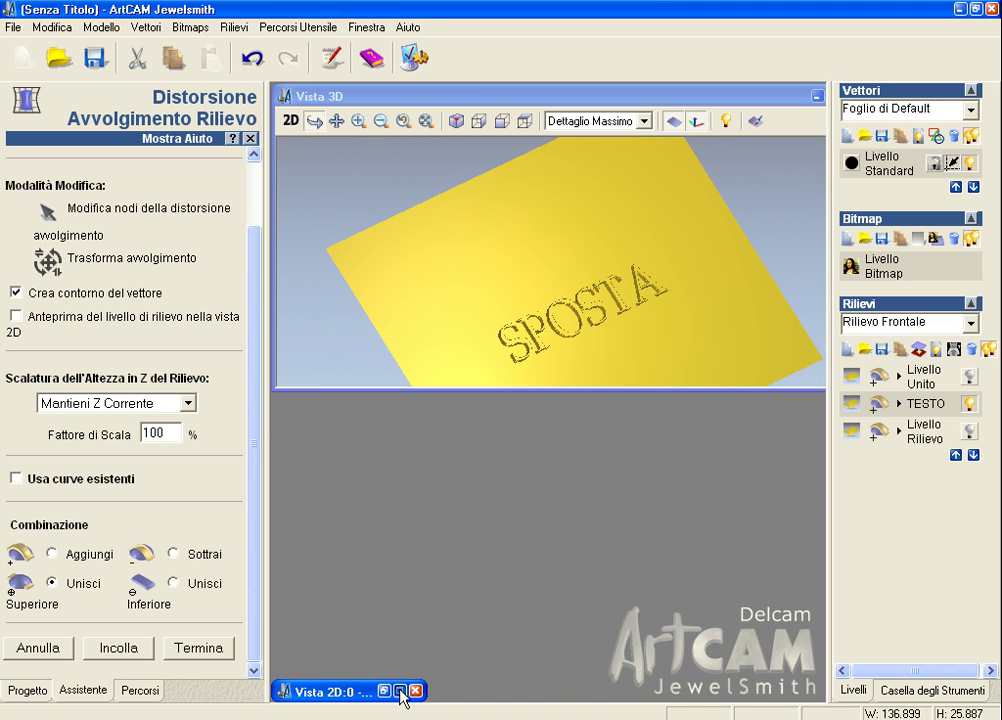
left_click(400, 690)
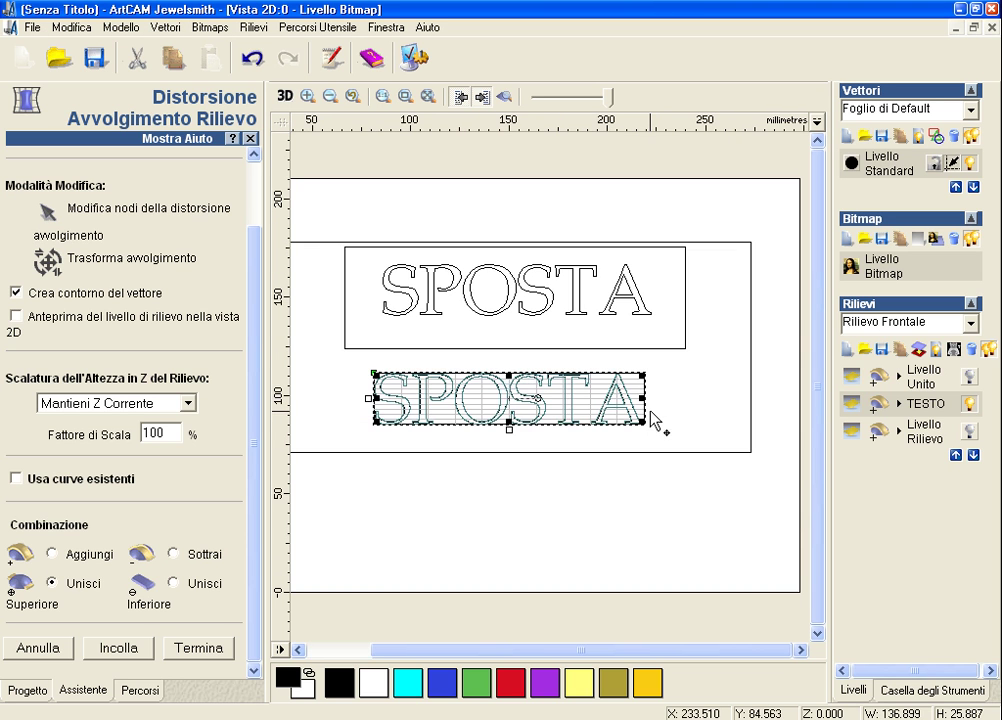
scroll(645, 420, "down", 1)
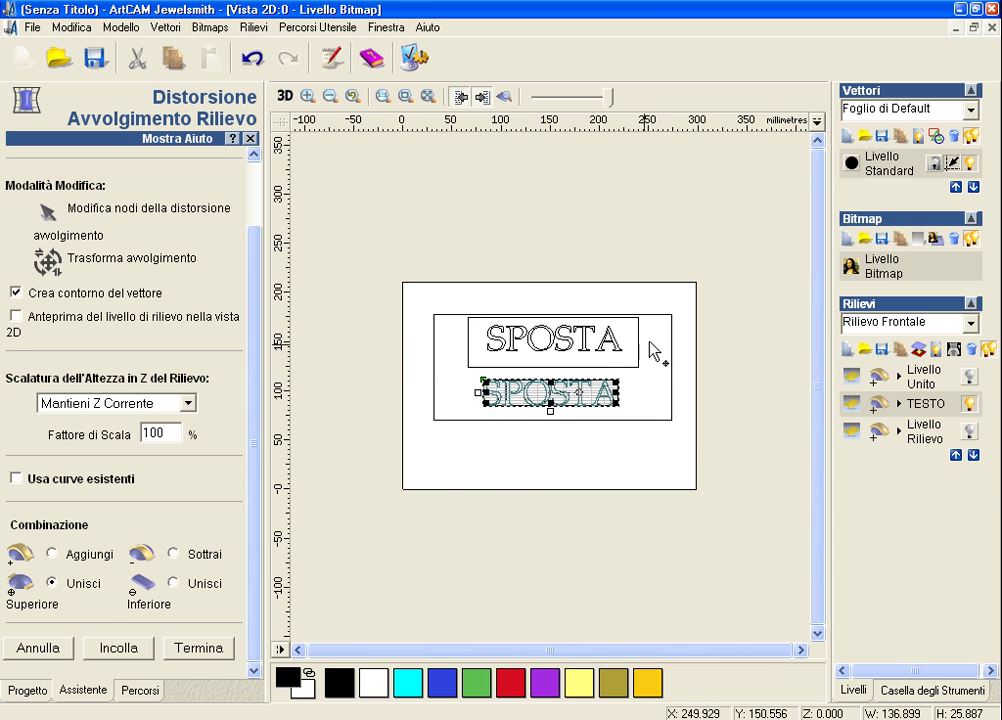
scroll(648, 358, "up", 2)
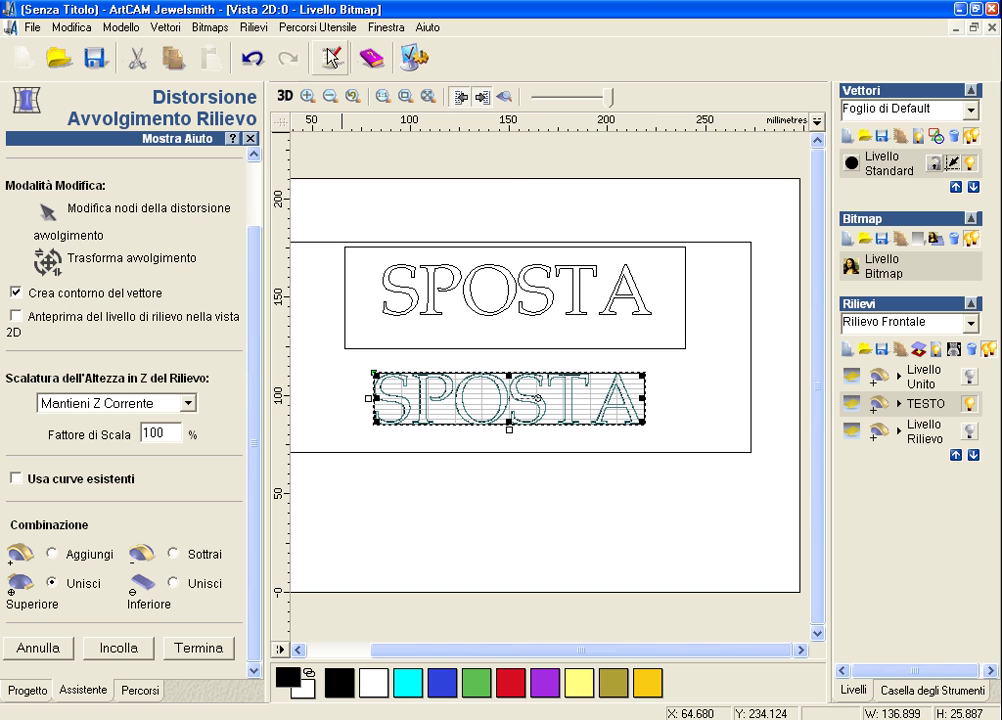
Tile the 2D and 3D views and orbit the relief to a new angle.
left_click(345, 27)
mouse_move(386, 27)
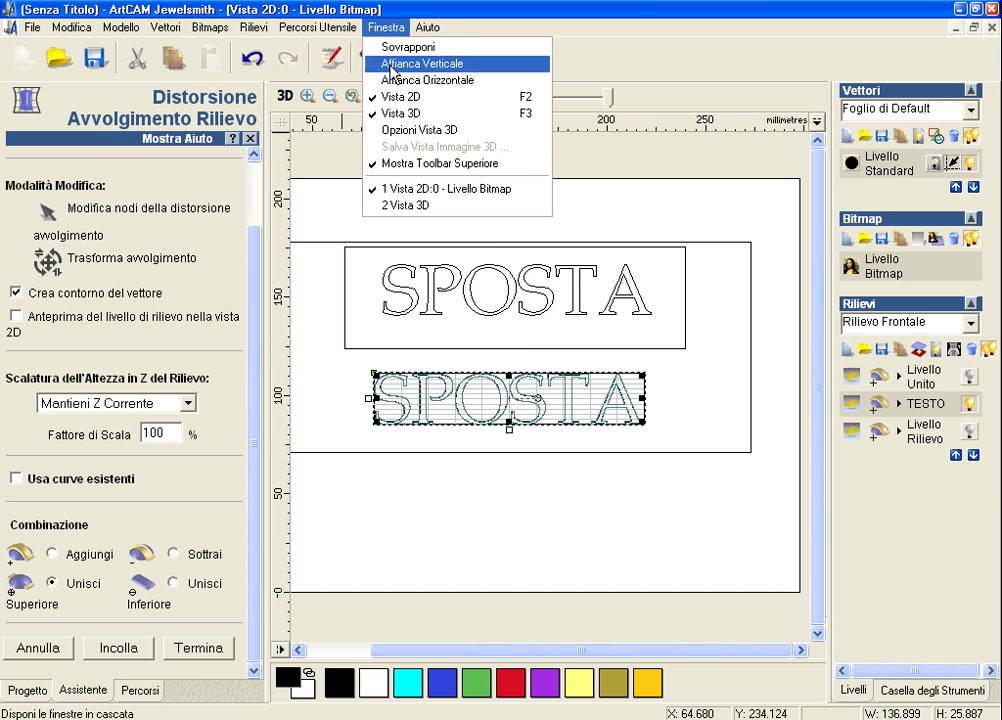
left_click(399, 86)
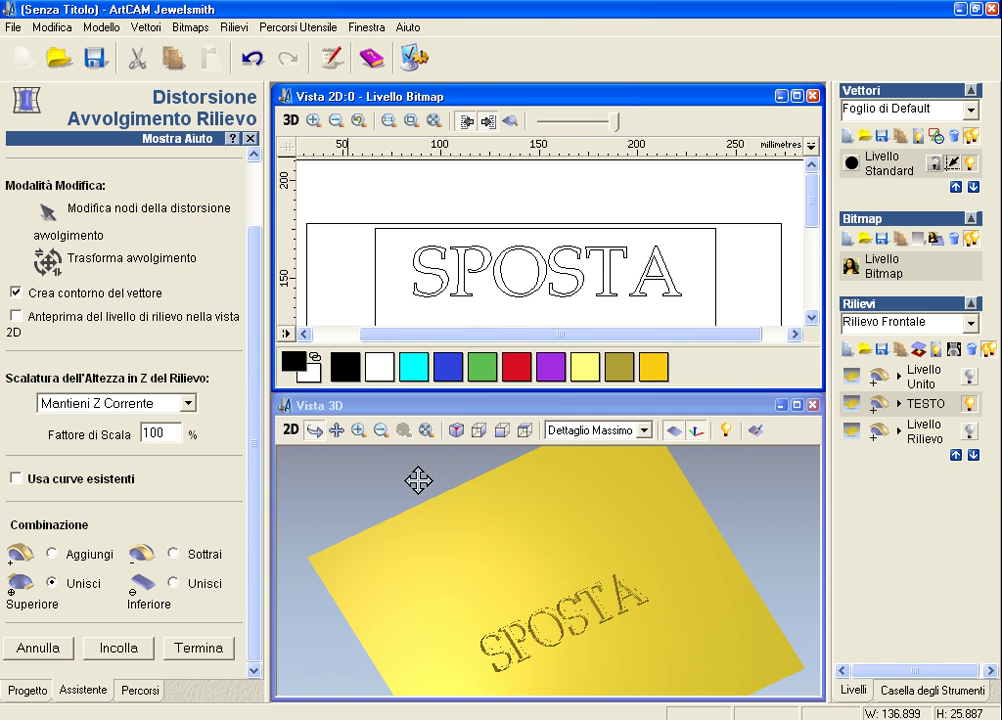
mouse_move(525, 550)
left_mouse_down()
mouse_move(514, 570)
mouse_move(664, 687)
mouse_move(675, 678)
left_mouse_up()
mouse_move(641, 622)
left_mouse_down()
mouse_move(646, 655)
mouse_move(642, 595)
mouse_move(629, 575)
mouse_move(627, 594)
left_mouse_up()
mouse_move(551, 549)
left_mouse_down()
mouse_move(501, 543)
mouse_move(559, 548)
left_mouse_up()
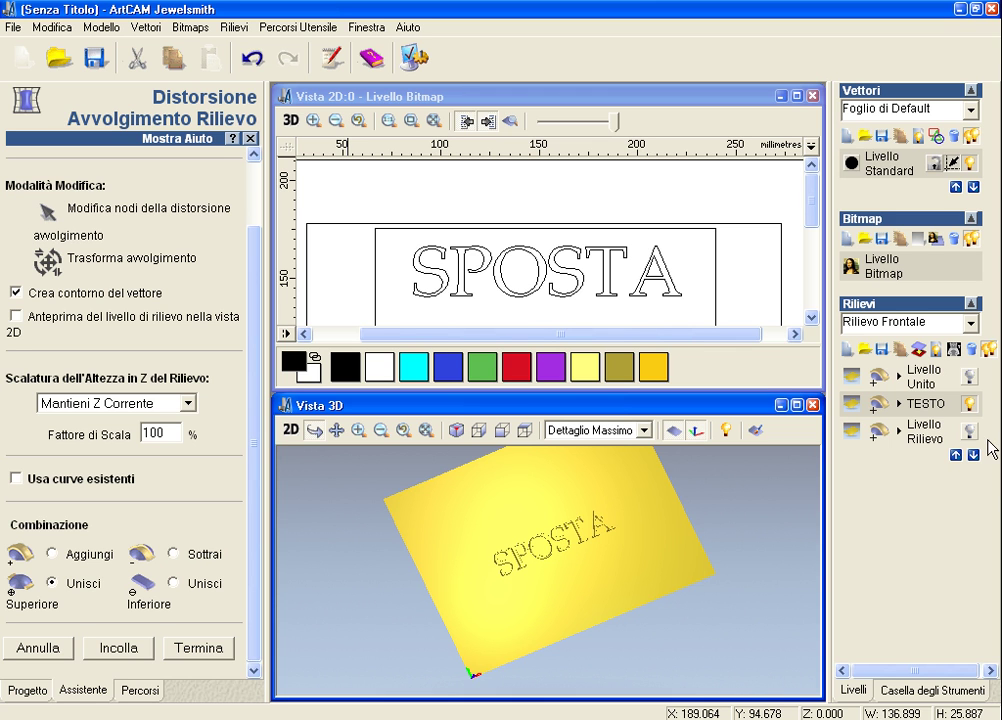
Show only the Livello Unito relief, hiding the TESTO and Livello Rilievo layers.
left_click(968, 376)
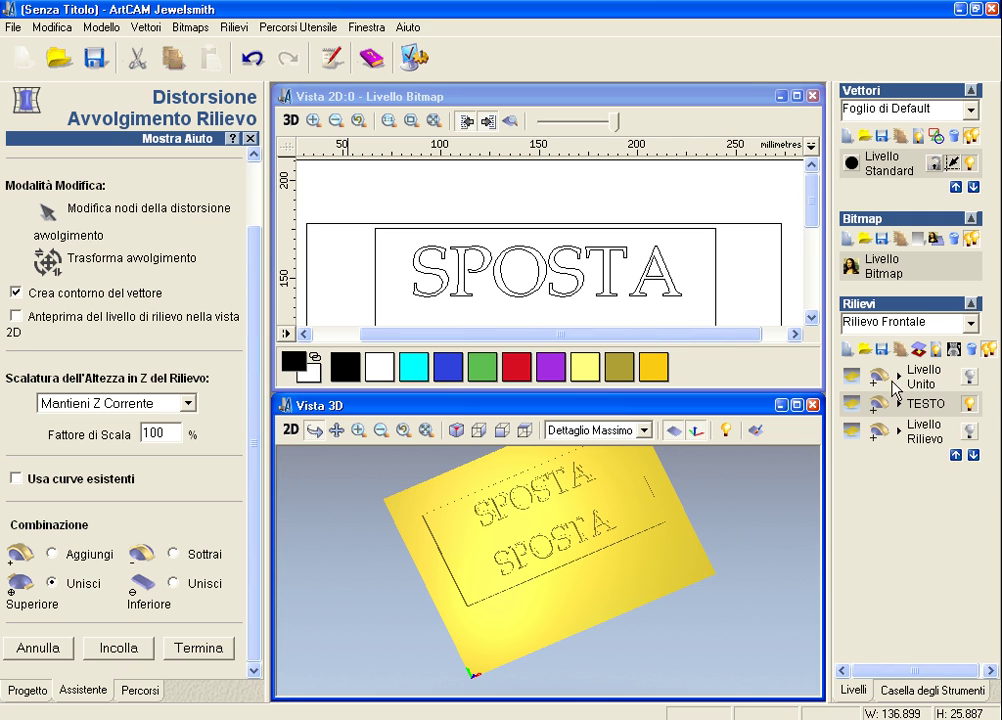
left_click(967, 376)
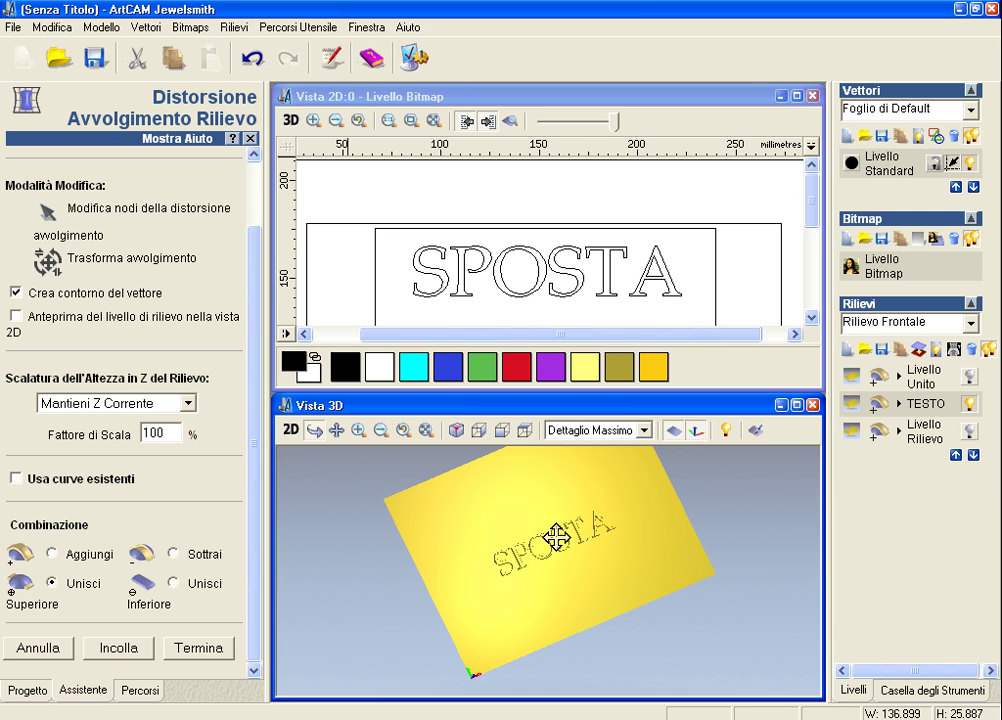
left_click(972, 433)
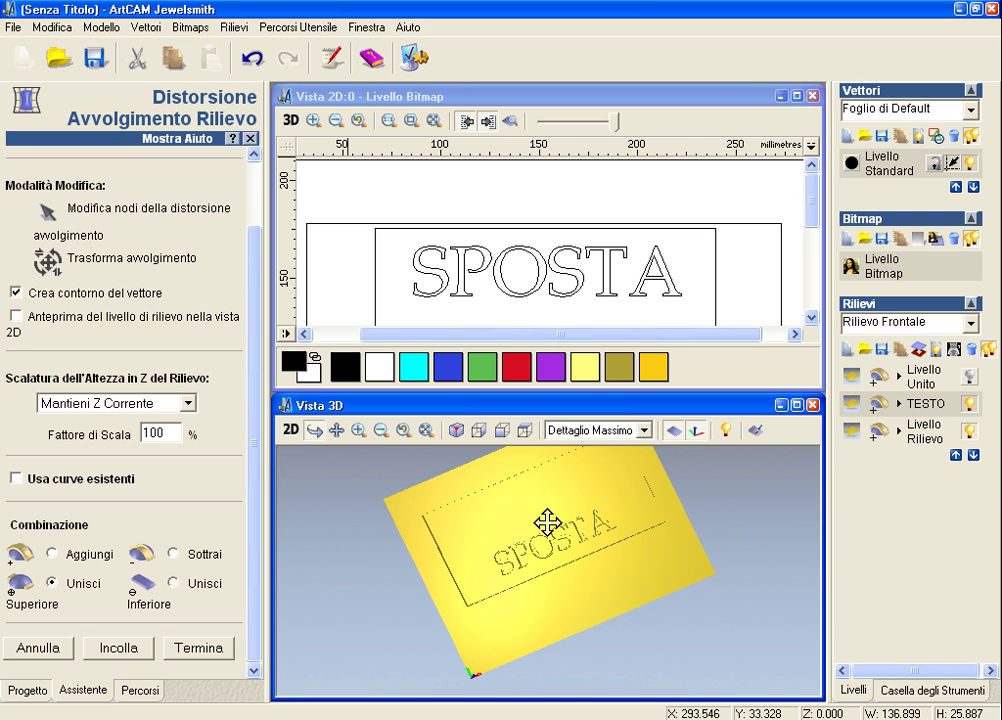
left_click(969, 378)
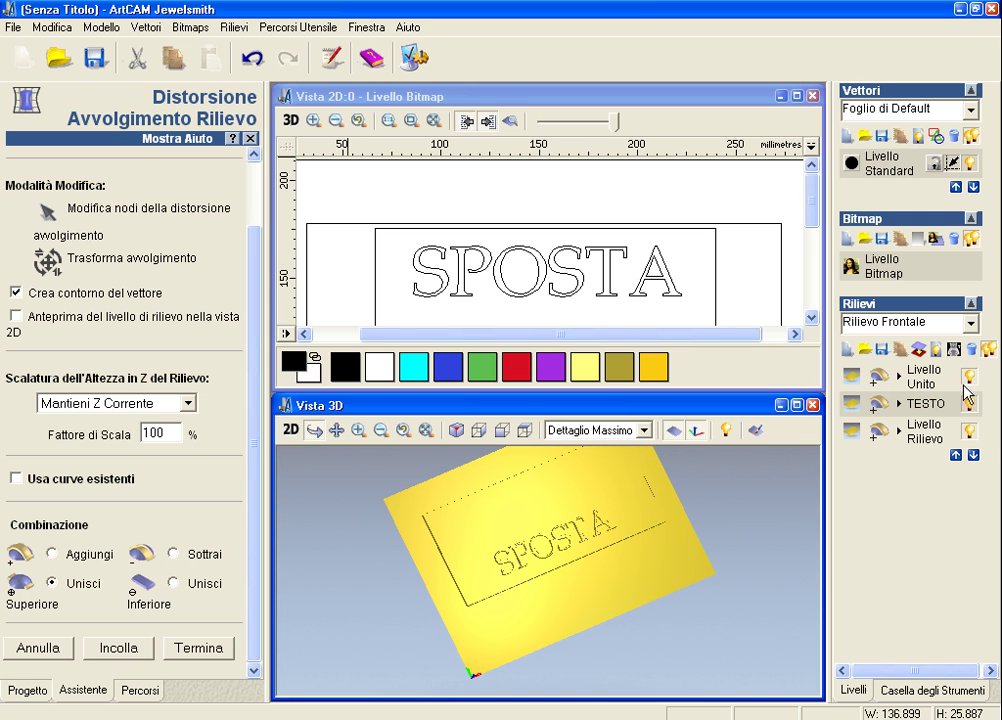
left_click(969, 404)
left_click(969, 431)
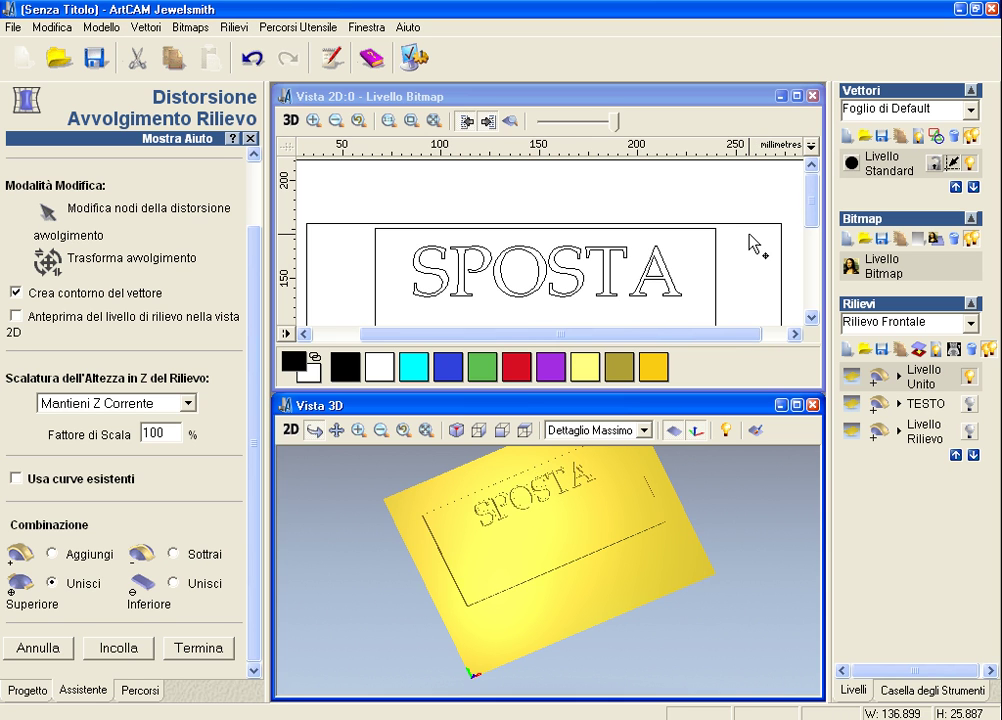
scroll(750, 235, "down", 4)
scroll(745, 236, "up", 2)
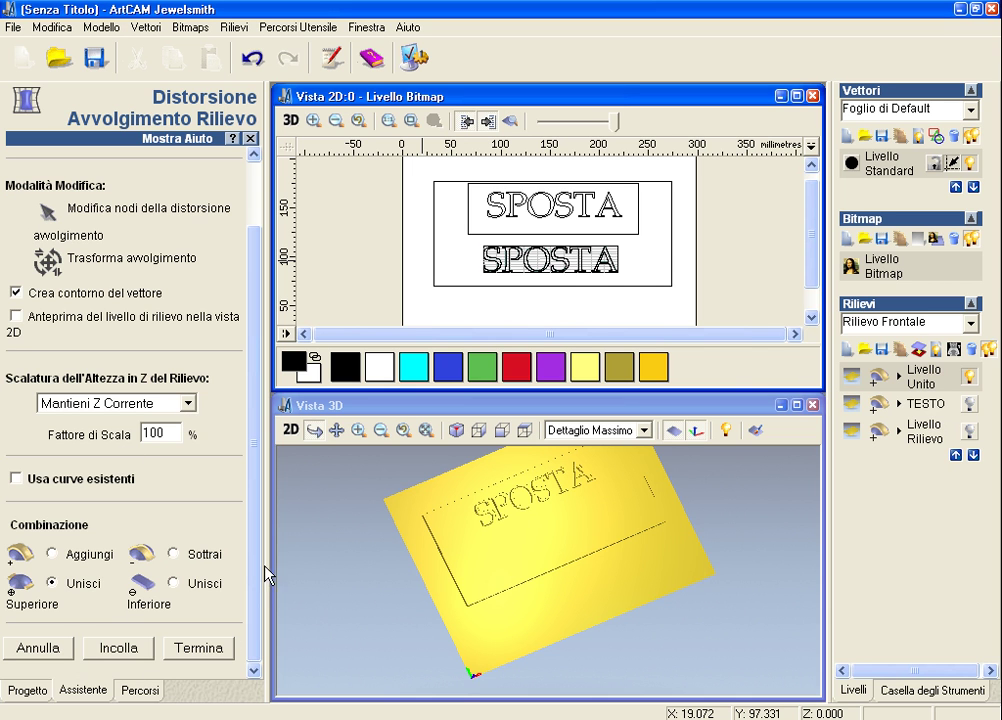
Finish the relief wrap and hide the Livello Unito and TESTO relief layers.
left_click(205, 651)
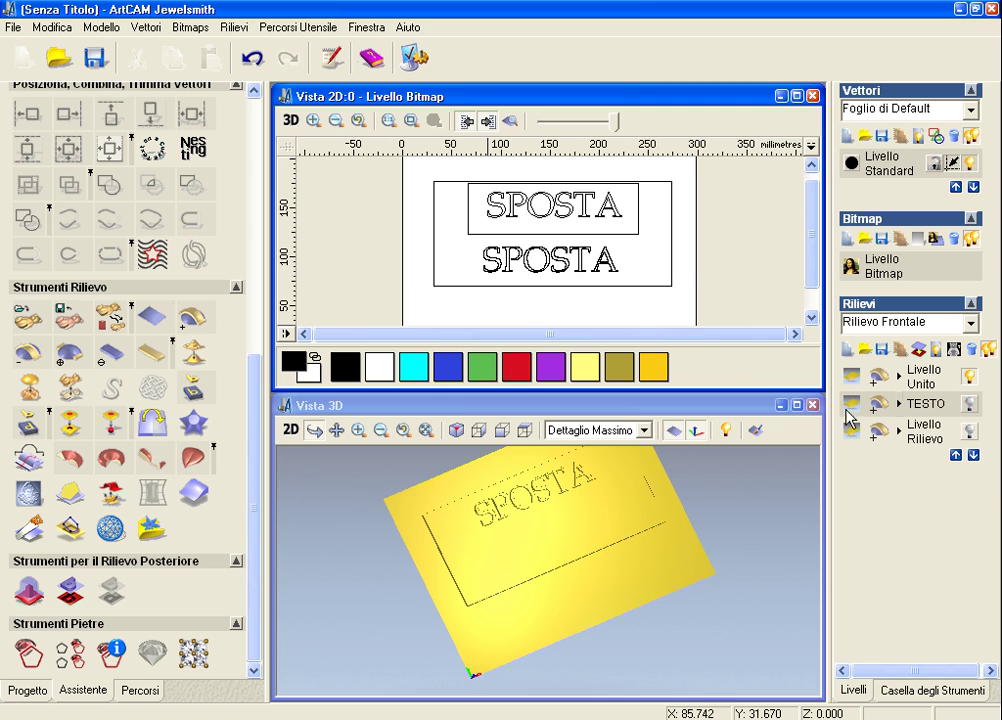
left_click(970, 377)
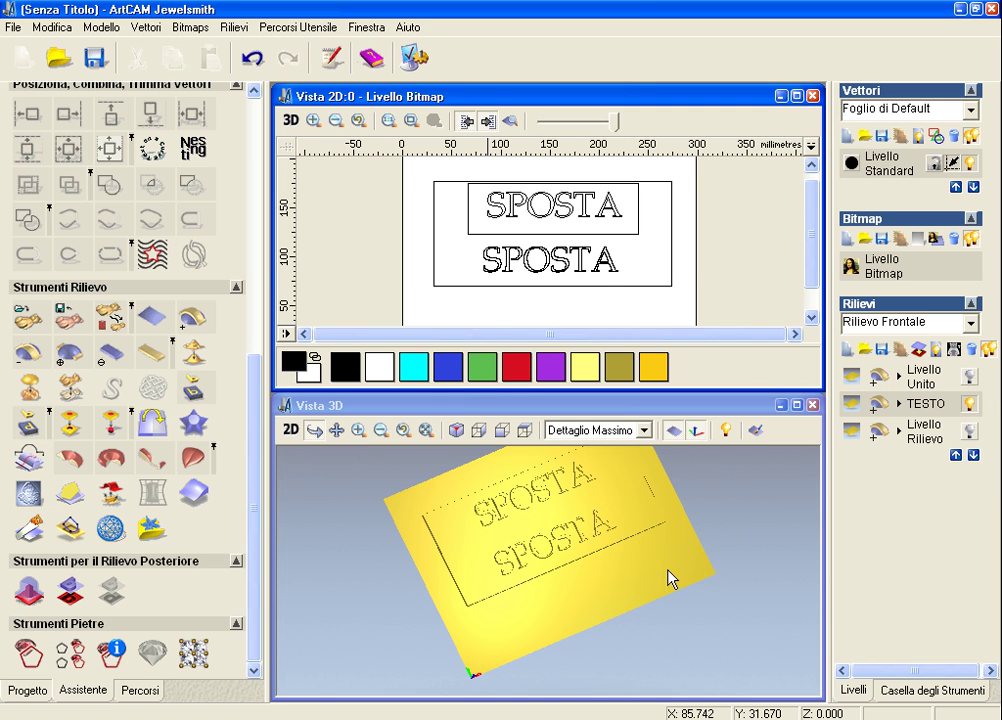
left_click(970, 404)
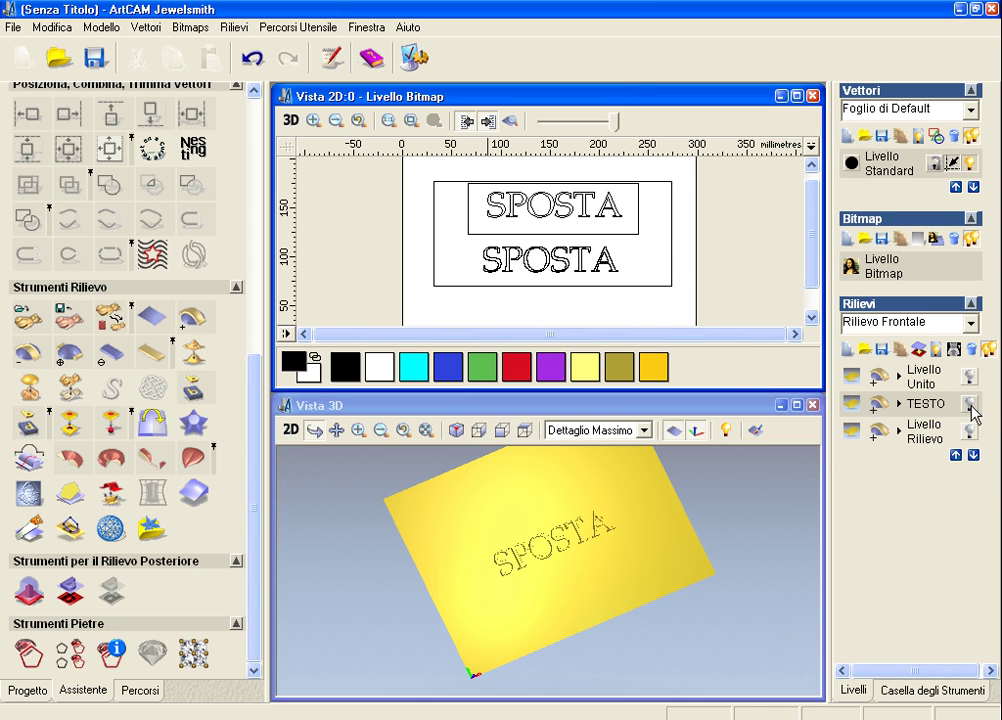
Make Livello Unito active and visible, then delete the lower SPOSTA vector outline.
left_click(928, 388)
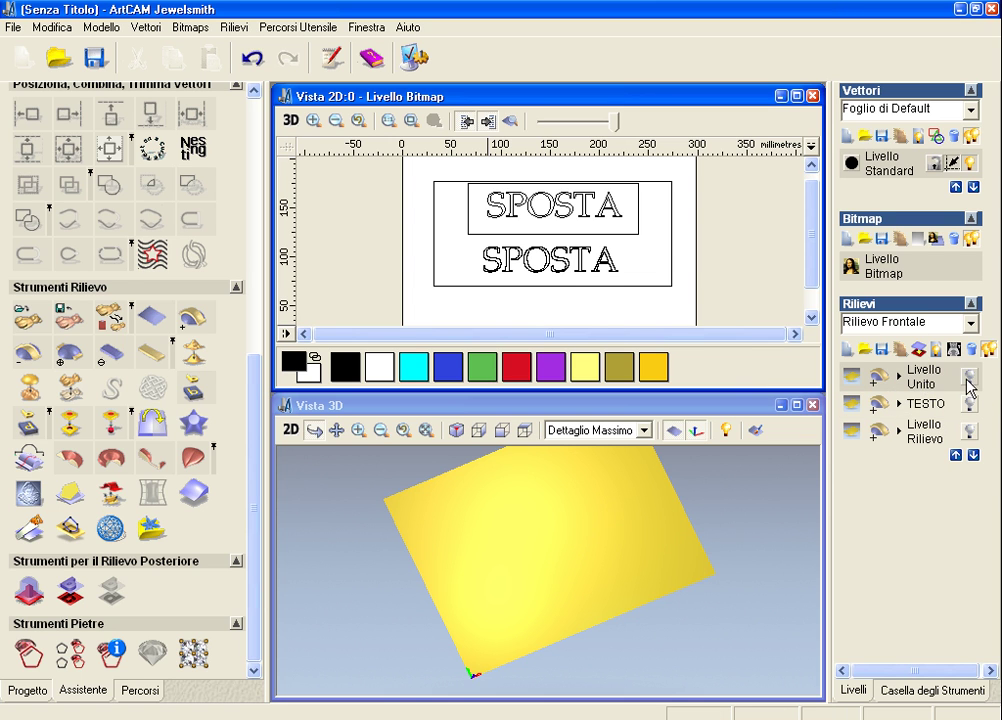
left_click(968, 377)
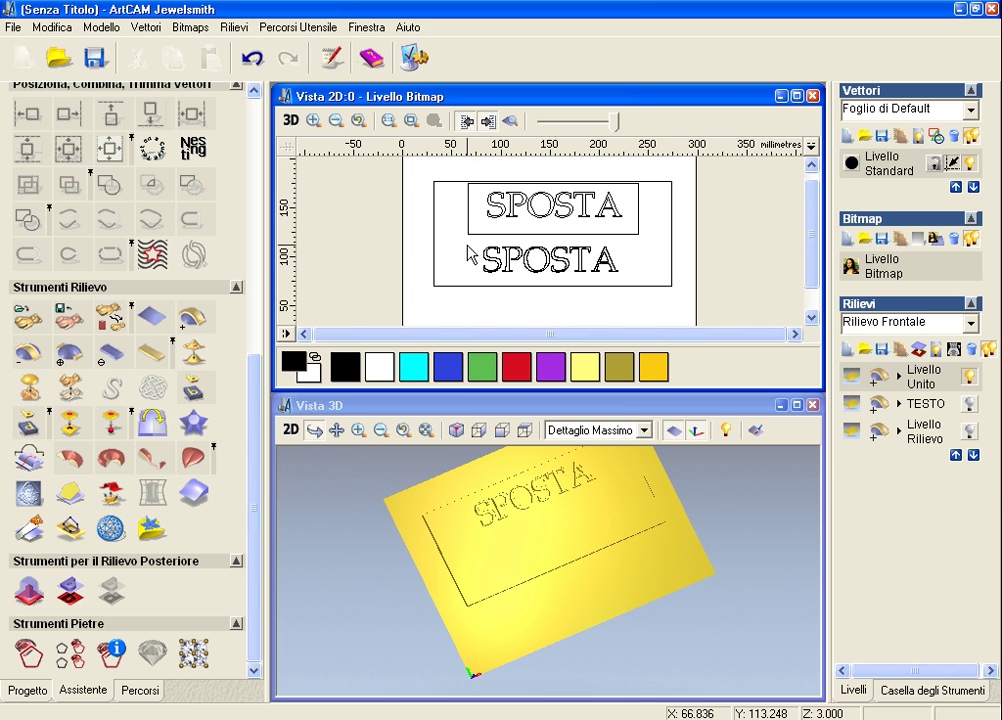
mouse_move(467, 243)
left_mouse_down()
mouse_move(488, 267)
mouse_move(636, 293)
left_mouse_up()
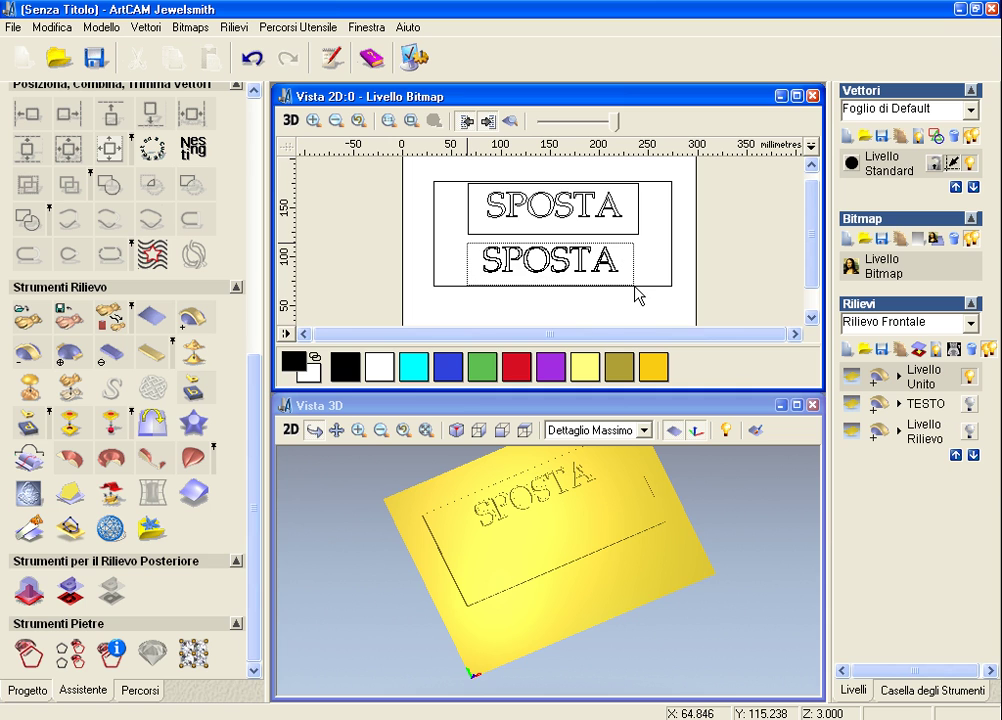
key("Delete")
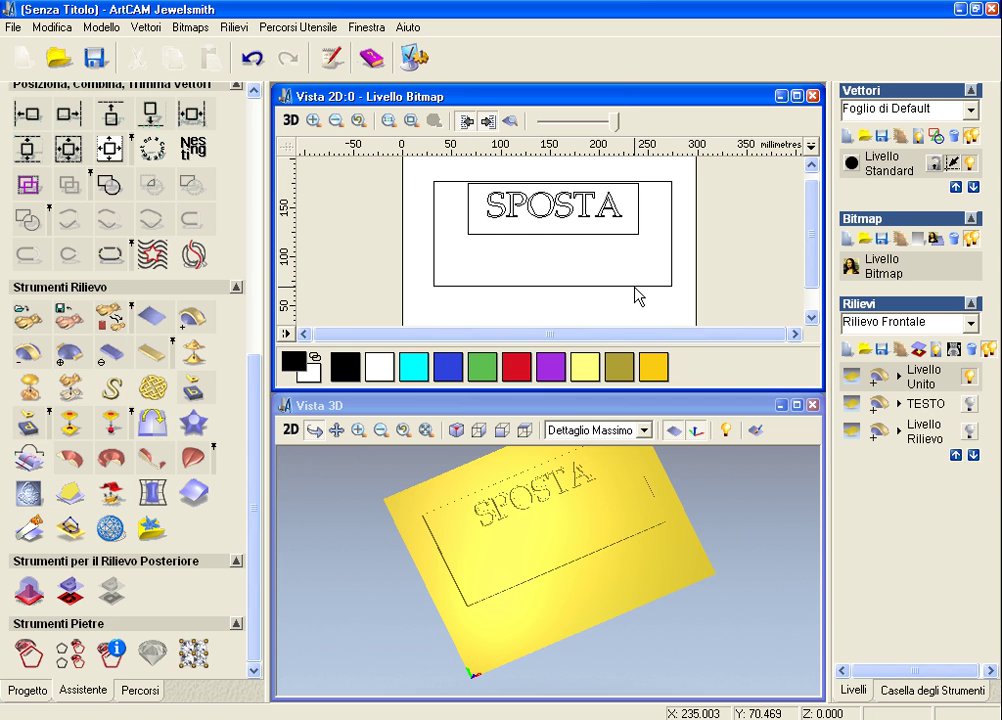
With SPOSTA selected, add vector layer Livello Vettori 1, briefly checking the TESTO relief.
left_click(515, 204)
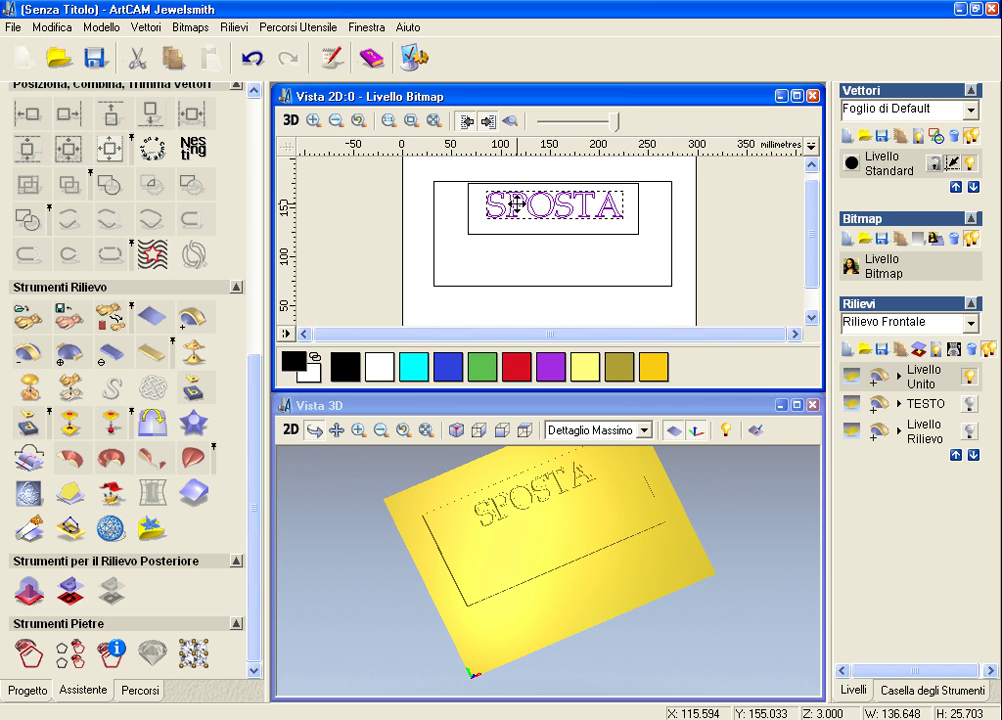
left_click(847, 135)
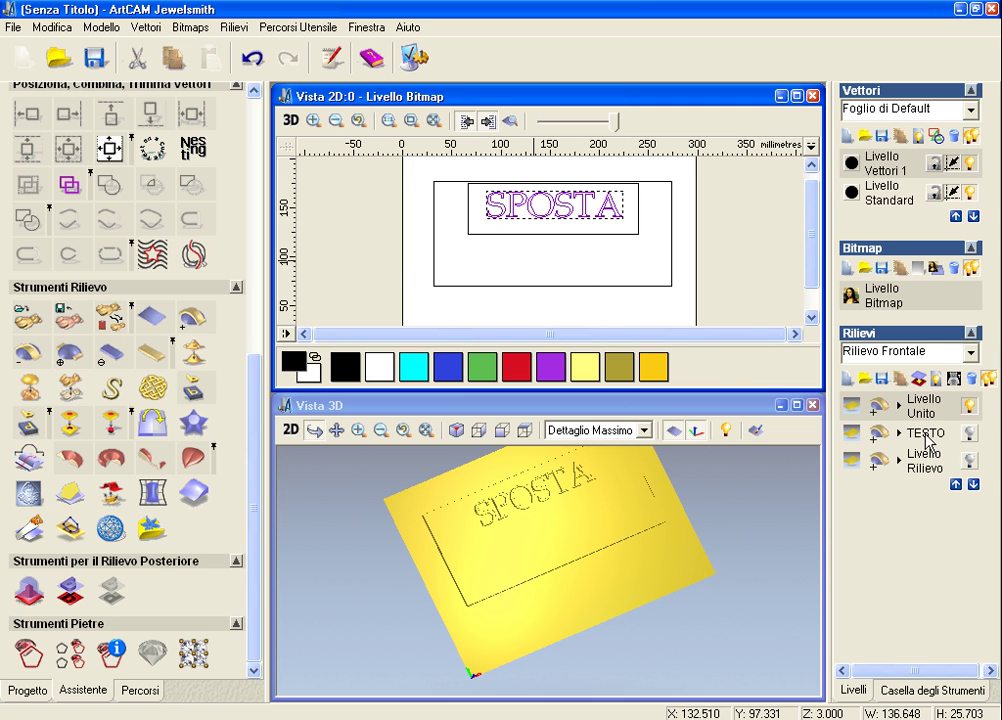
left_click(969, 433)
left_click_drag(543, 532, 601, 540)
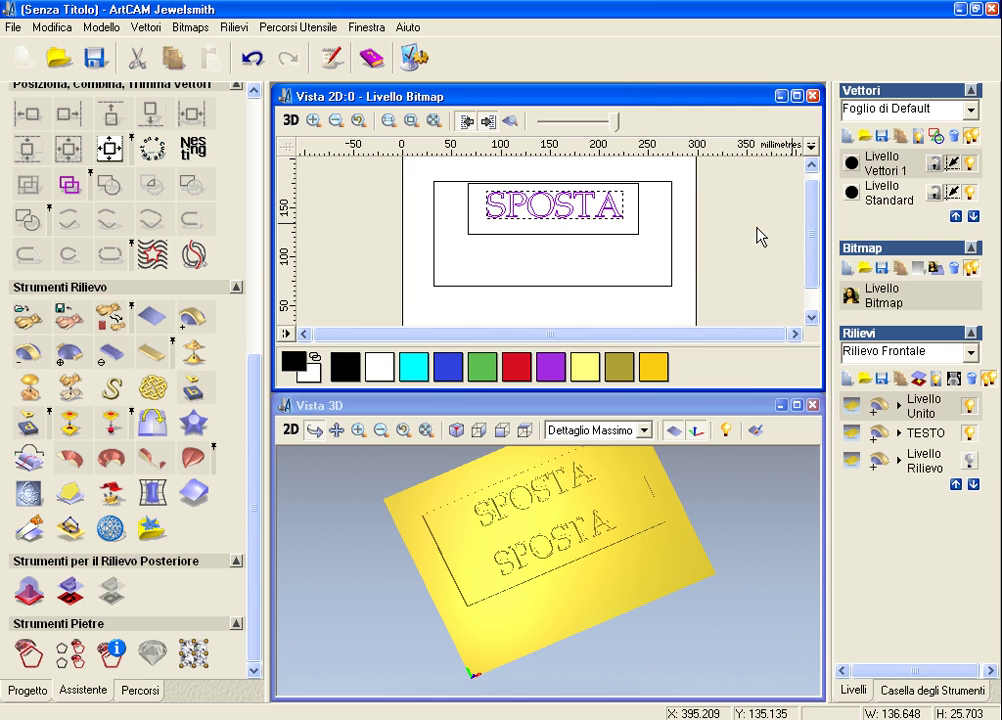
left_click(969, 436)
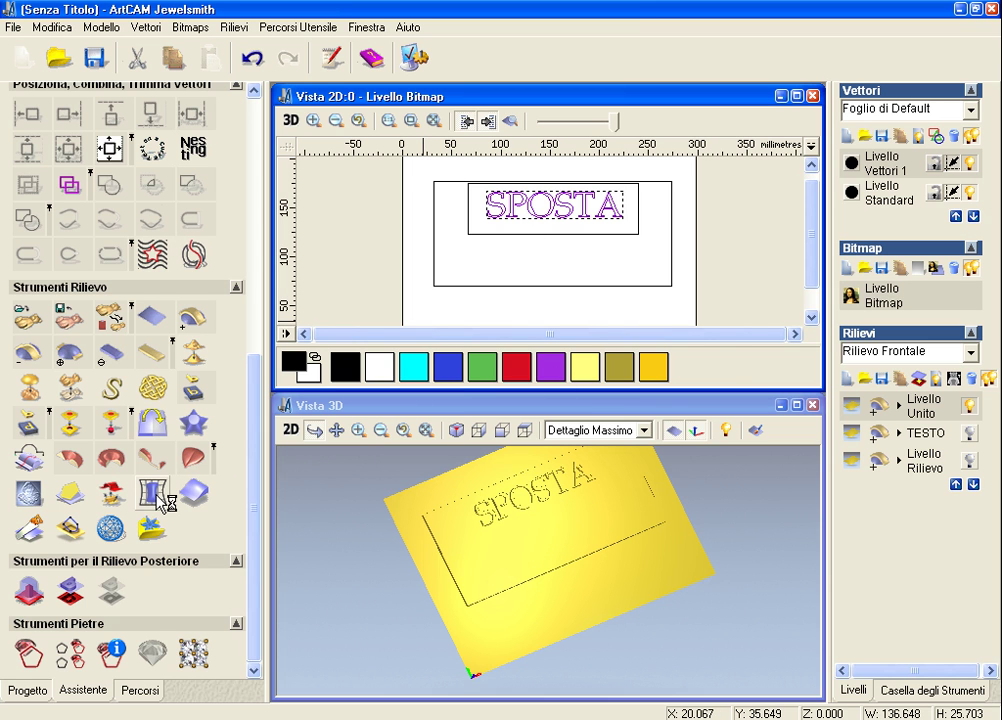
Cut the SPOSTA relief with Sostituisci (Taglia) and paste it lower on the plaque.
left_click(44, 210)
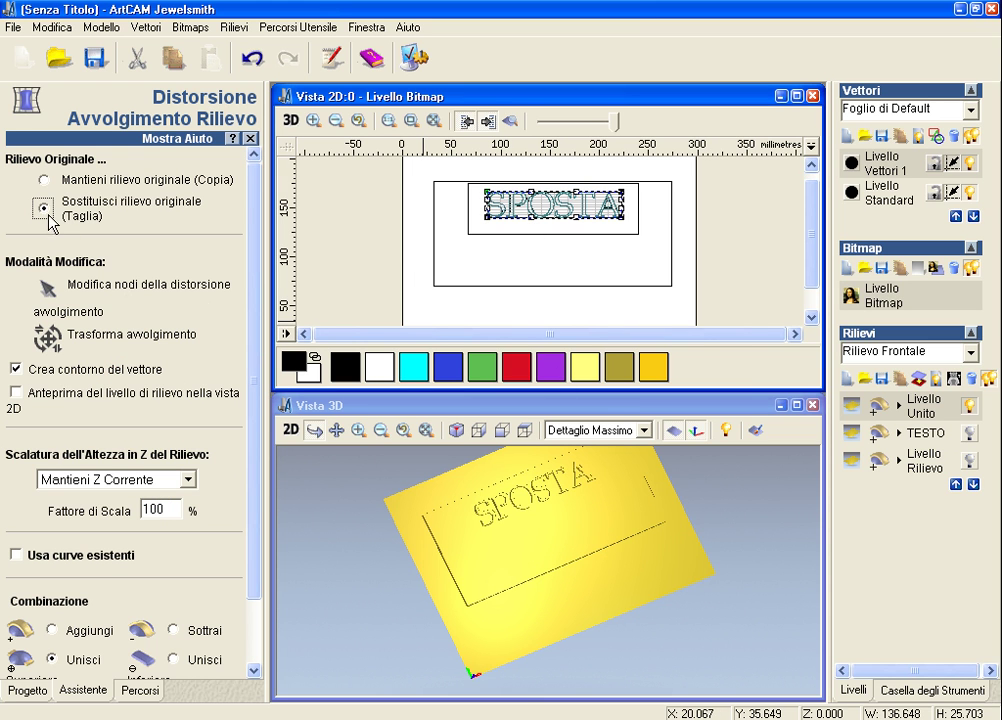
left_click_drag(256, 320, 253, 465)
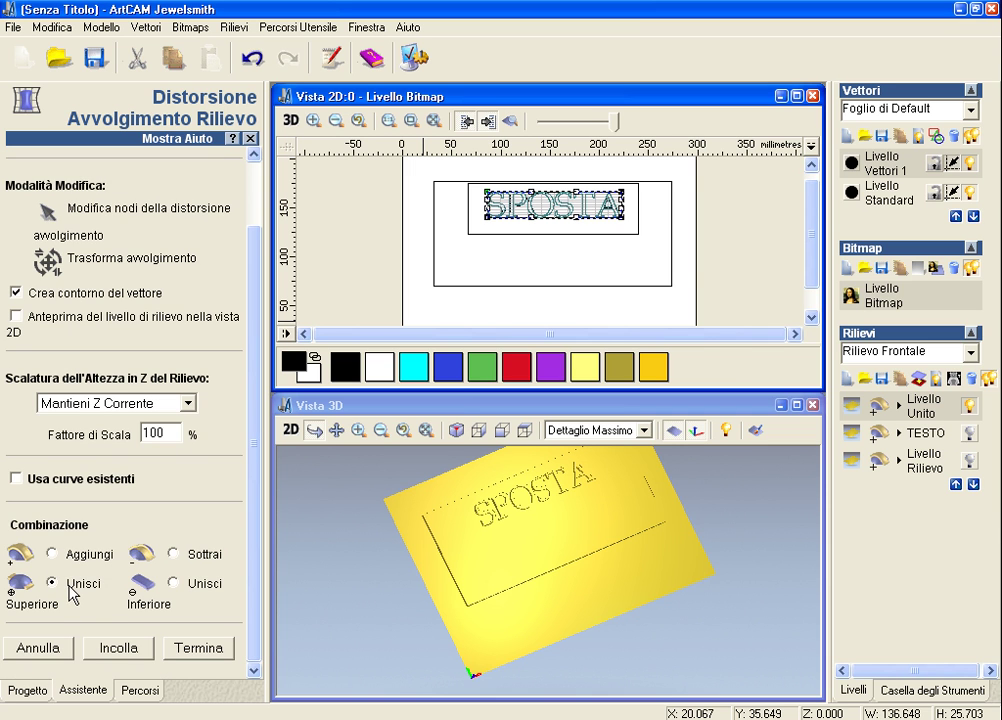
left_click(48, 262)
mouse_move(554, 205)
left_mouse_down()
mouse_move(554, 257)
mouse_move(513, 262)
left_mouse_up()
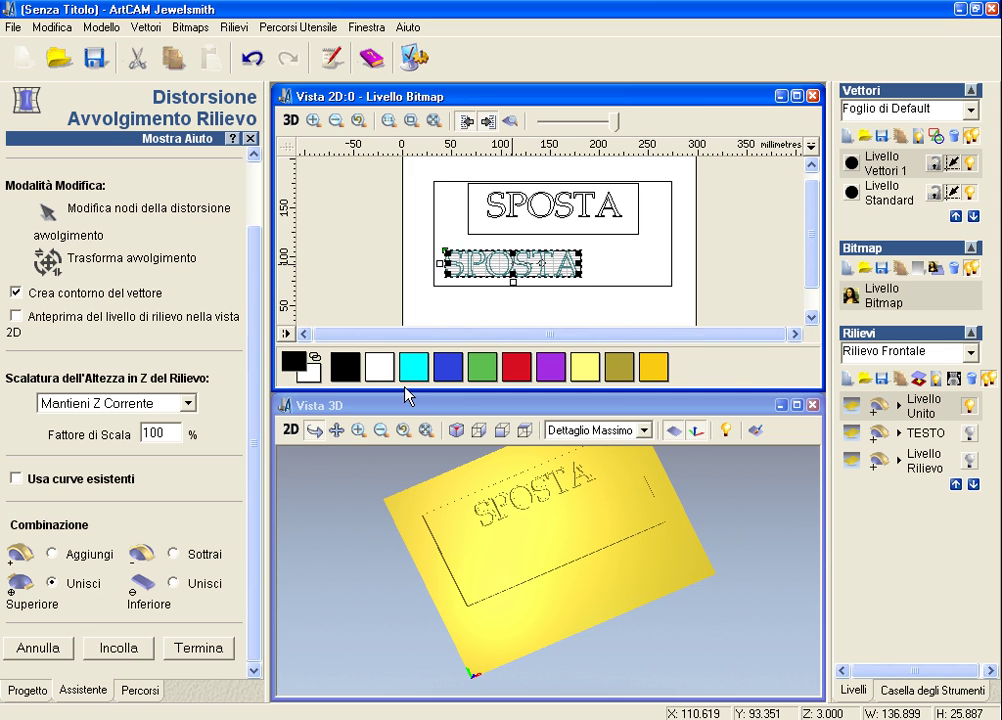
left_click(109, 650)
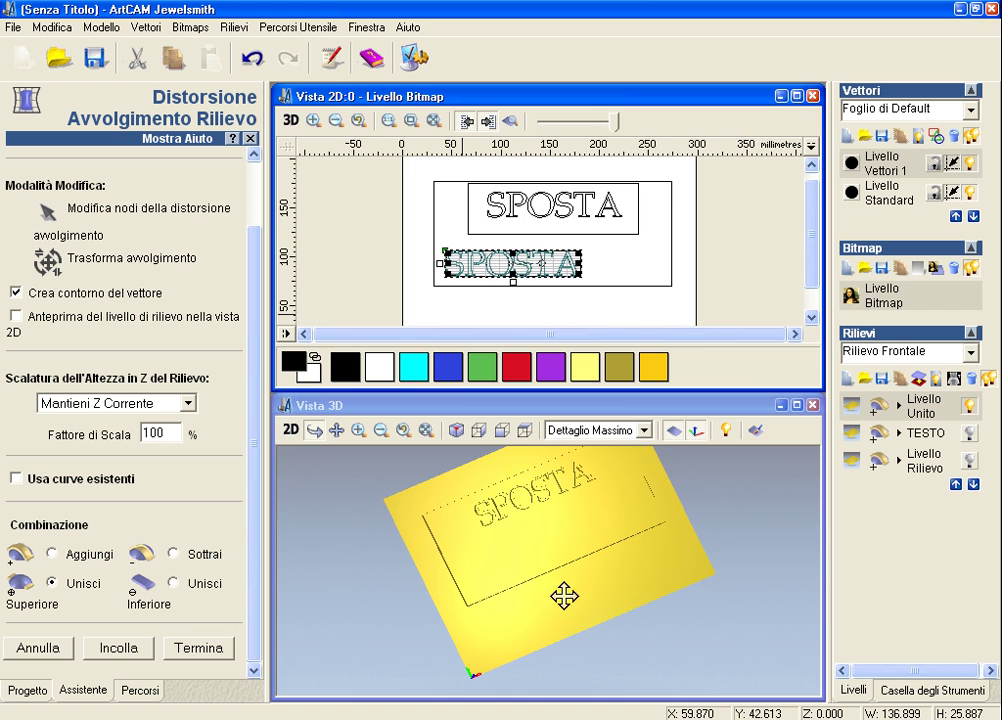
Inspect the pasted relief in 3D, select the original SPOSTA rectangle, and close wrap distortion.
scroll(528, 563, "up", 3)
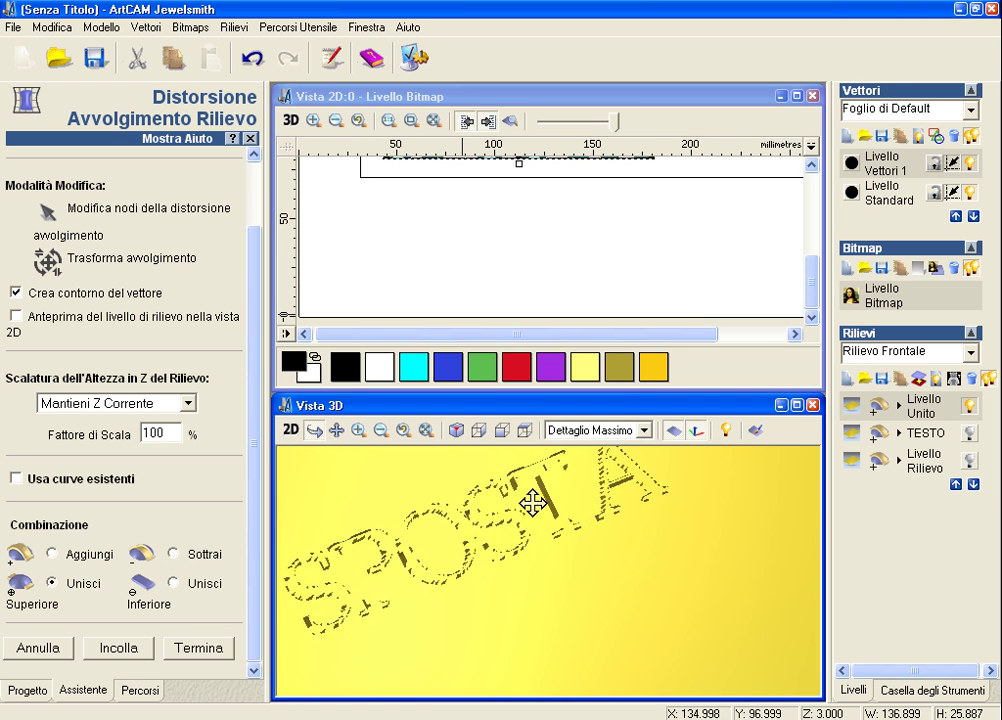
left_click_drag(537, 590, 603, 671)
scroll(603, 671, "down", 3)
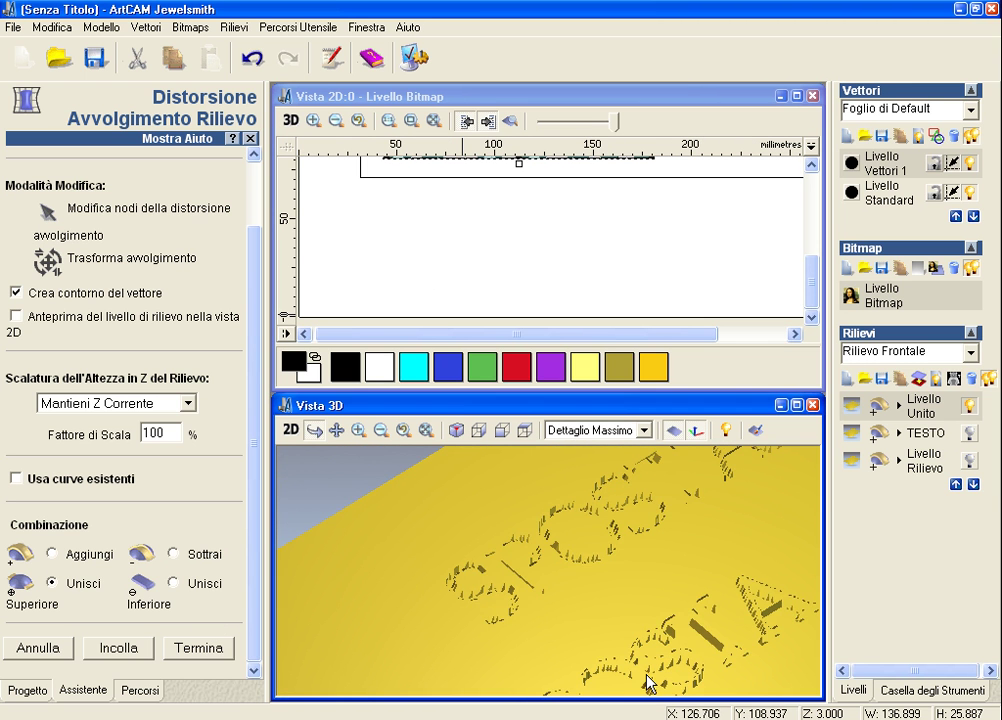
scroll(649, 633, "up", 3)
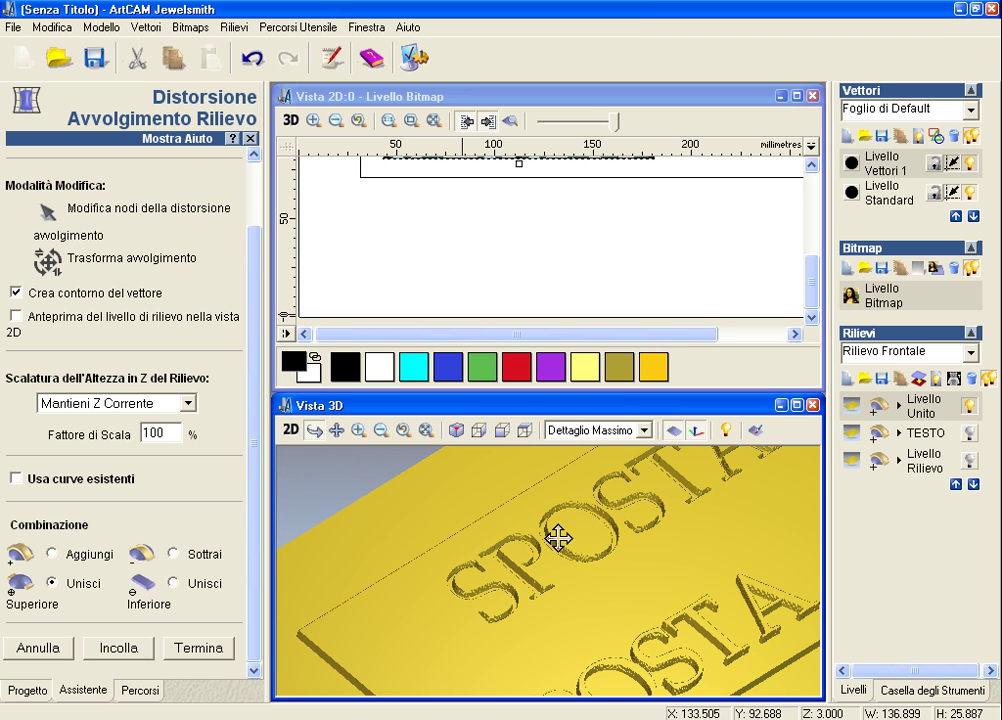
left_click_drag(693, 633, 688, 690)
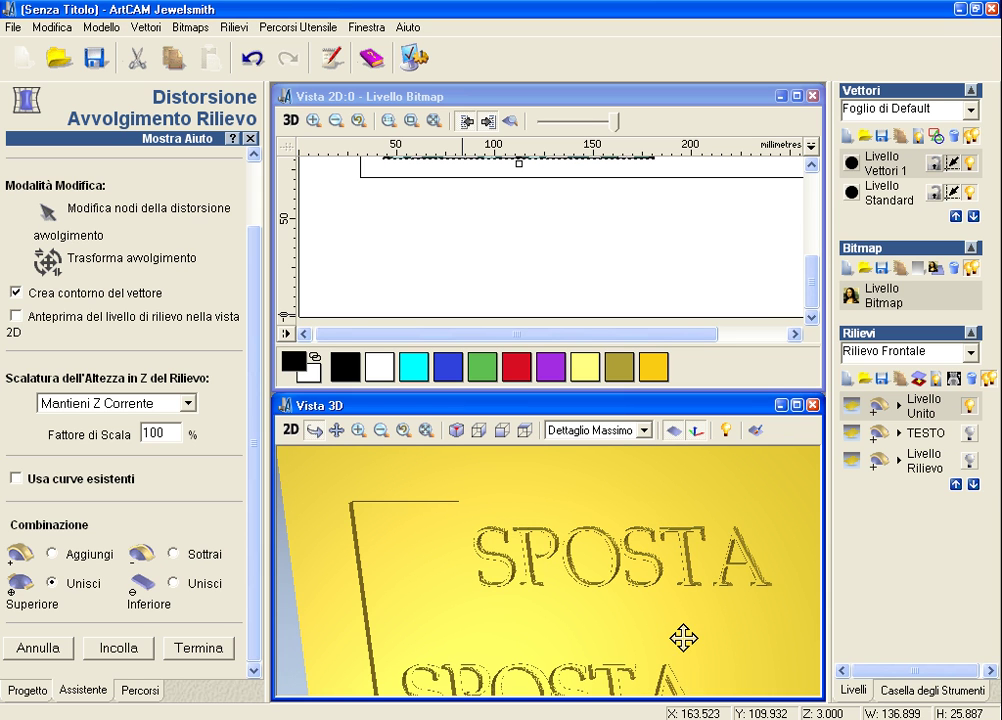
left_click_drag(815, 279, 828, 218)
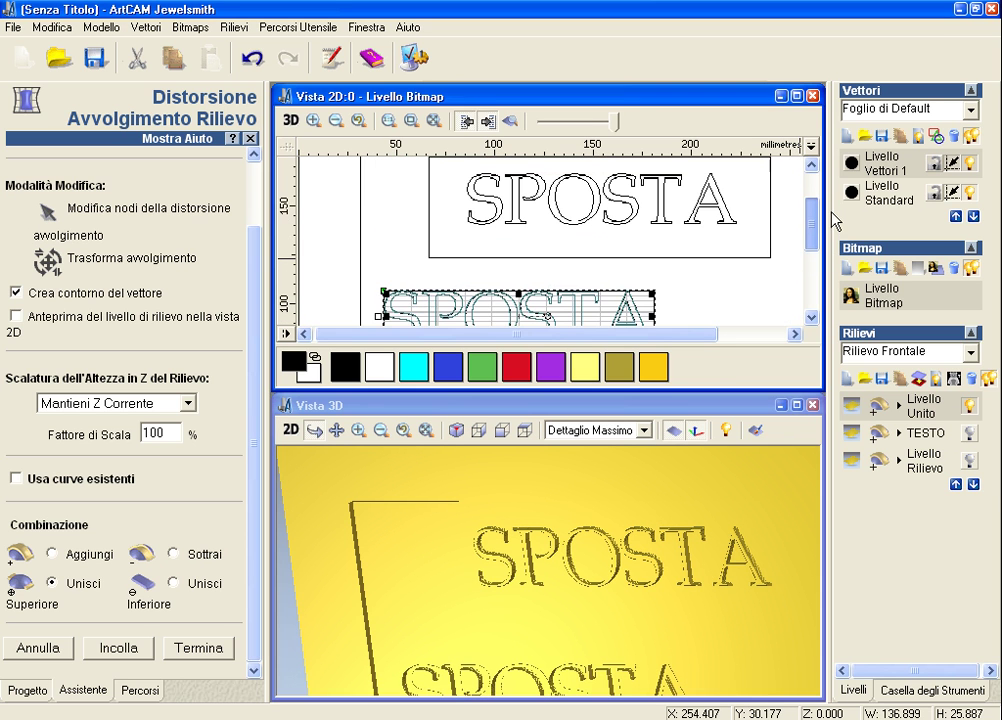
left_click(763, 262)
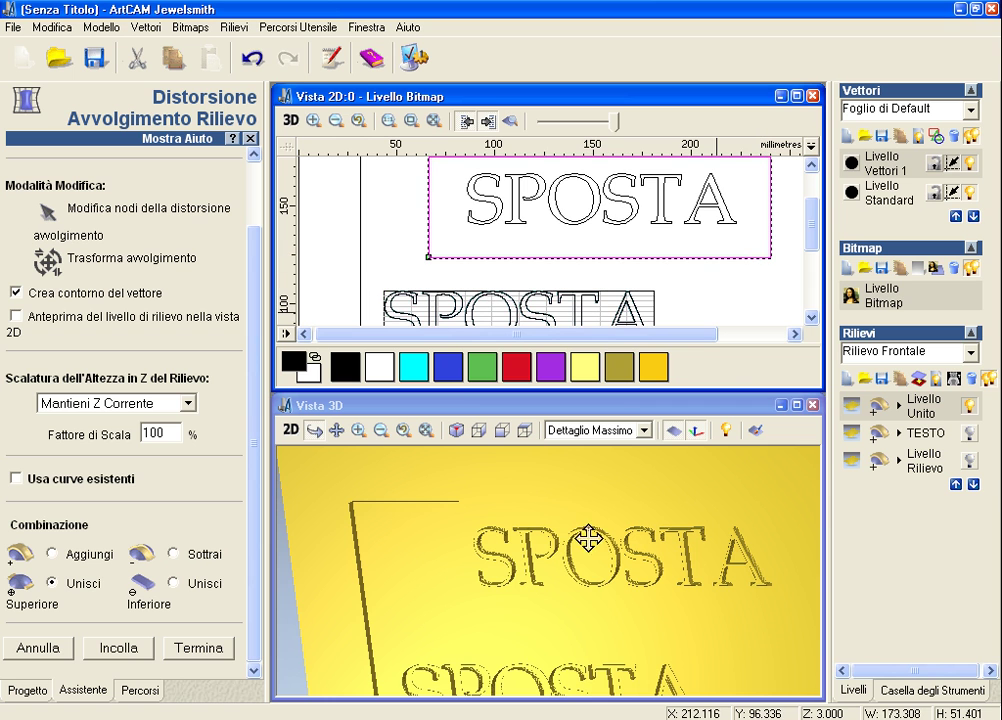
left_click(250, 138)
Apply shape editing to the SPOSTA rectangle with a 3.0 starting height, then close it.
left_click(96, 32)
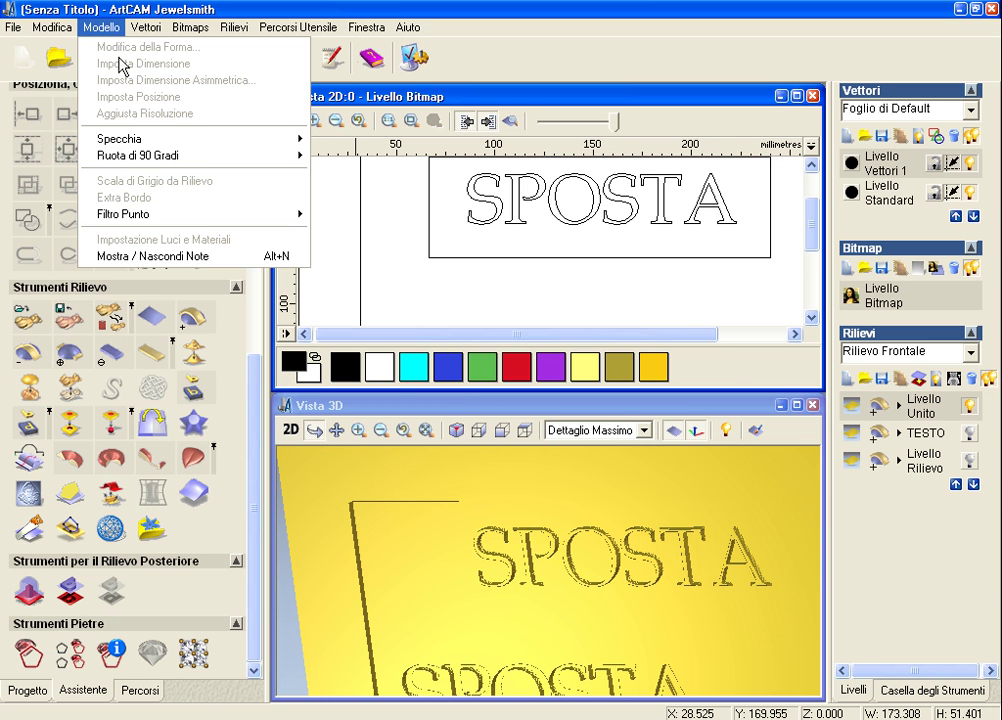
left_click(97, 30)
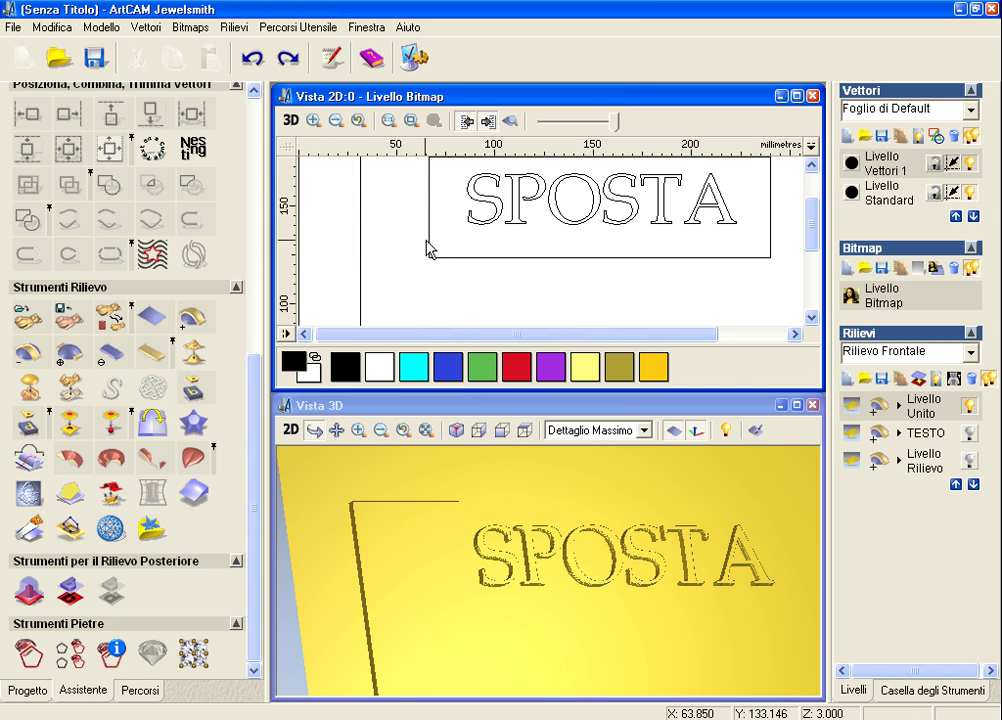
left_click(430, 250)
left_click(95, 30)
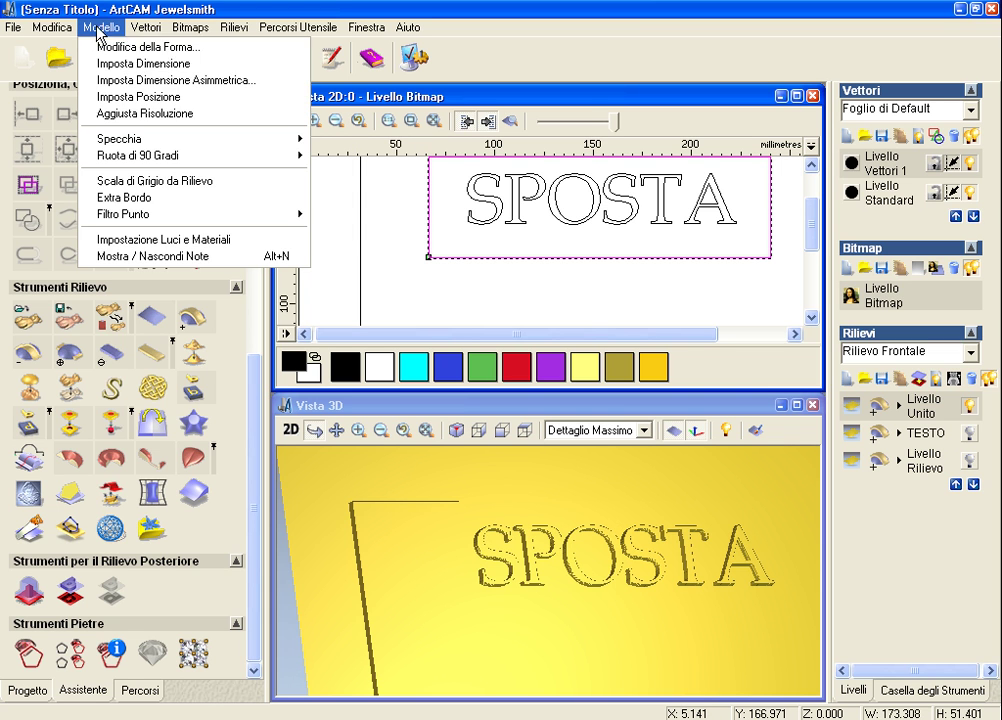
left_click(118, 60)
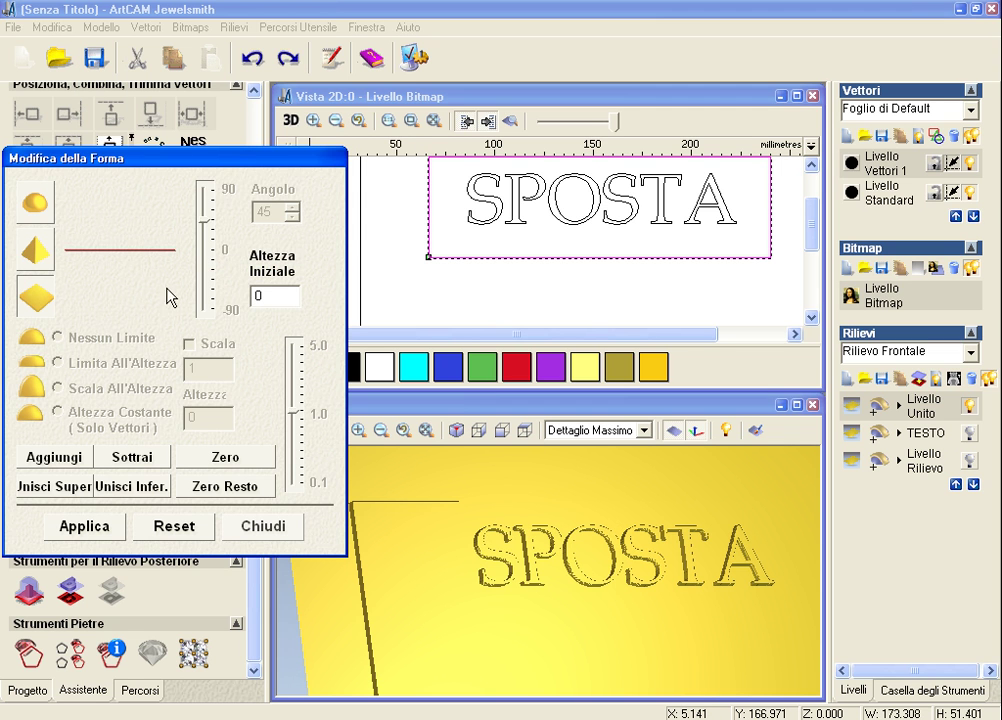
double_click(269, 298)
type("3")
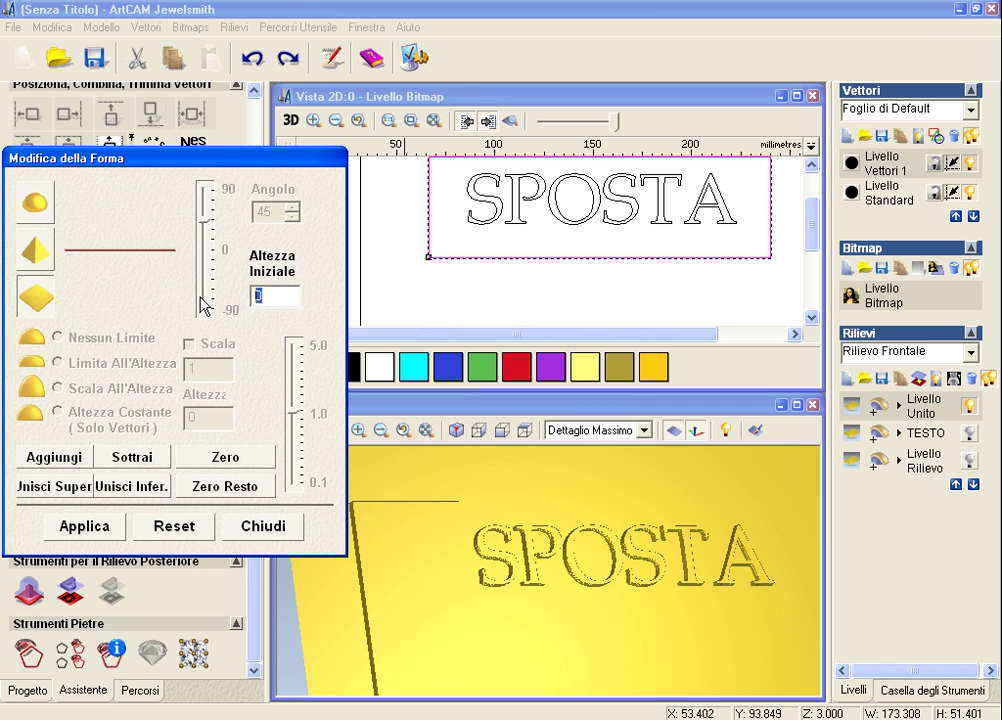
left_click(55, 487)
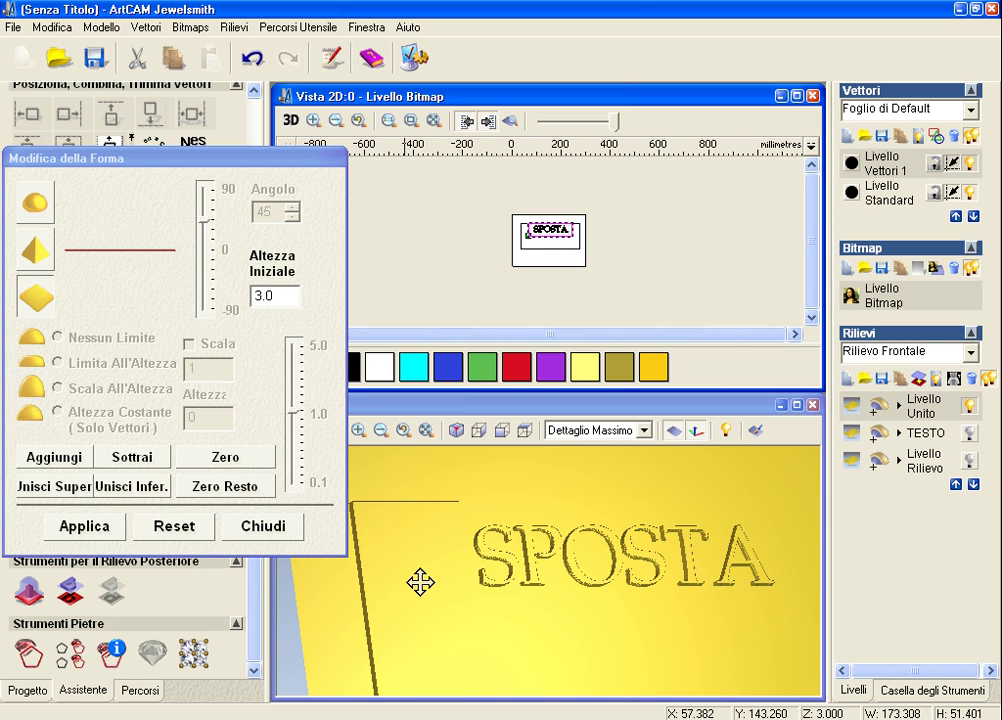
mouse_move(600, 622)
left_mouse_down()
mouse_move(617, 628)
mouse_move(573, 628)
mouse_move(653, 655)
mouse_move(628, 626)
mouse_move(617, 638)
left_mouse_up()
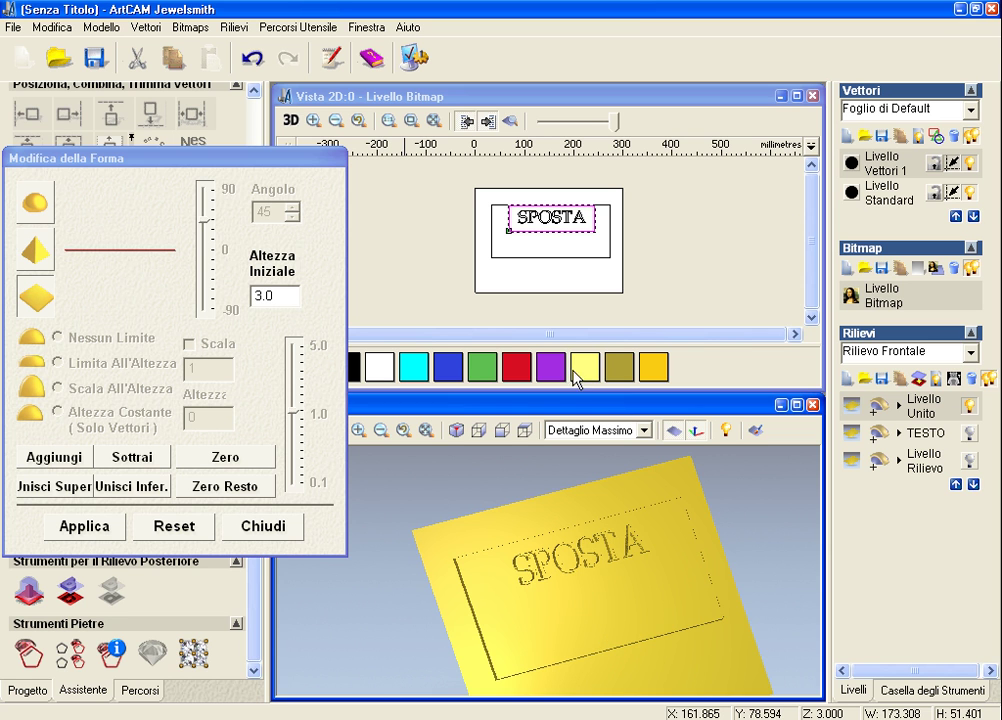
left_click(259, 526)
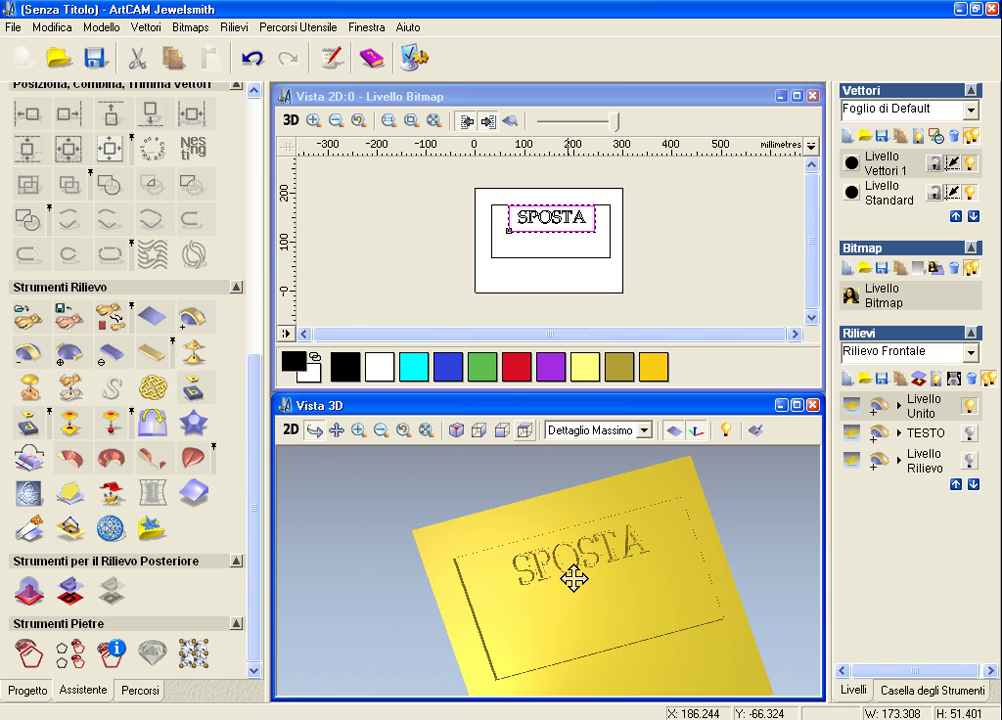
left_click(514, 269)
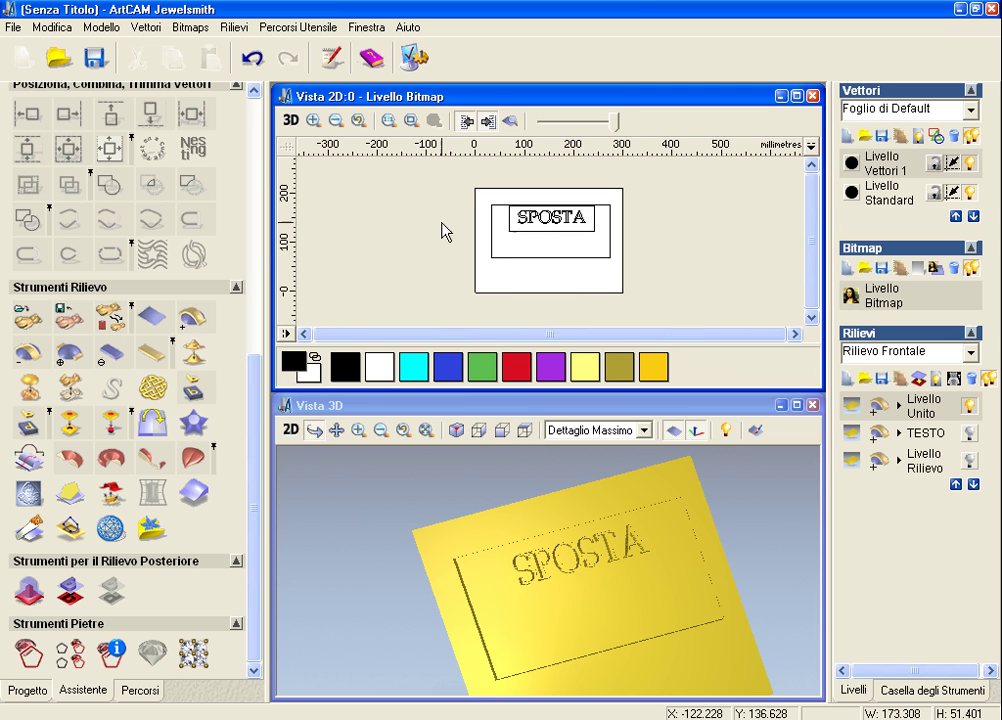
left_click(548, 222)
left_click(152, 493)
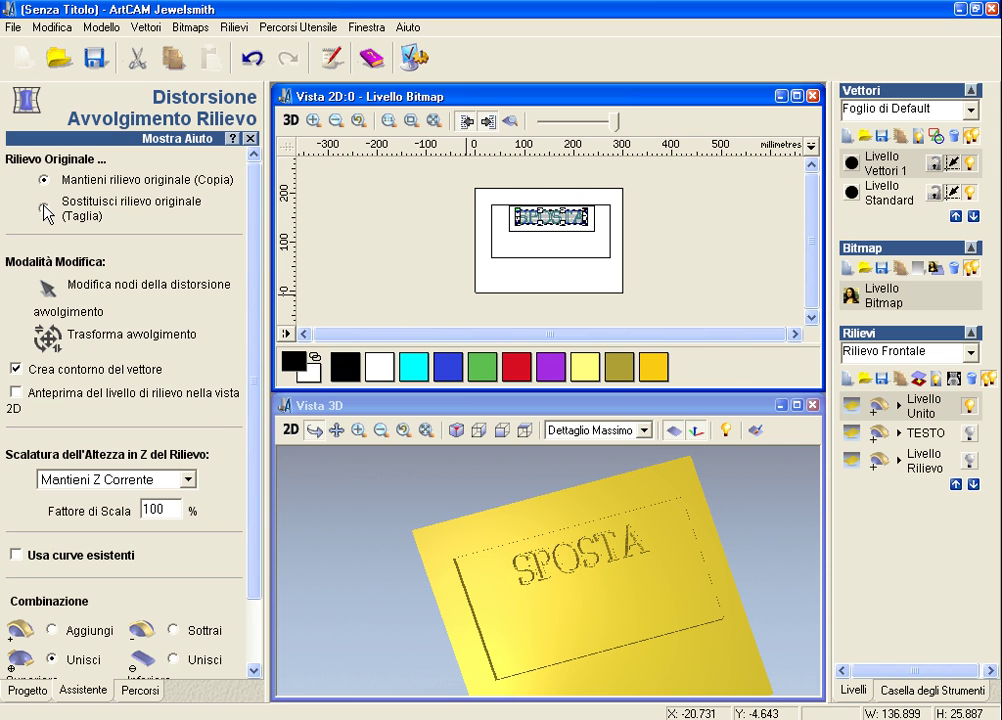
left_click(43, 207)
left_click_drag(253, 264, 253, 347)
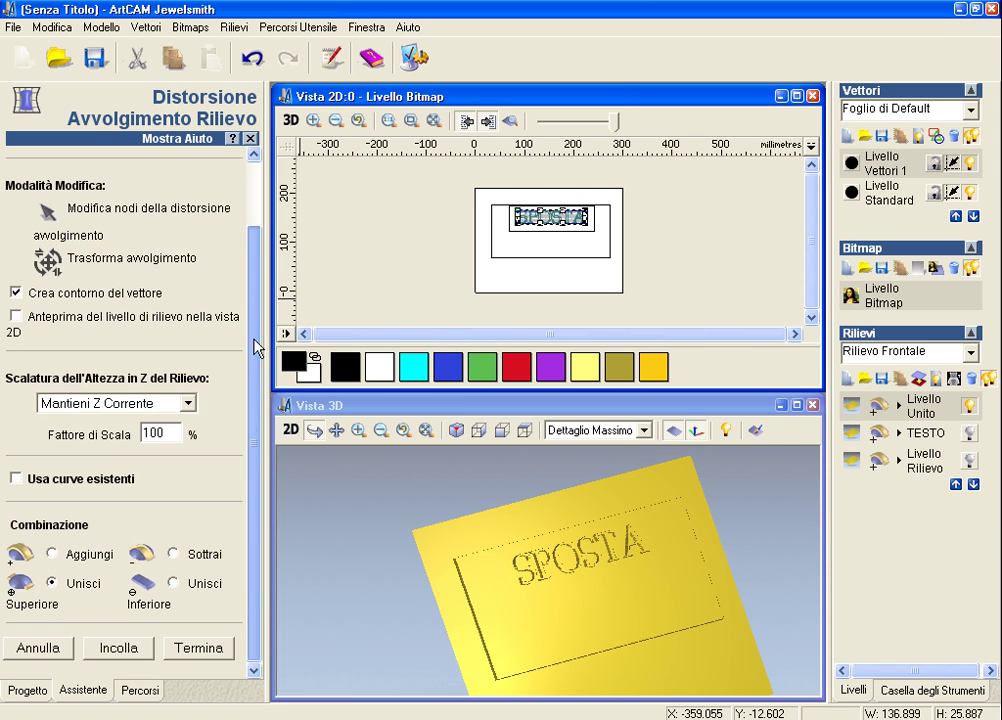
left_click(45, 265)
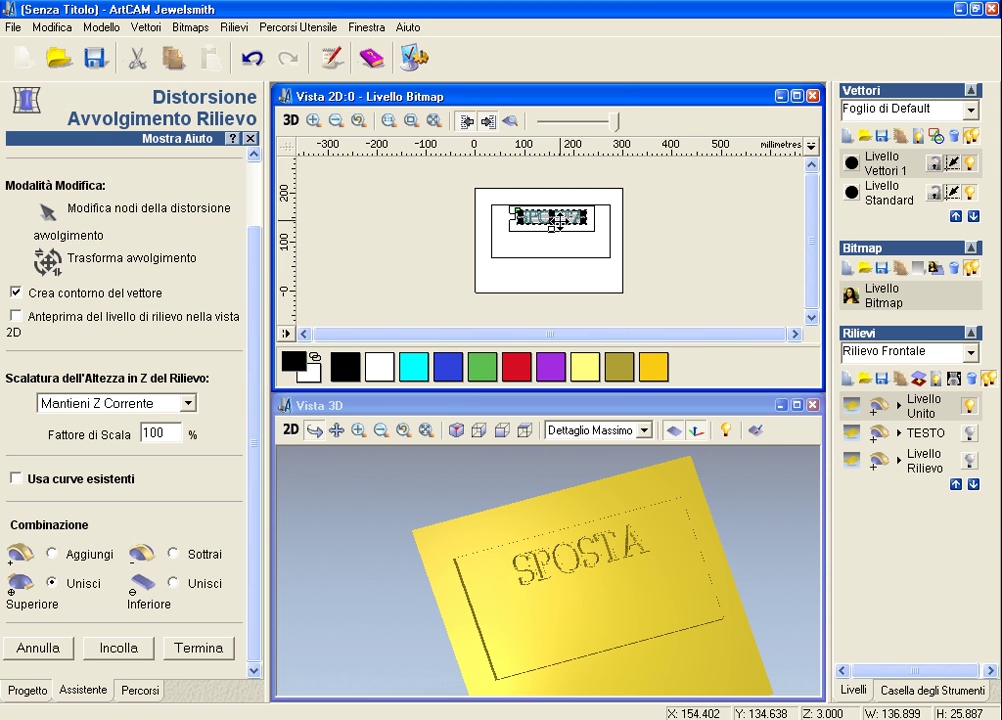
left_click_drag(551, 215, 516, 262)
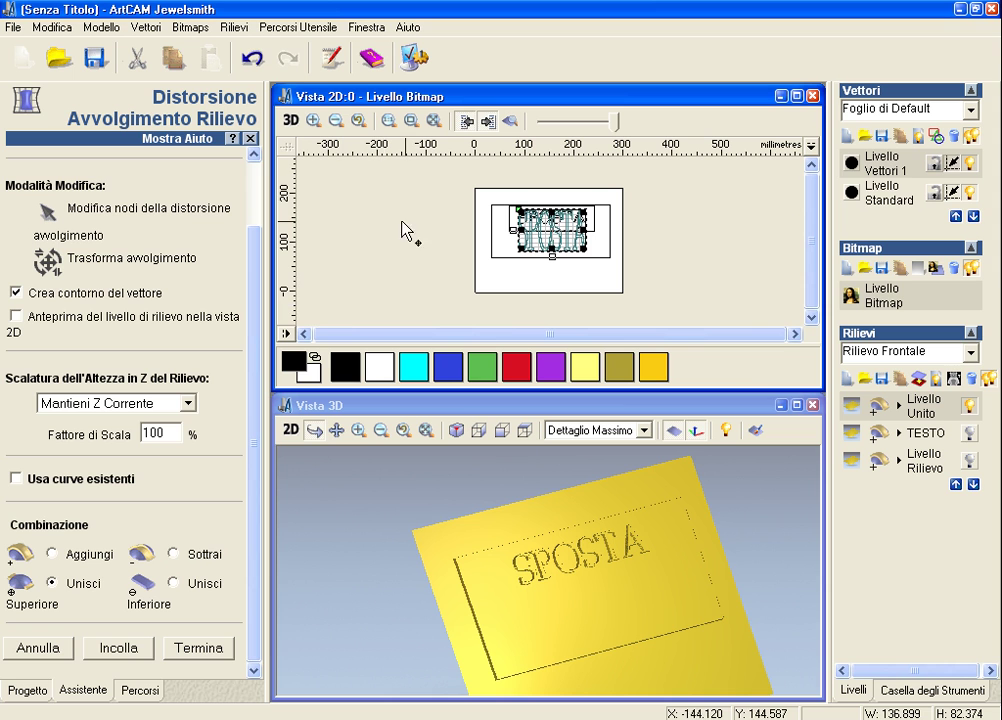
left_click(247, 140)
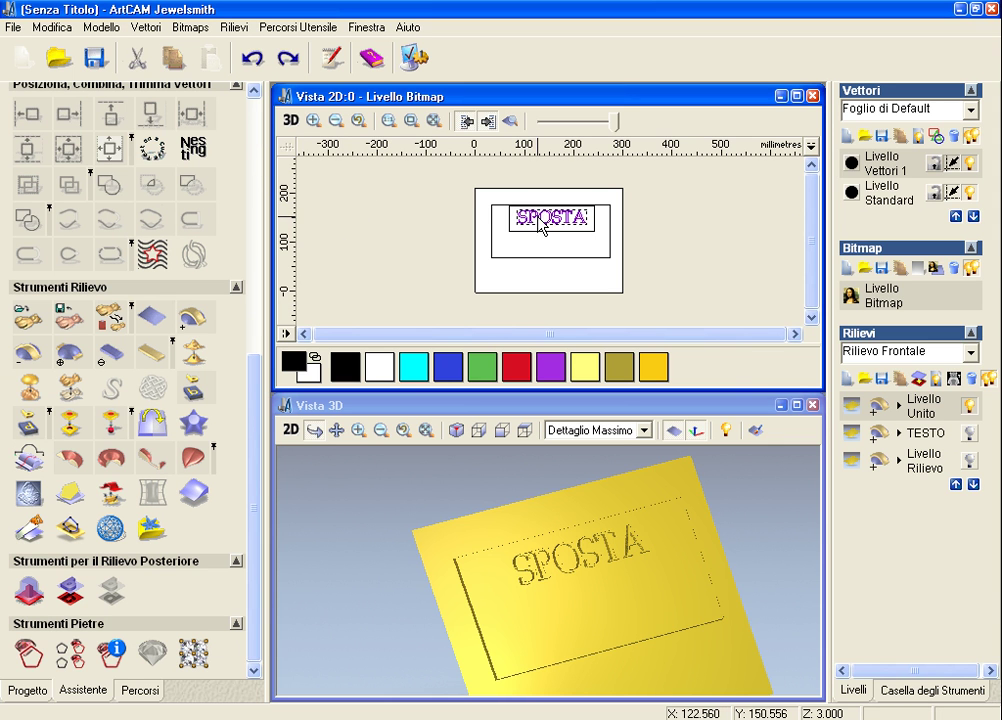
scroll(446, 298, "up", 3)
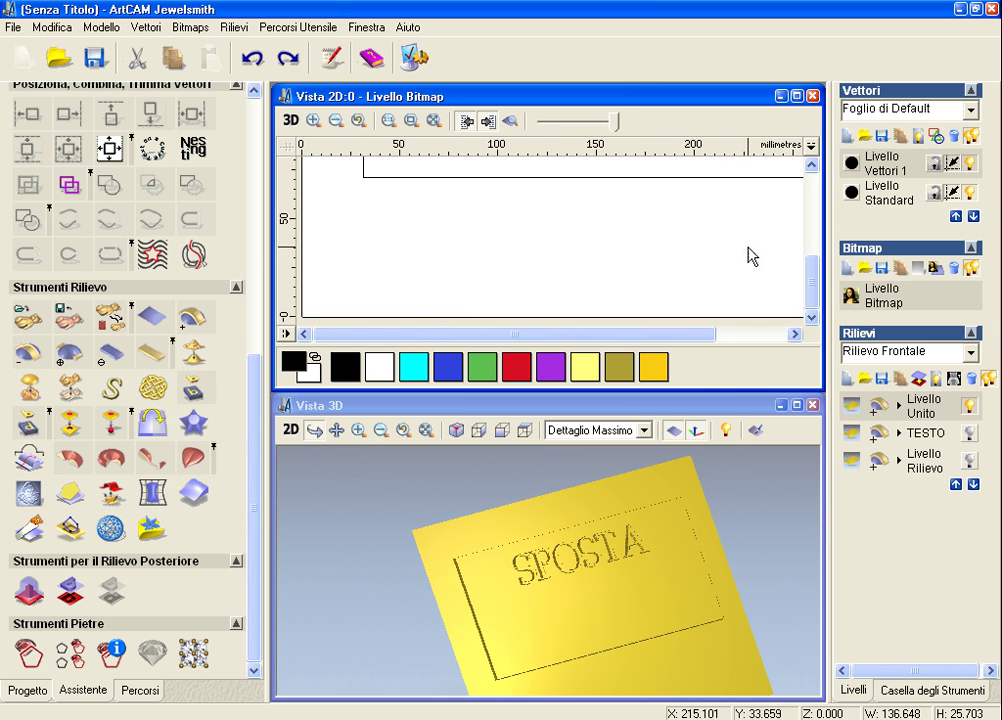
Move the SPOSTA relief to the plaque's lower-left via wrap distortion, paste it, and finish.
left_click_drag(704, 389, 708, 458)
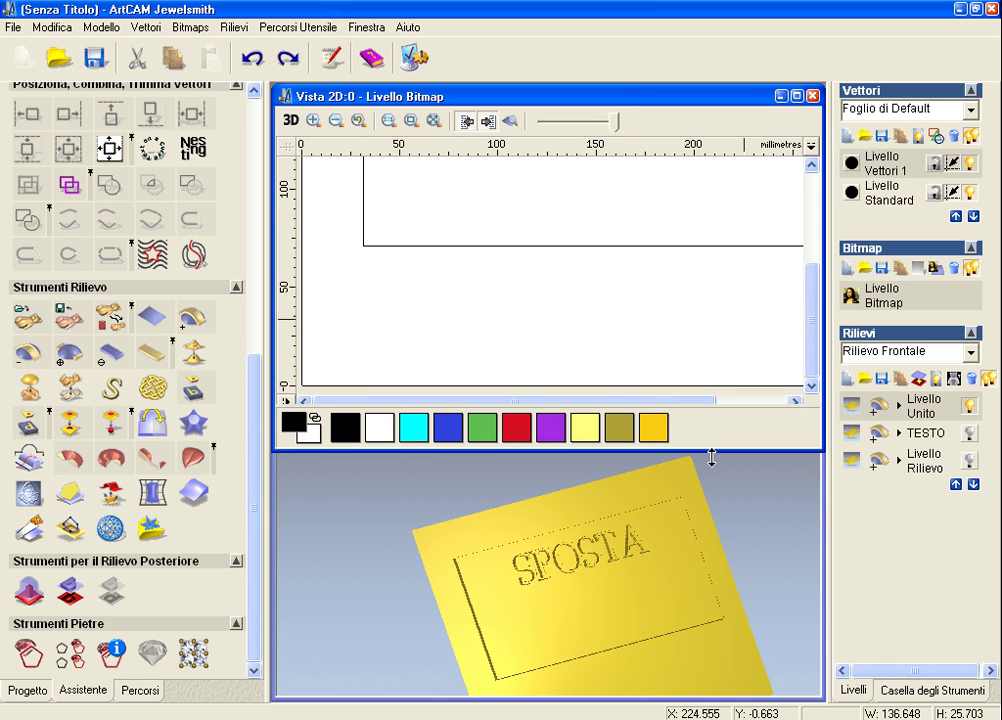
left_click_drag(812, 345, 779, 296)
scroll(760, 292, "down", 2)
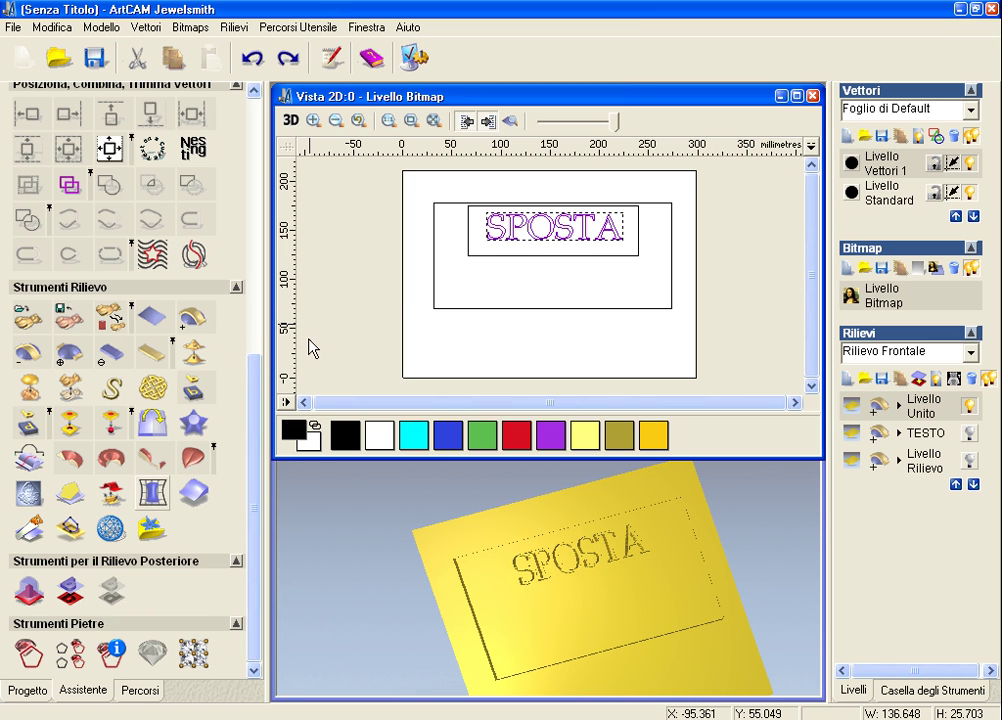
left_click(152, 492)
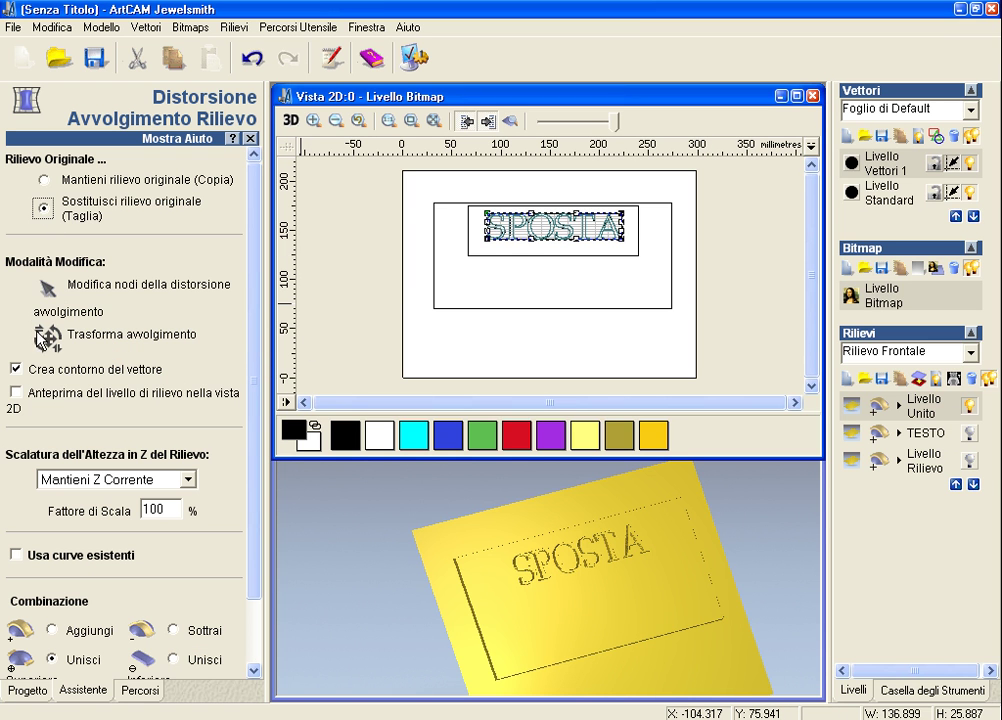
left_click(150, 334)
left_click_drag(555, 226, 515, 281)
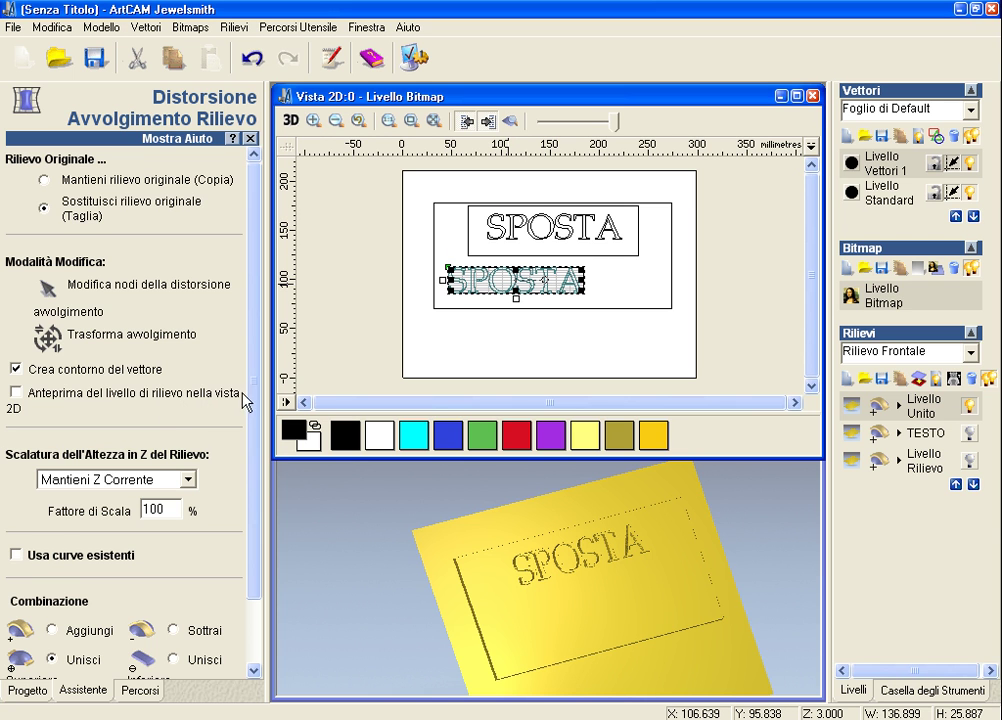
scroll(192, 355, "down", 2)
left_click(108, 650)
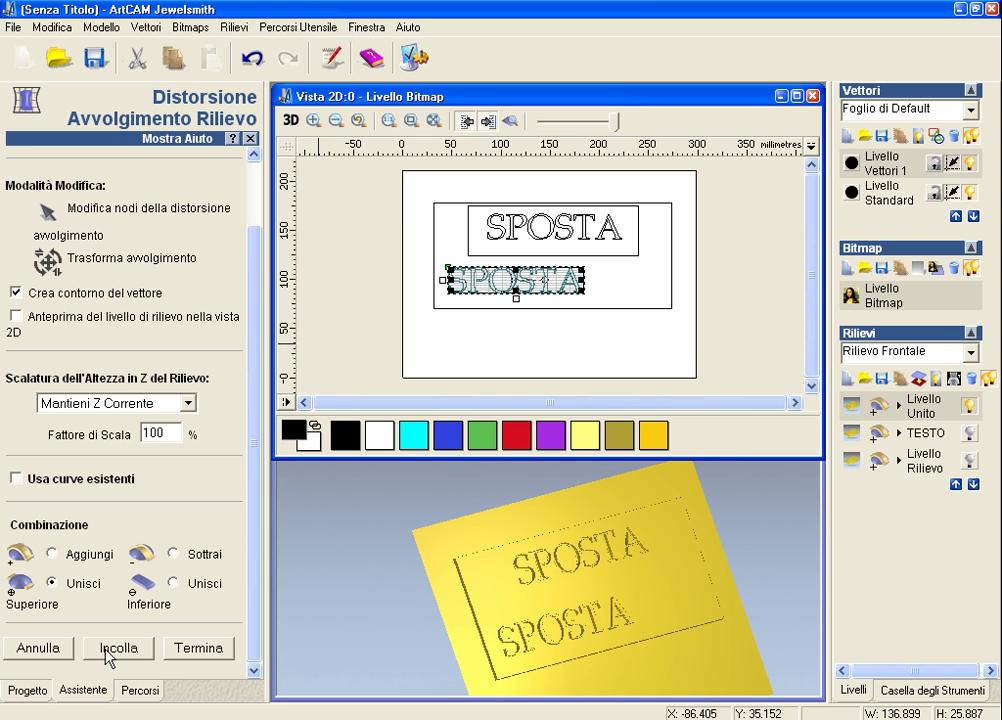
left_click(190, 650)
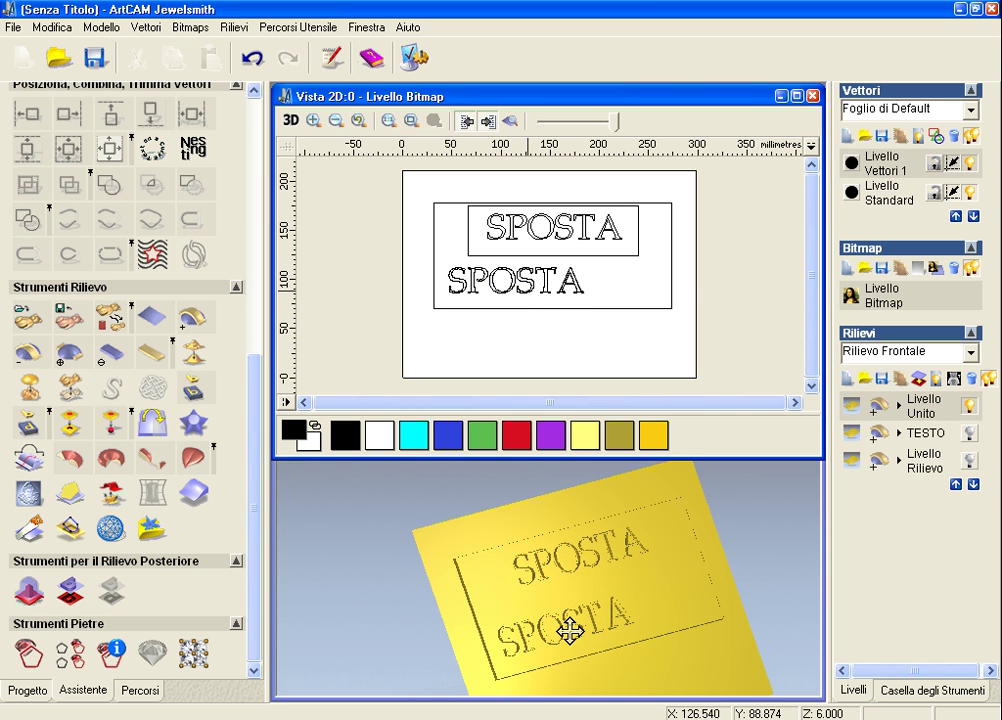
Rotate and zoom Vista 3D onto both SPOSTA rows, then select the upper SPOSTA outline.
scroll(569, 630, "down", 1)
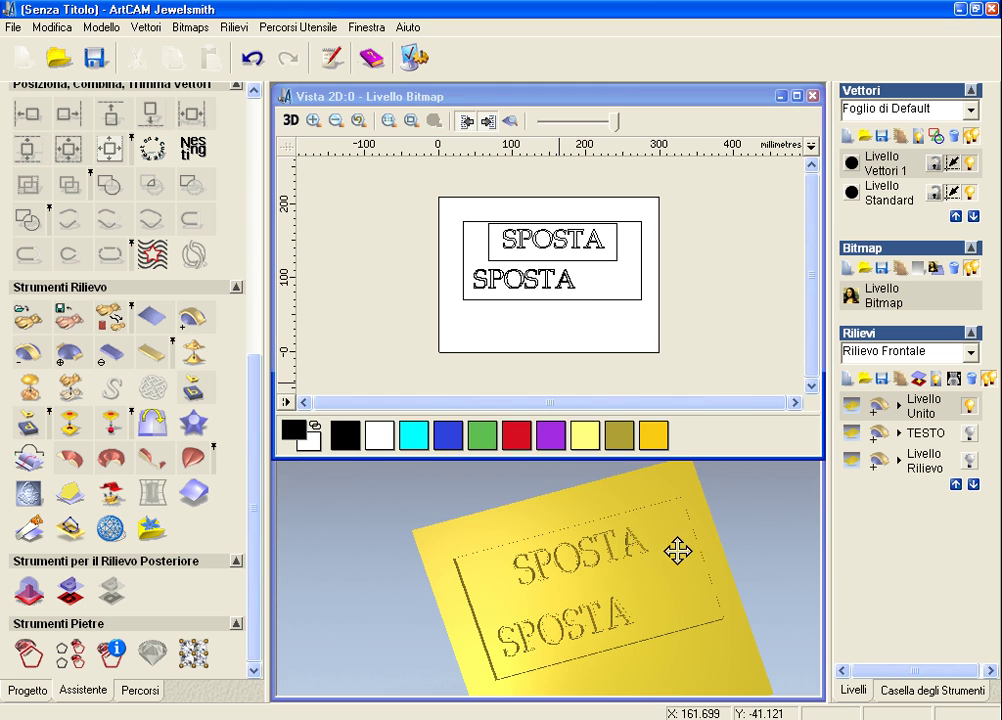
left_click_drag(675, 548, 659, 515)
scroll(640, 560, "up", 2)
scroll(620, 600, "up", 1)
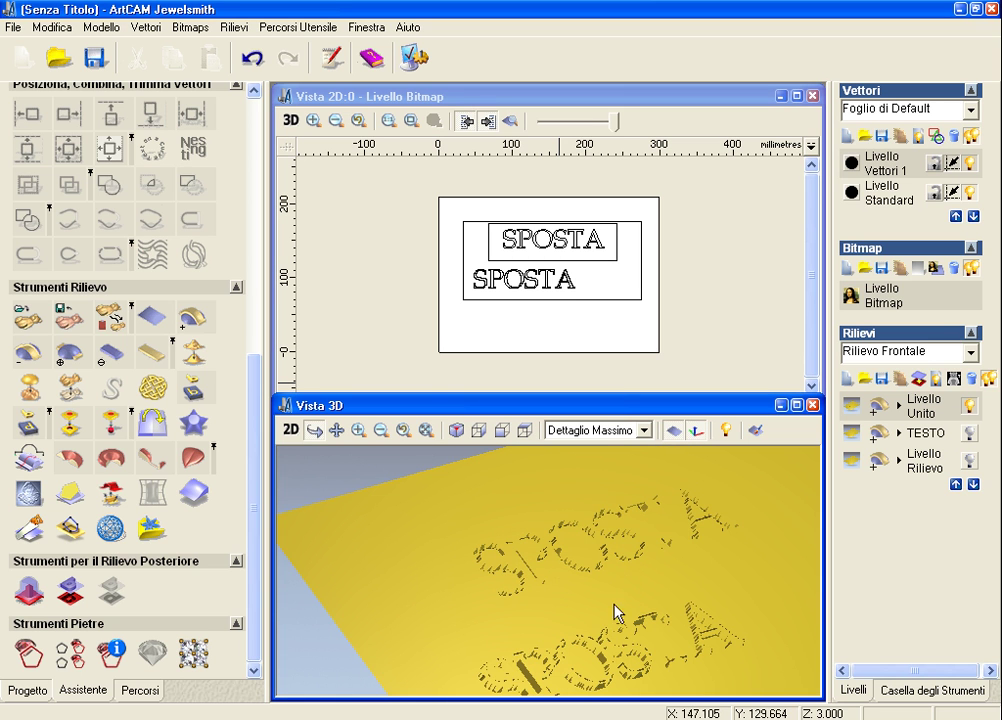
scroll(578, 661, "up", 2)
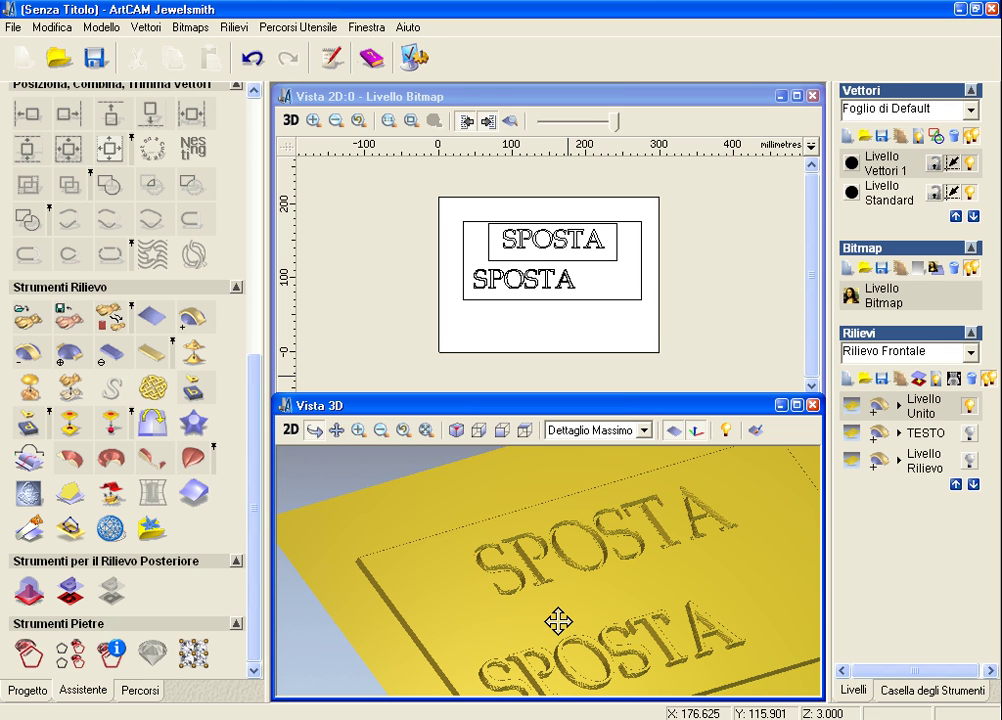
left_click(592, 262)
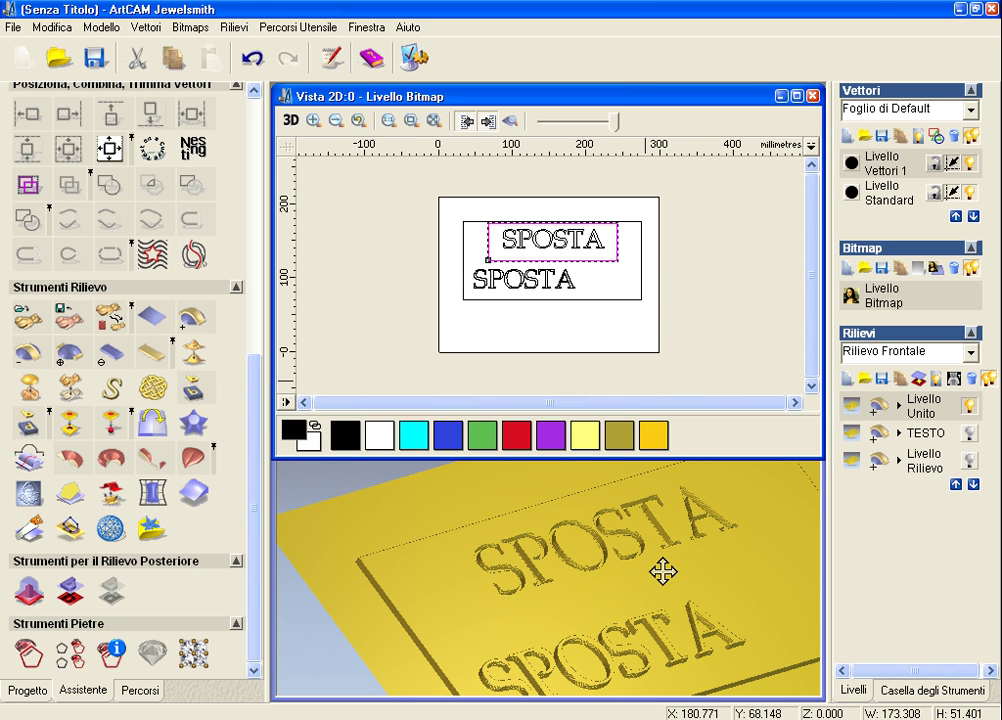
Open the Modifica della Forma settings from the Modello menu, then close them unchanged.
left_click(100, 27)
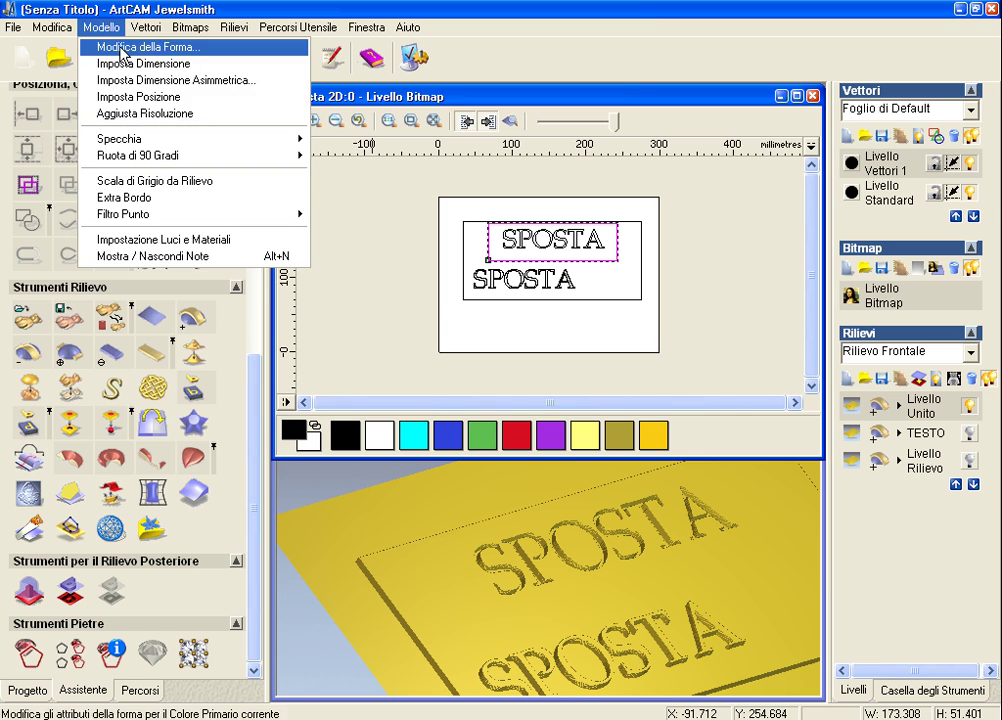
left_click(145, 47)
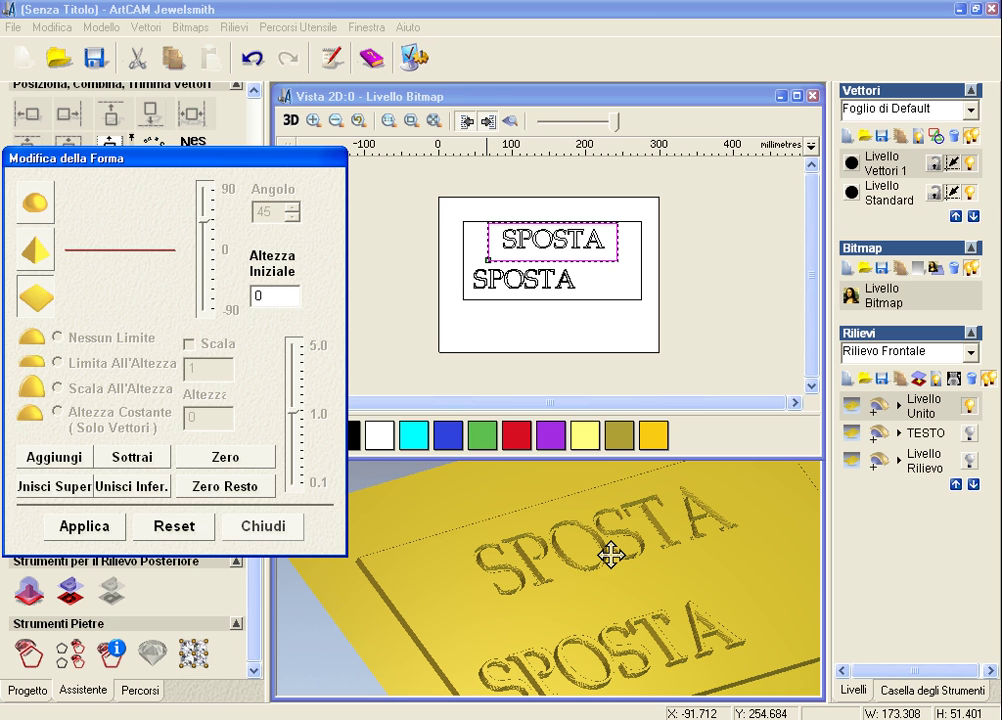
left_click(263, 527)
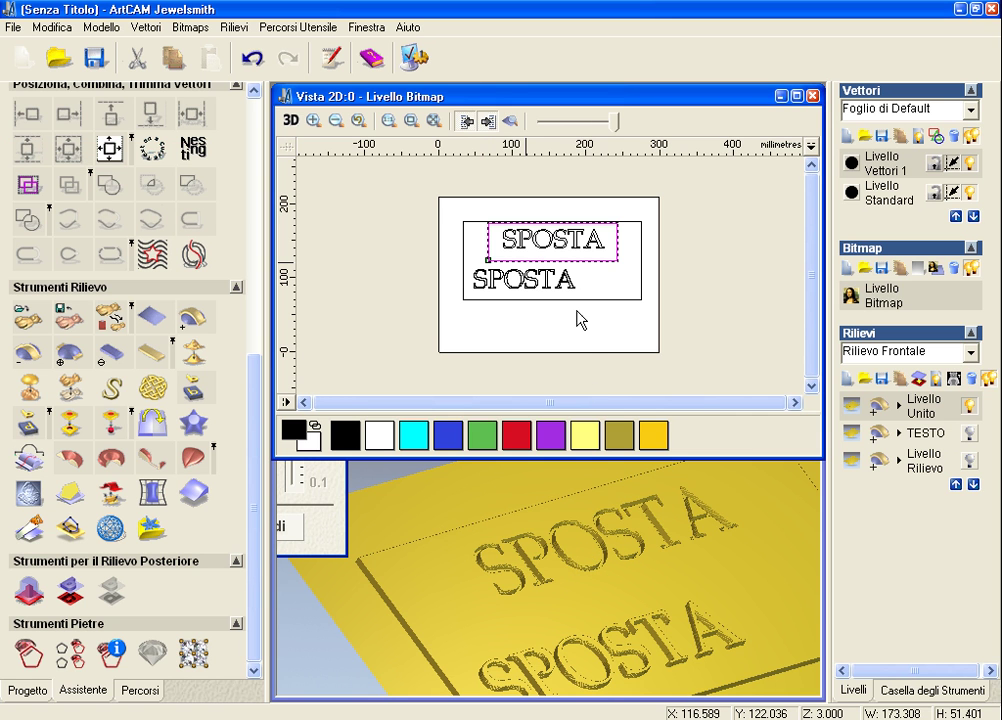
Level the upper SPOSTA lettering with Unisci Super at an Altezza Iniziale of 3.
left_click(100, 27)
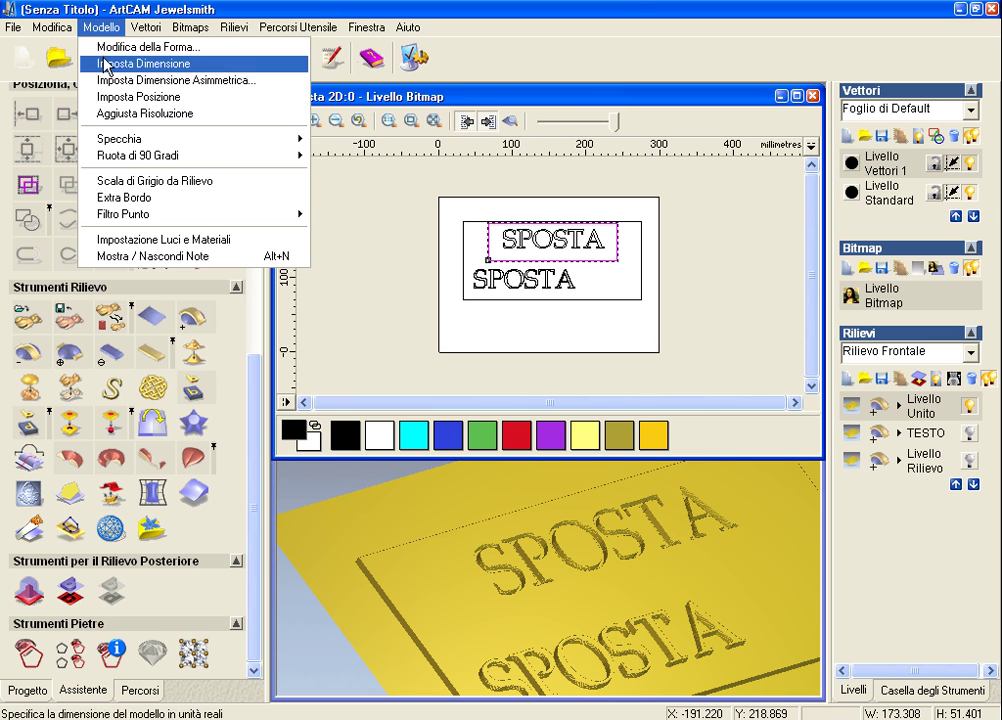
left_click(108, 44)
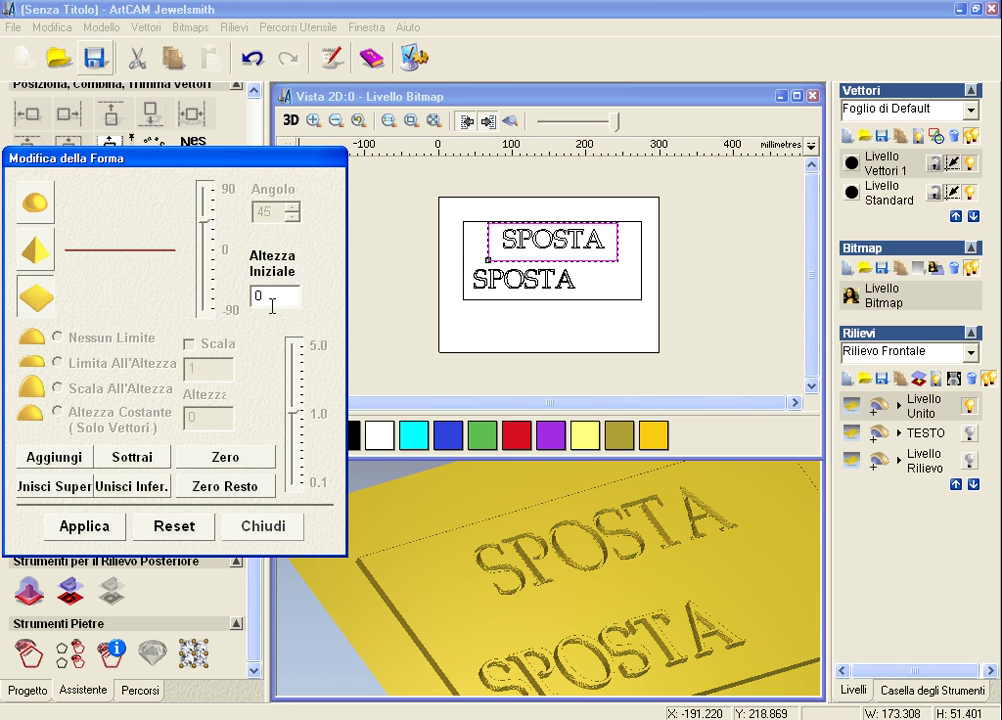
type("3")
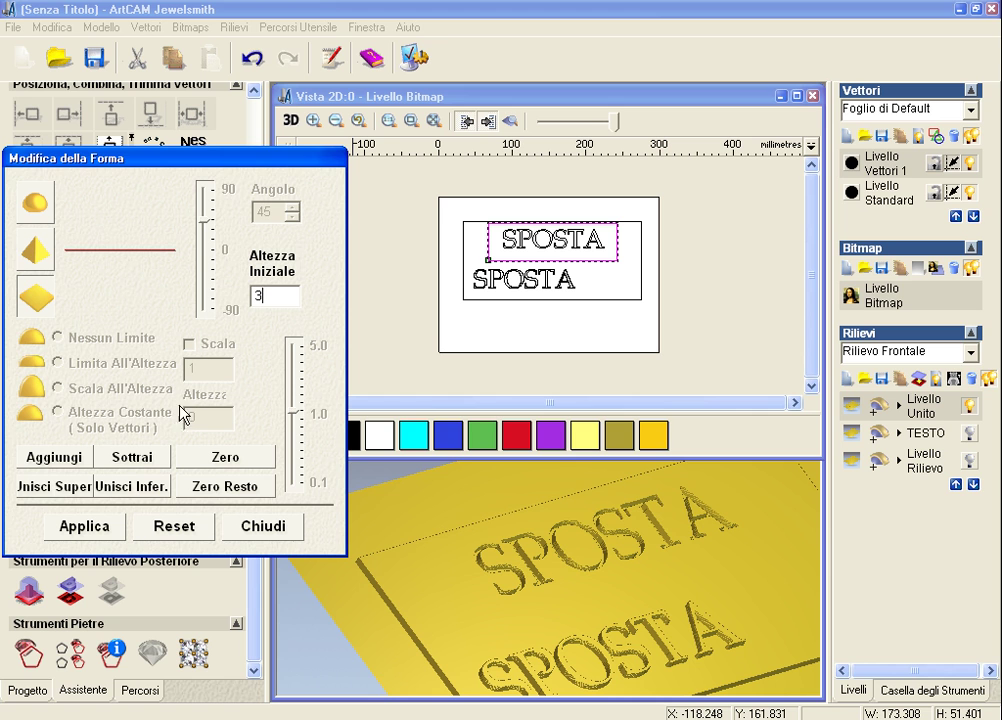
left_click(47, 487)
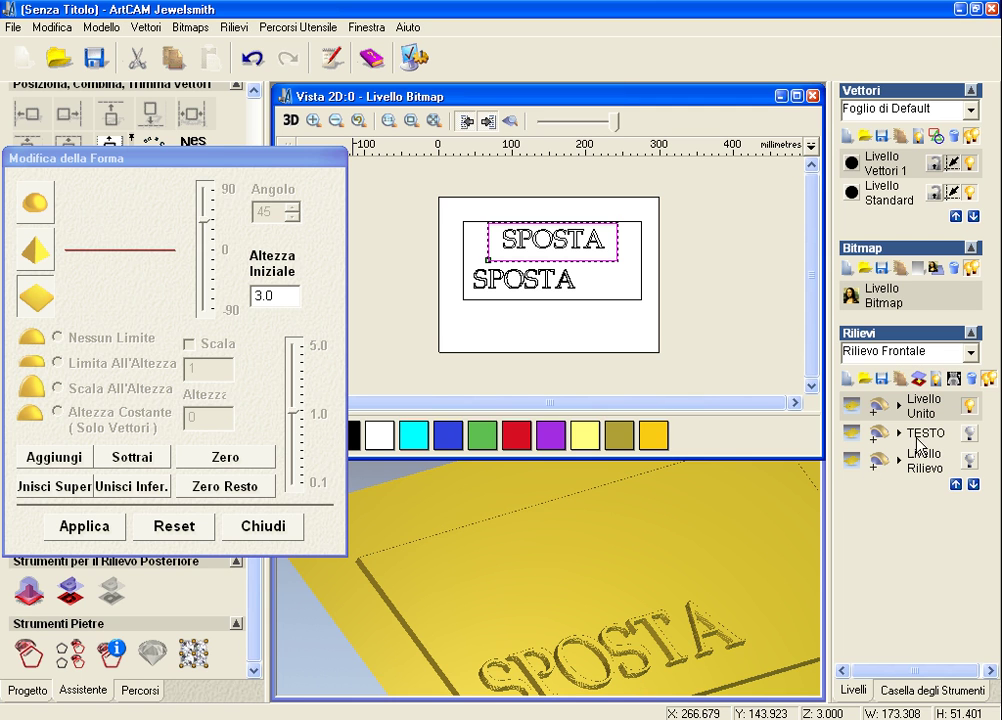
left_click(271, 533)
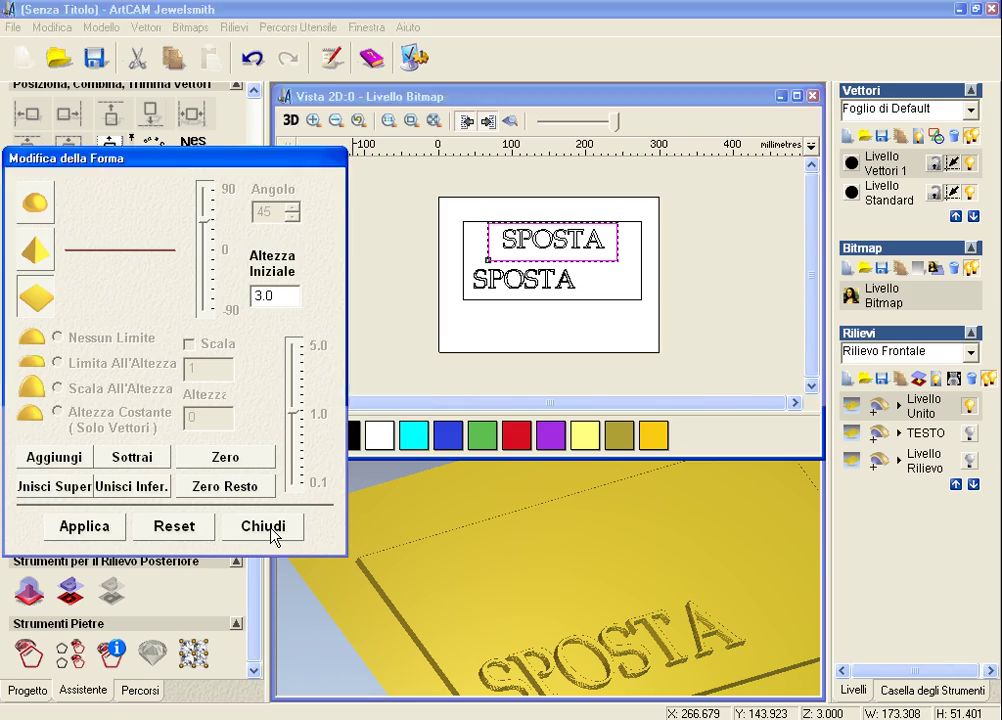